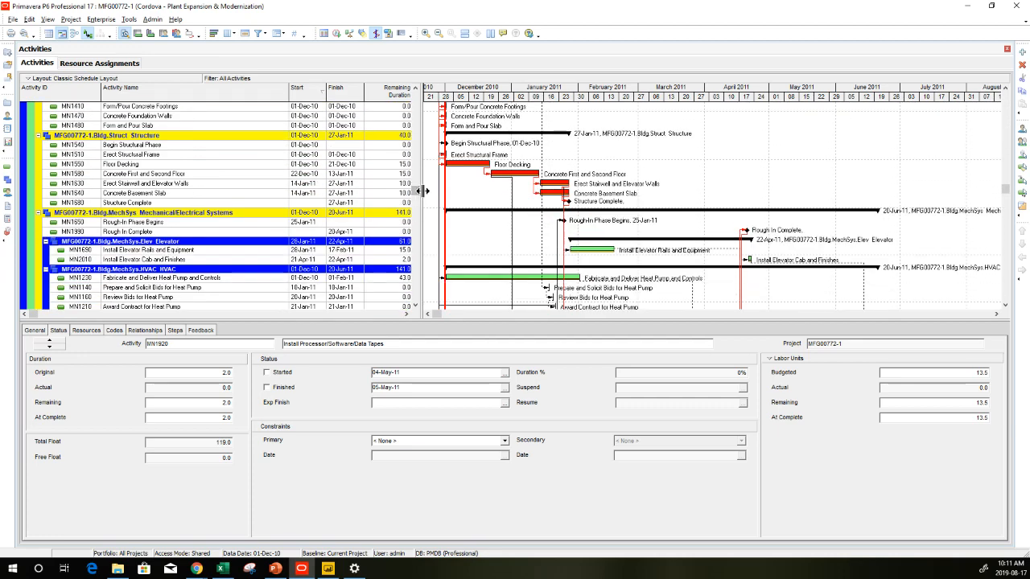
Open the Resource Assignments view and browse its time-phased budgeted units and cost
click(6, 195)
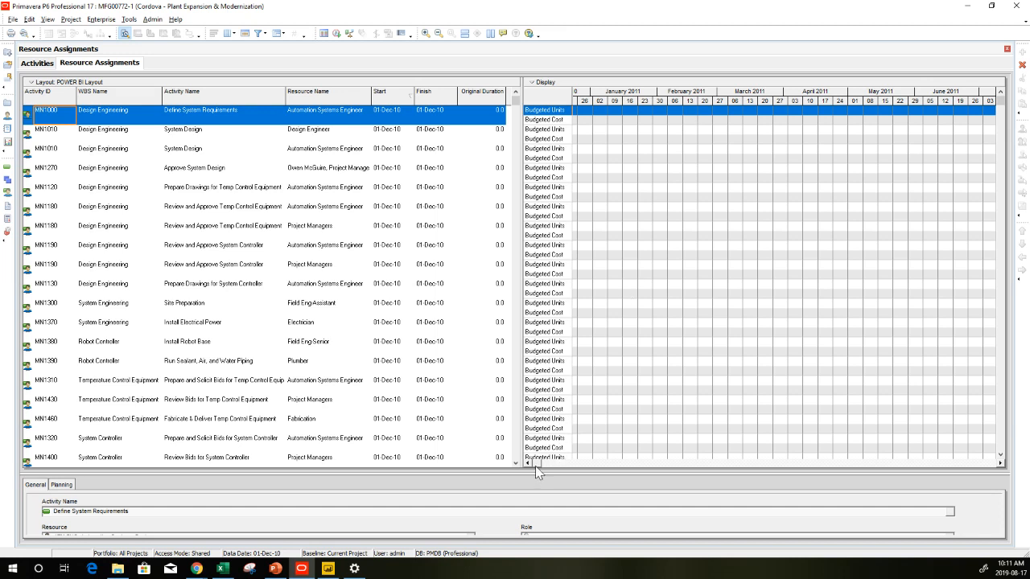
drag(537, 469, 953, 459)
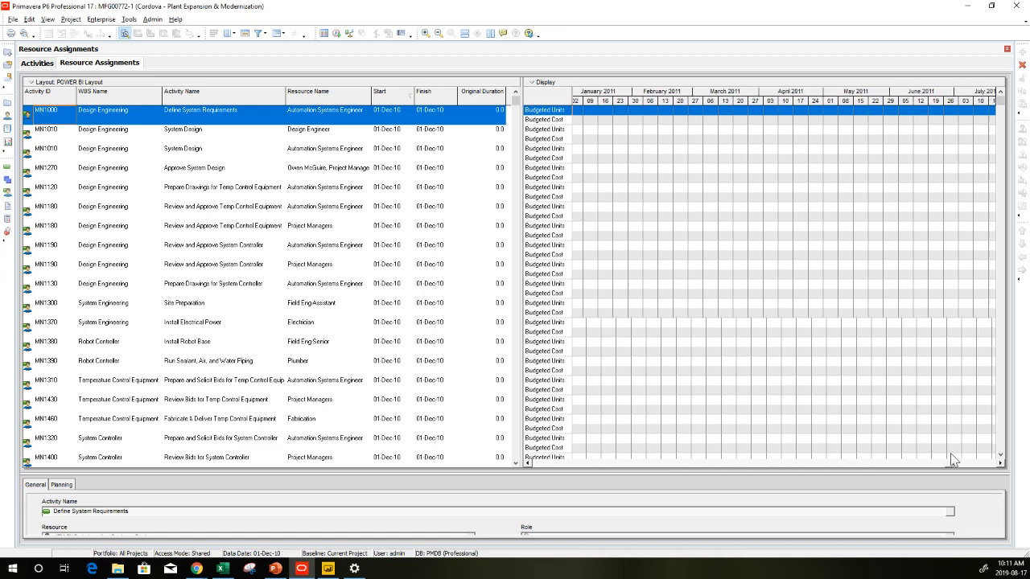
drag(1000, 107, 1000, 332)
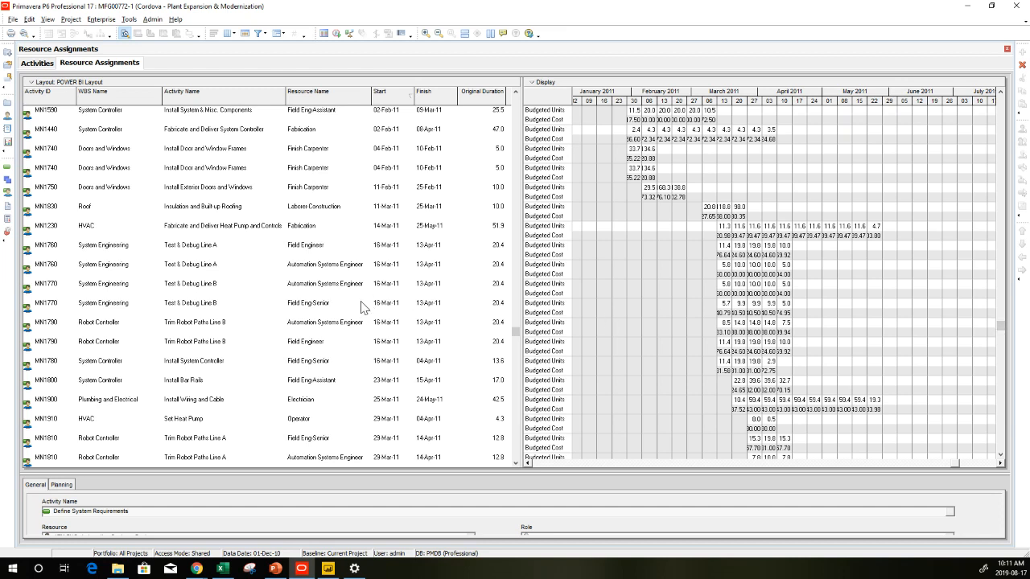
Select all resource assignment rows and paste them into a blank Excel workbook
click(339, 290)
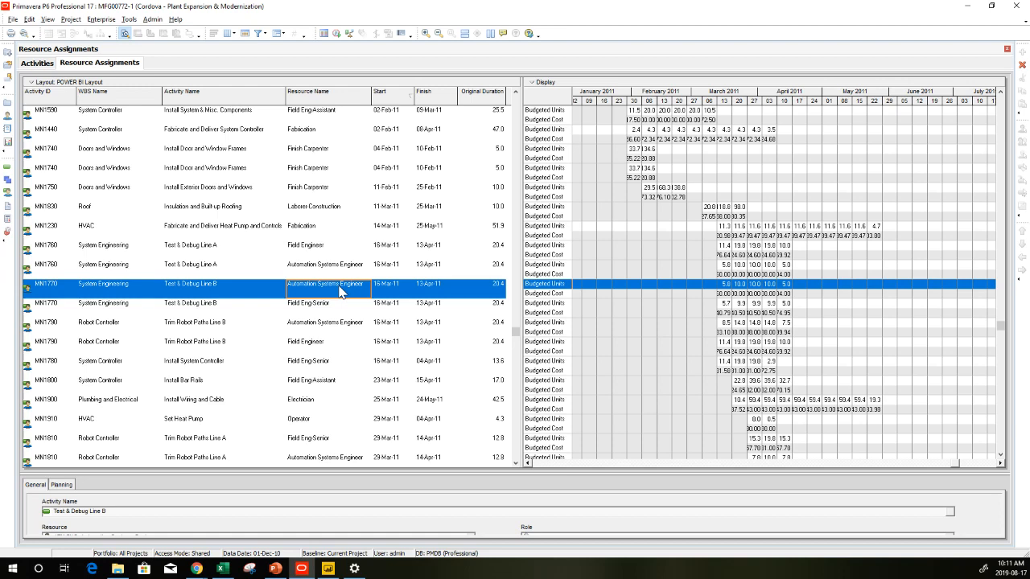
key(ctrl+a)
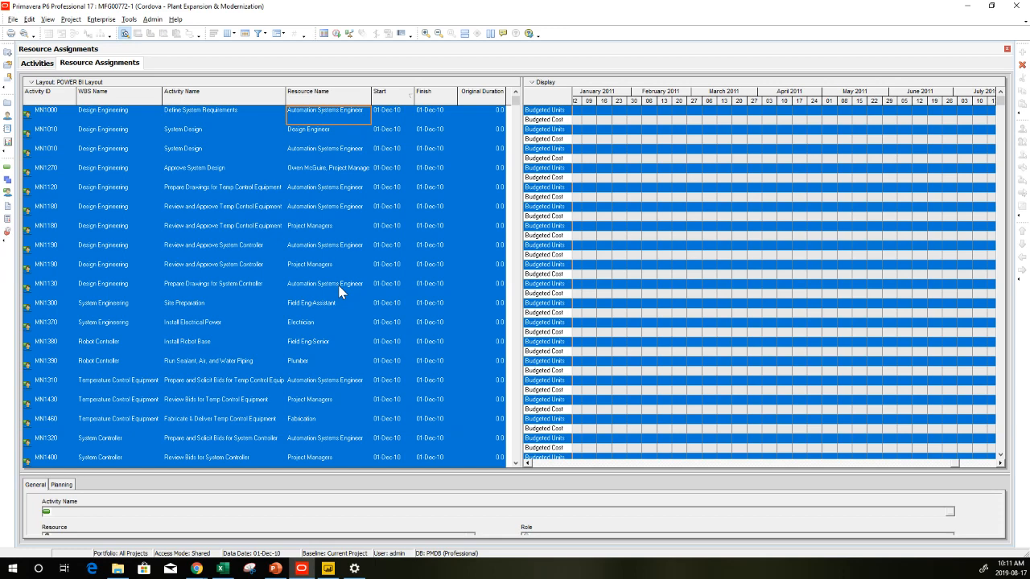
click(224, 570)
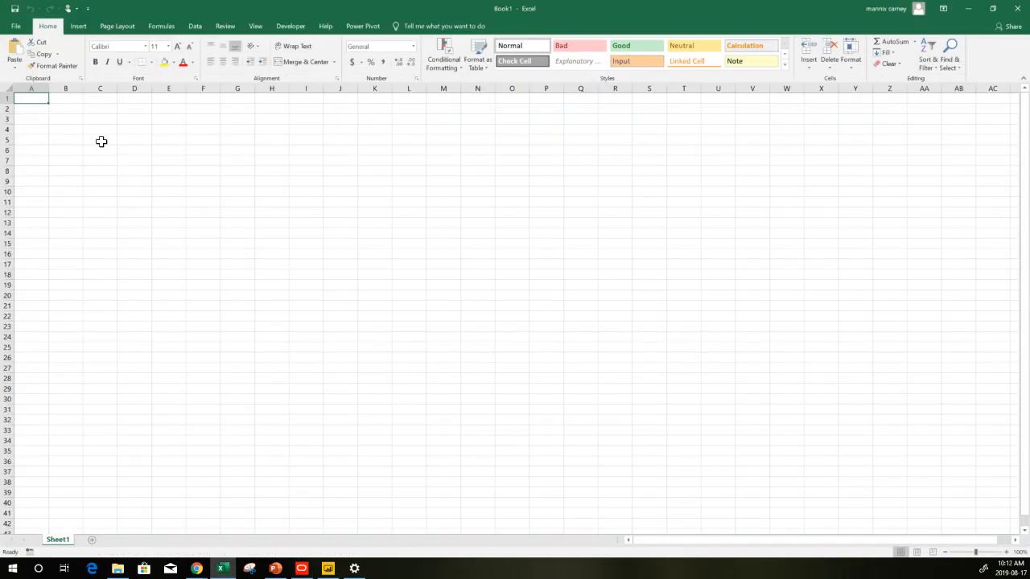
key(ctrl+v)
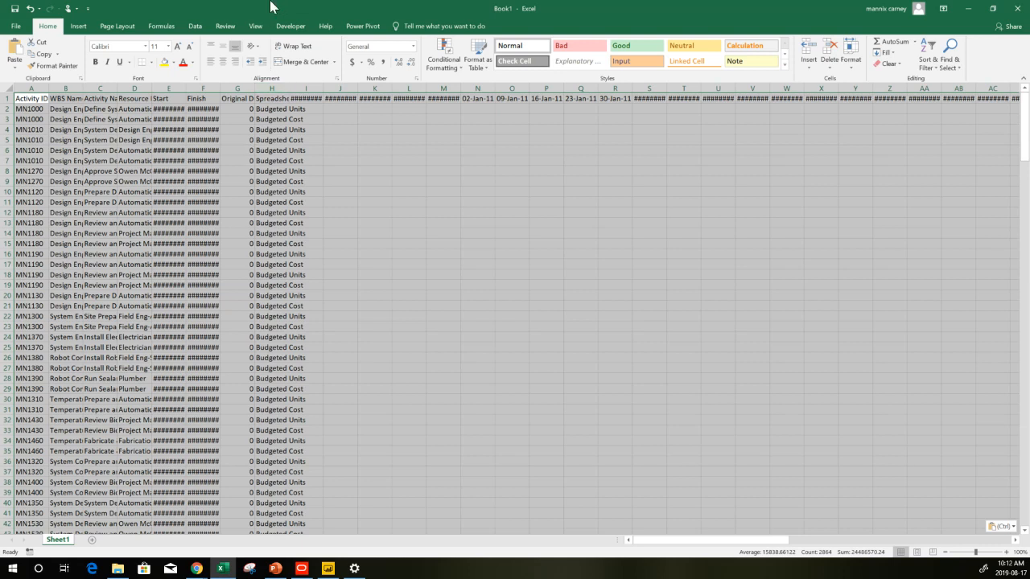
Review the 'What is Power BI?' slide in PowerPoint and return to the Excel workbook
click(194, 26)
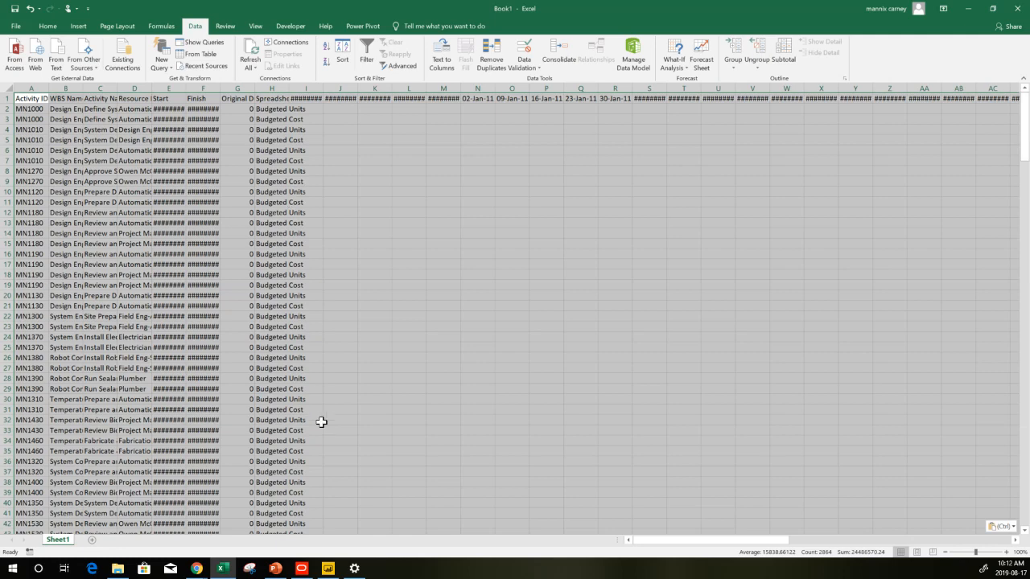
click(276, 572)
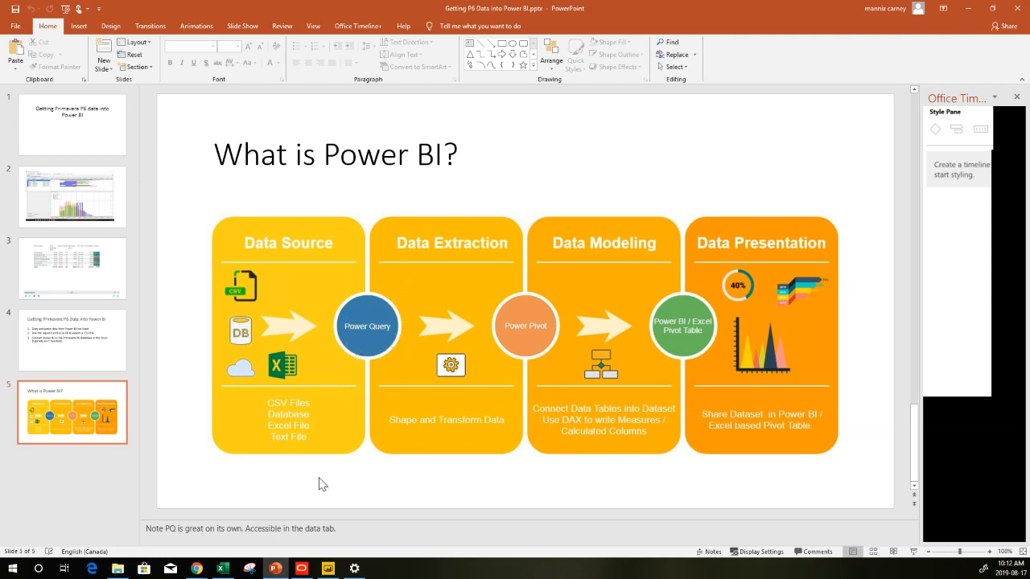
click(276, 570)
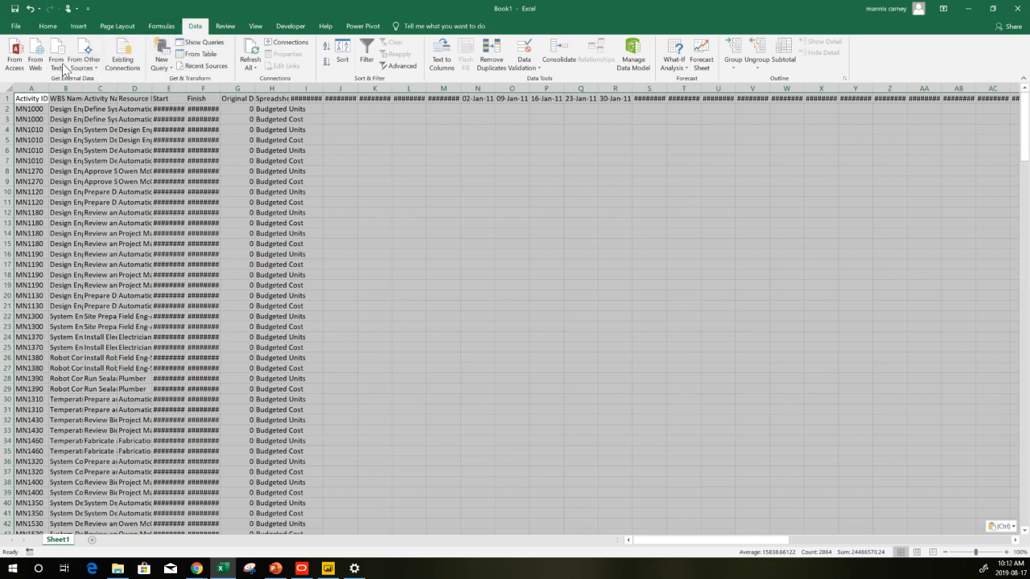
Create a table with headers from the pasted data and open it in a maximized Power Query Editor
click(198, 58)
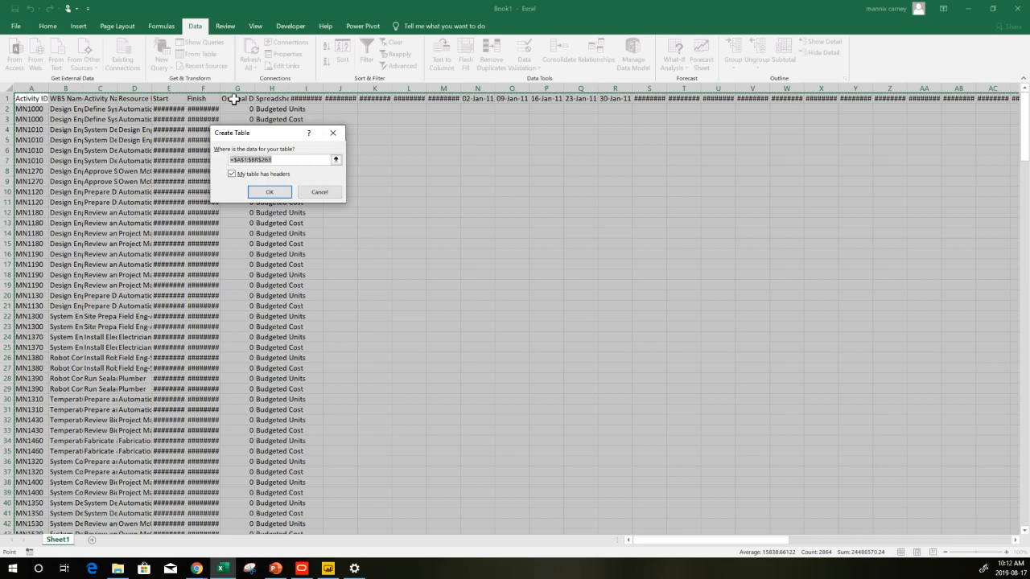
click(270, 193)
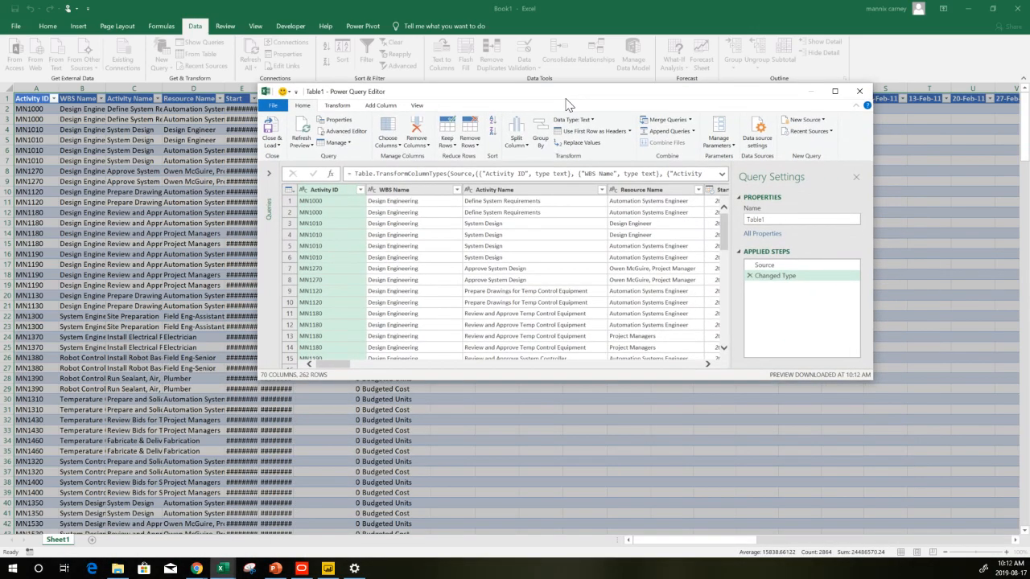
double_click(567, 98)
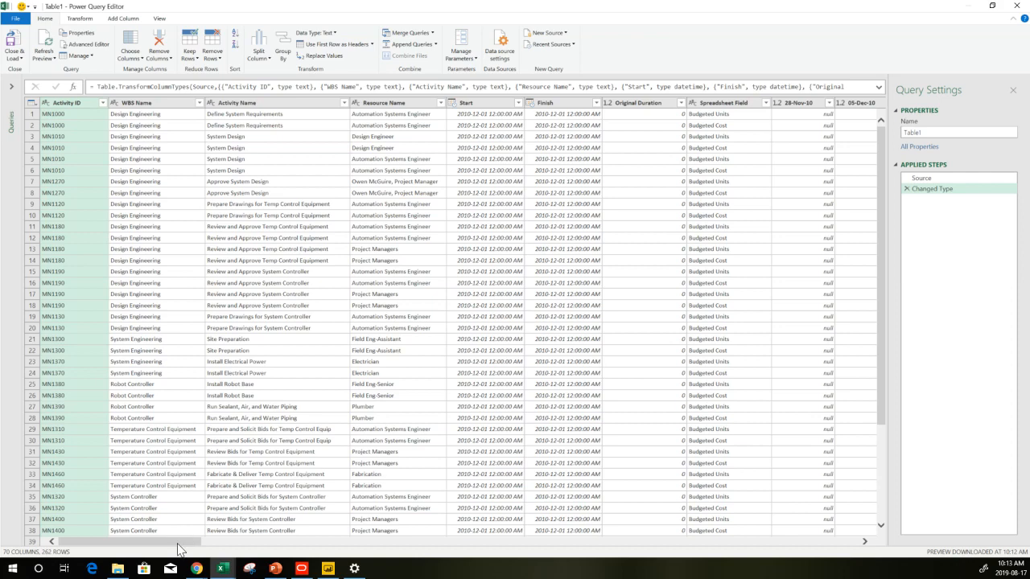
Remove the automatic Changed Type step from the query's applied steps
drag(179, 545, 273, 499)
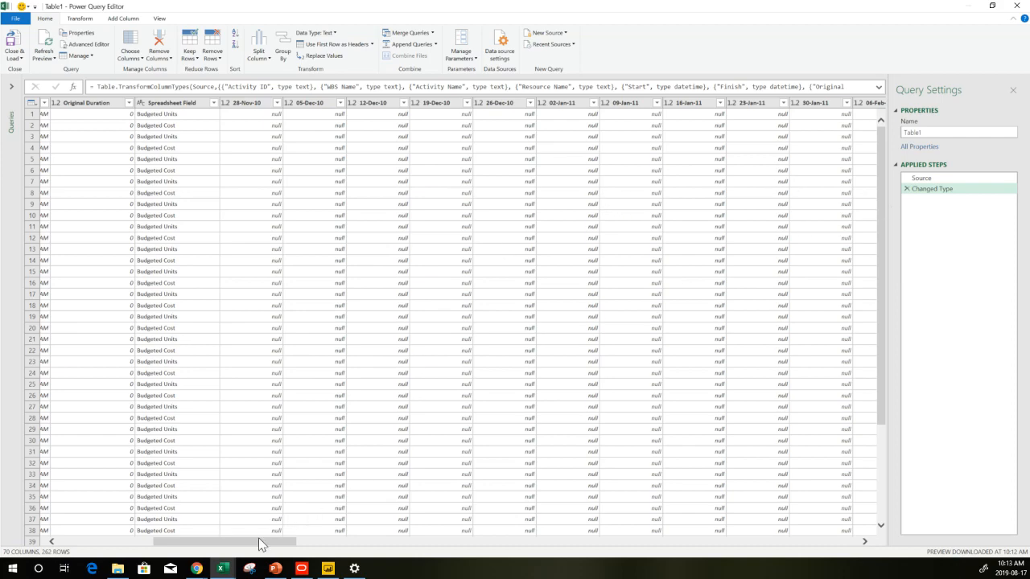
drag(249, 547, 121, 549)
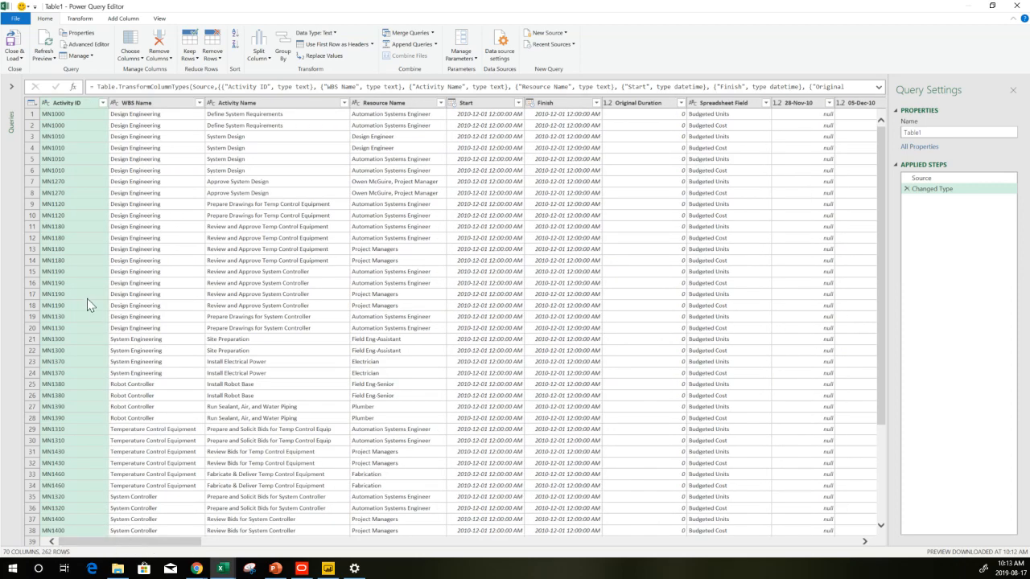
click(46, 104)
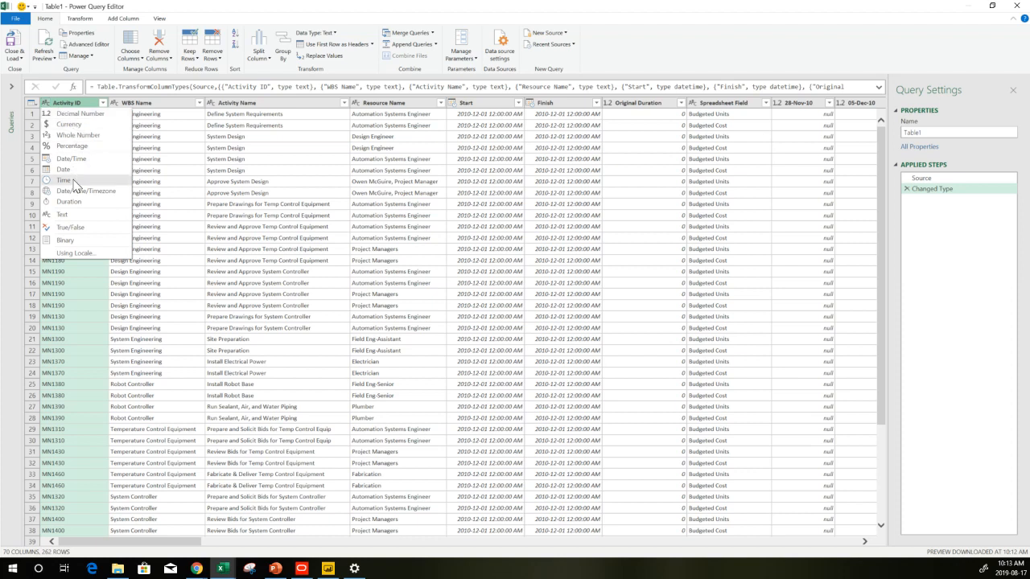
click(67, 106)
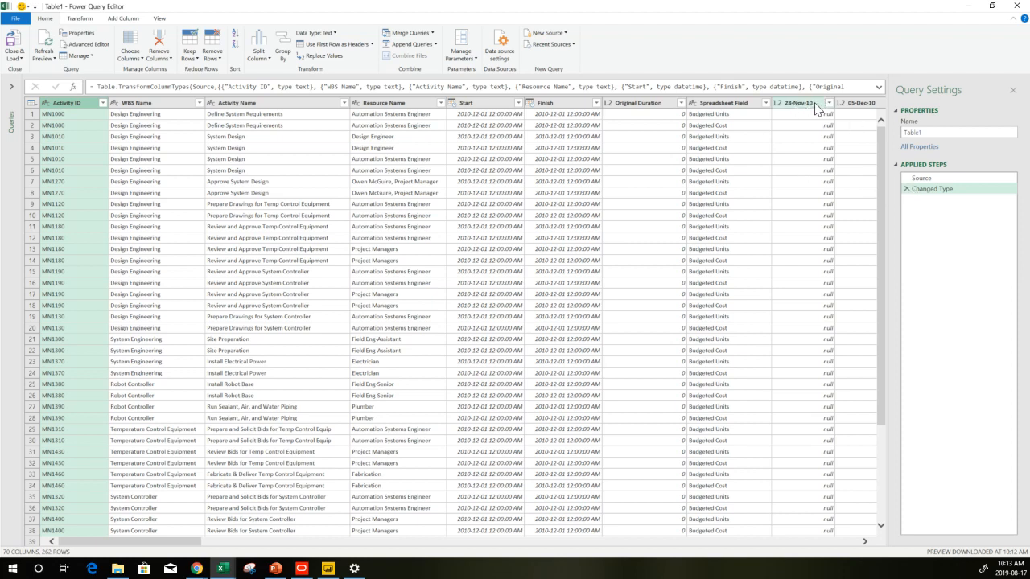
click(907, 189)
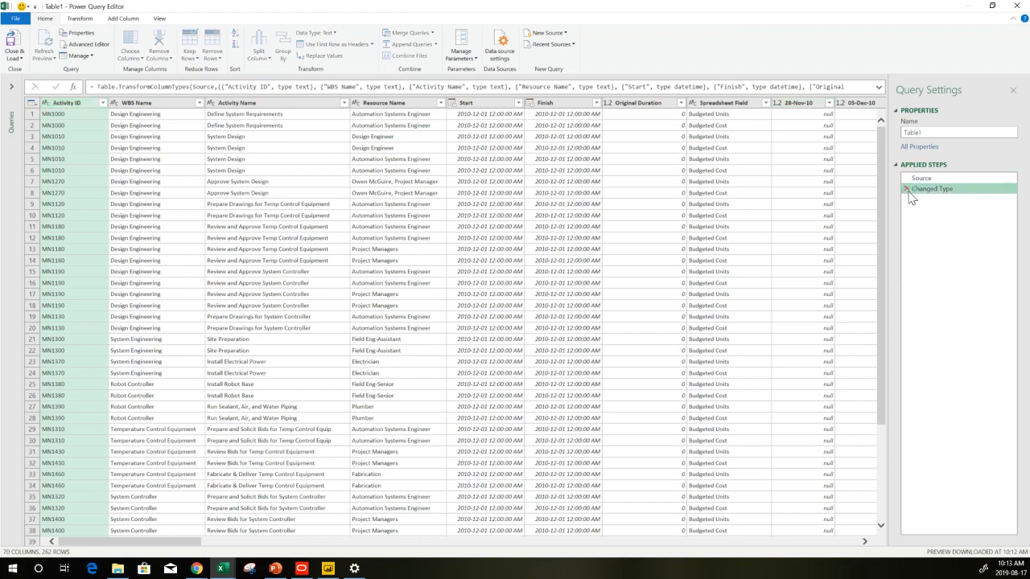
Select every weekly date column from 28-Nov-10 through 29-Jan-12 and unpivot them
click(807, 104)
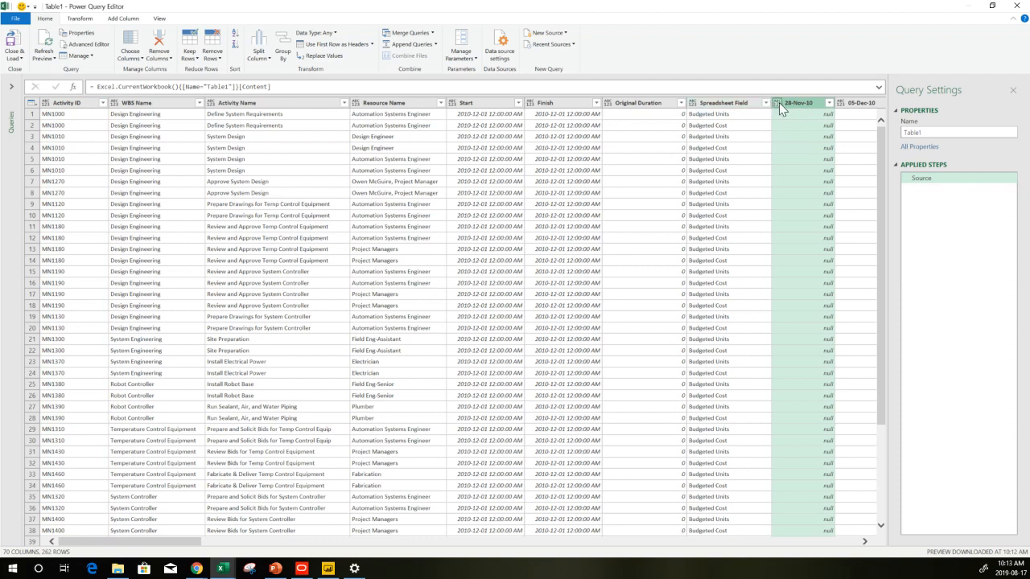
click(779, 103)
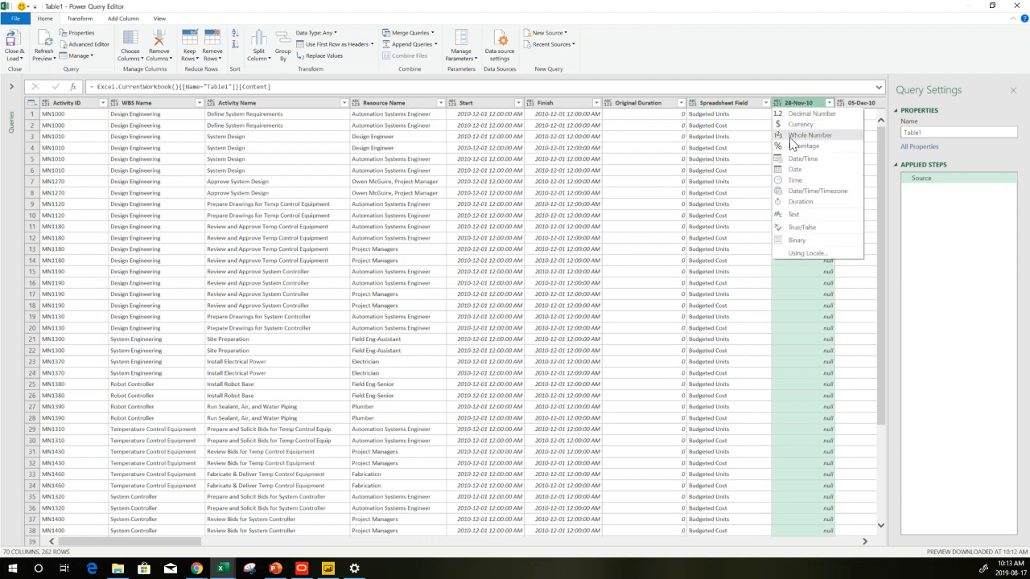
click(812, 103)
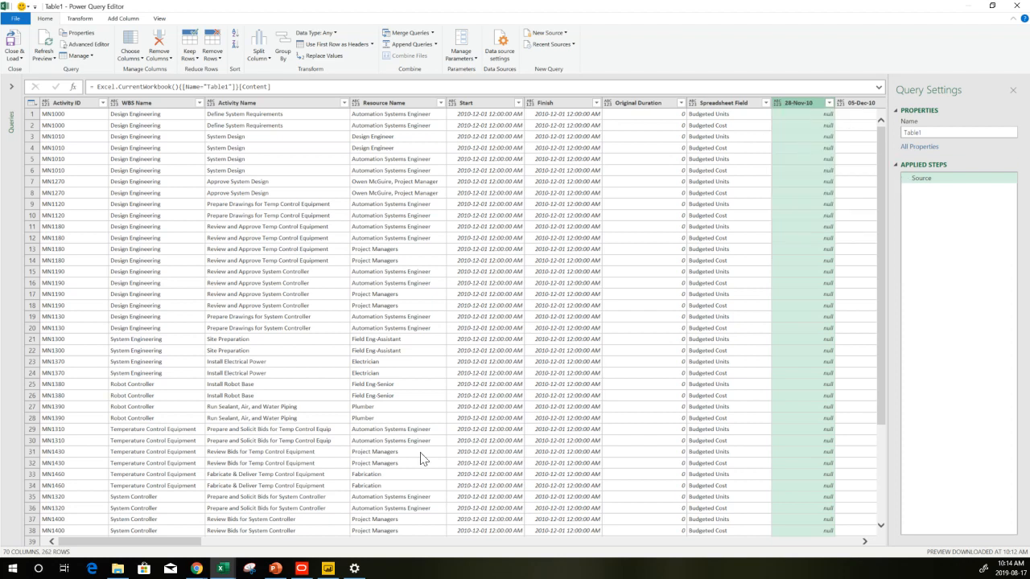
drag(165, 544, 875, 544)
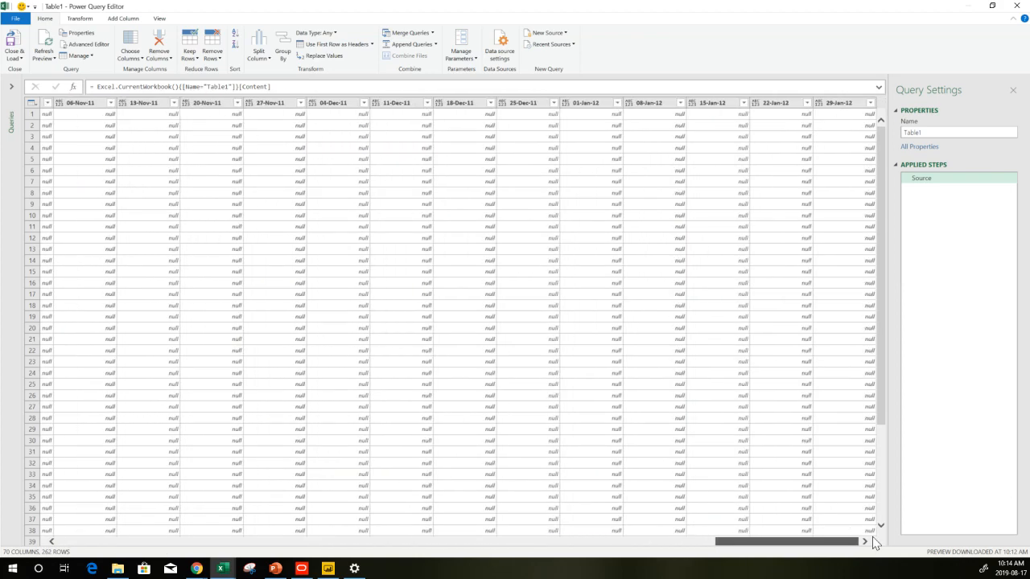
shift+click(839, 103)
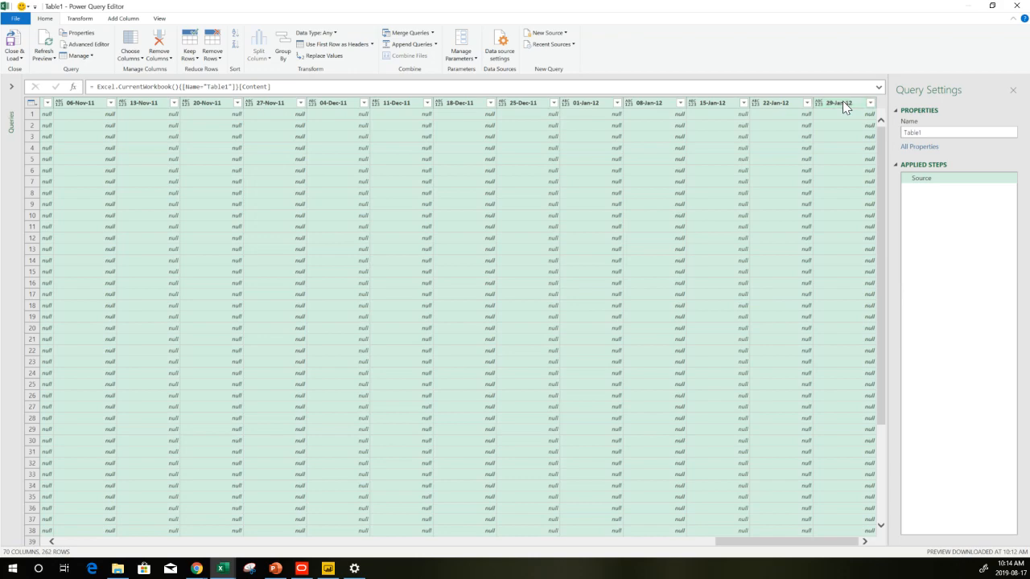
right_click(843, 102)
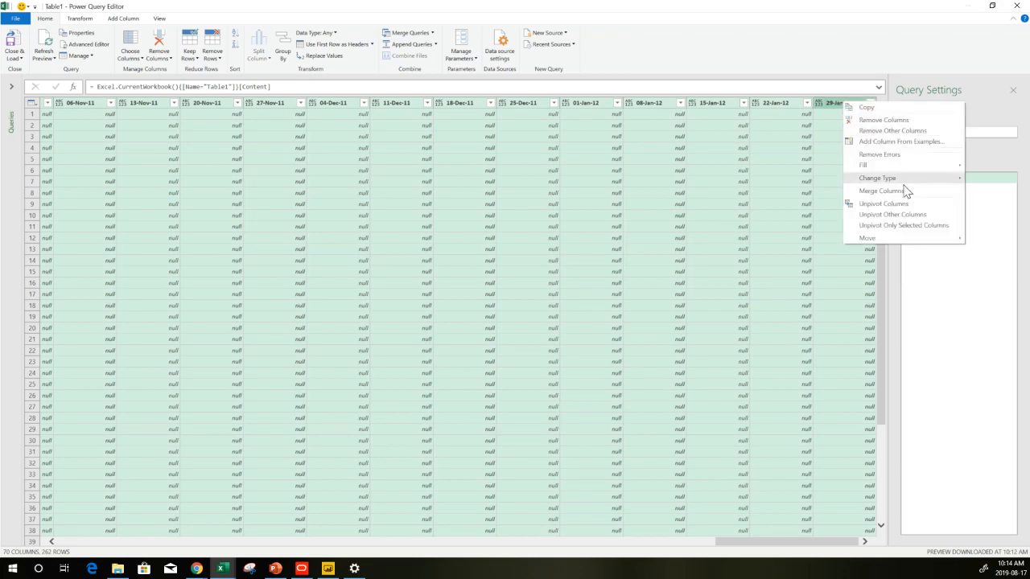
click(882, 203)
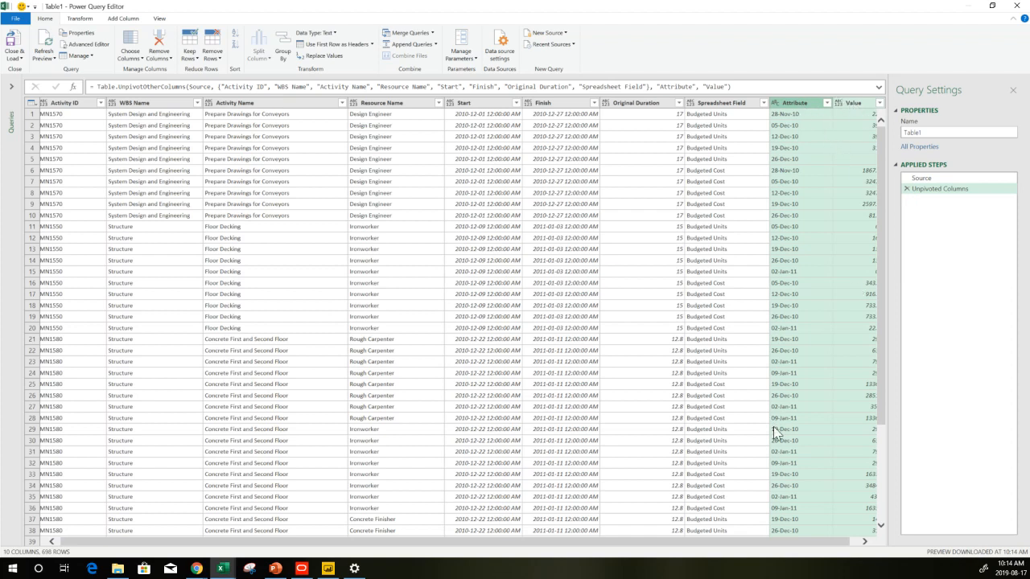
Set the Value column's data type to Decimal Number
click(865, 542)
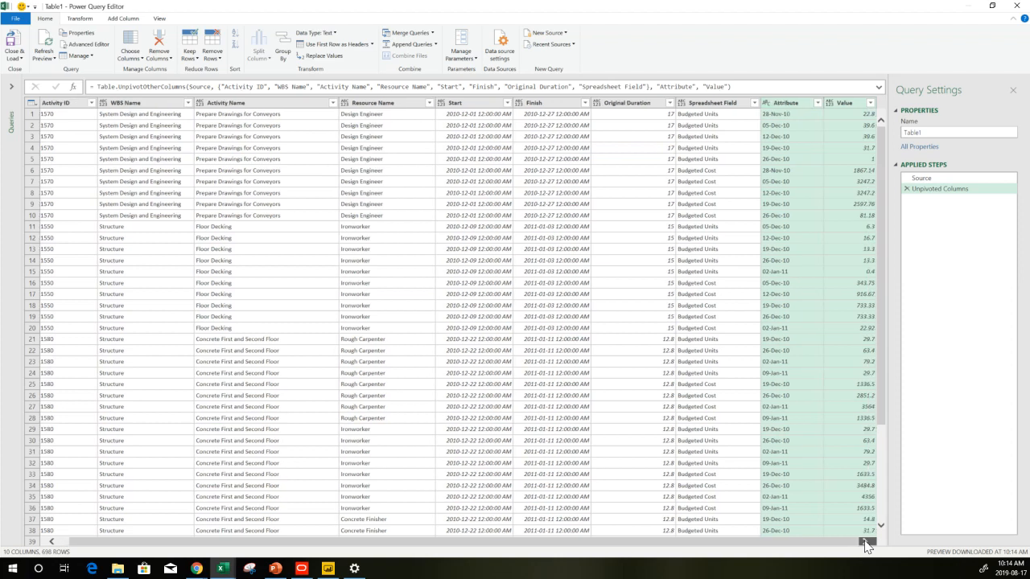
click(830, 102)
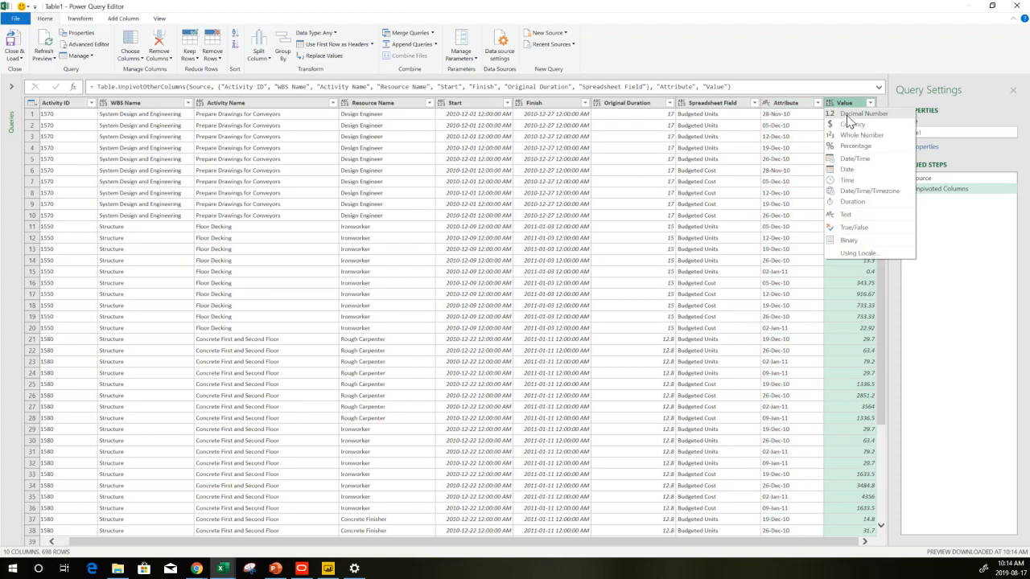
click(846, 115)
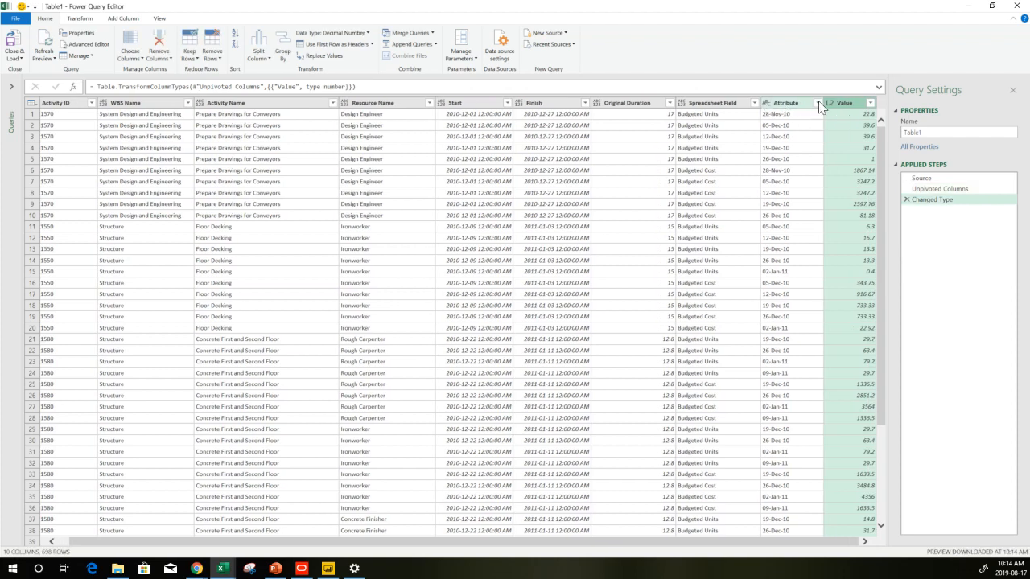
Change the Attribute column's type to Date using the English (United States) locale
click(817, 102)
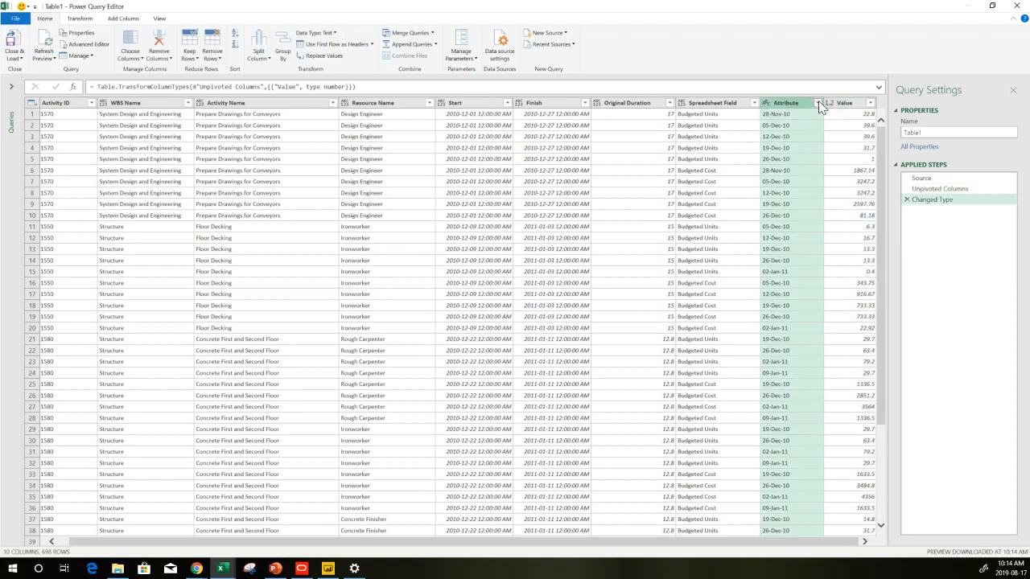
click(778, 102)
click(766, 103)
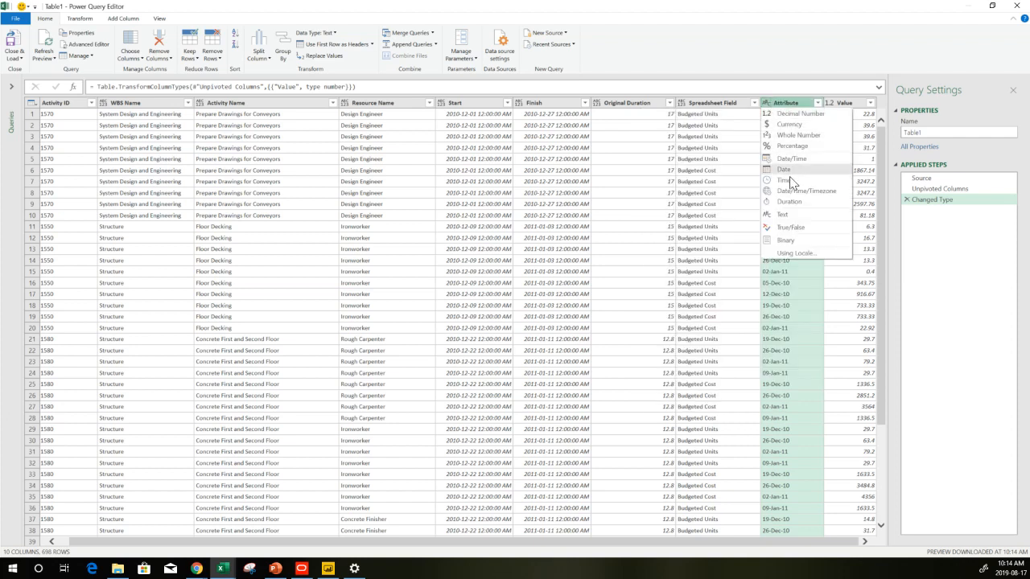
click(828, 254)
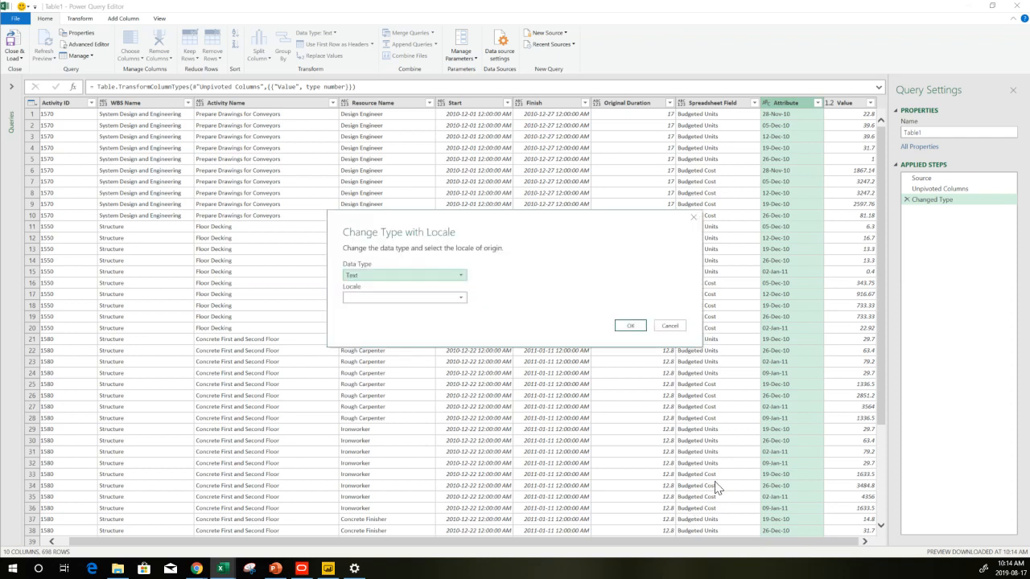
click(461, 277)
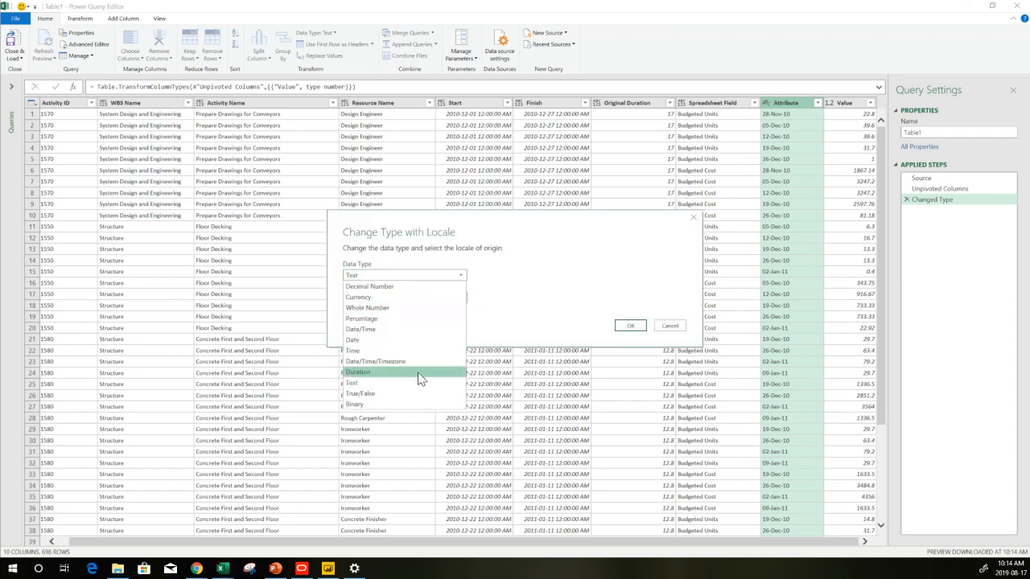
click(391, 346)
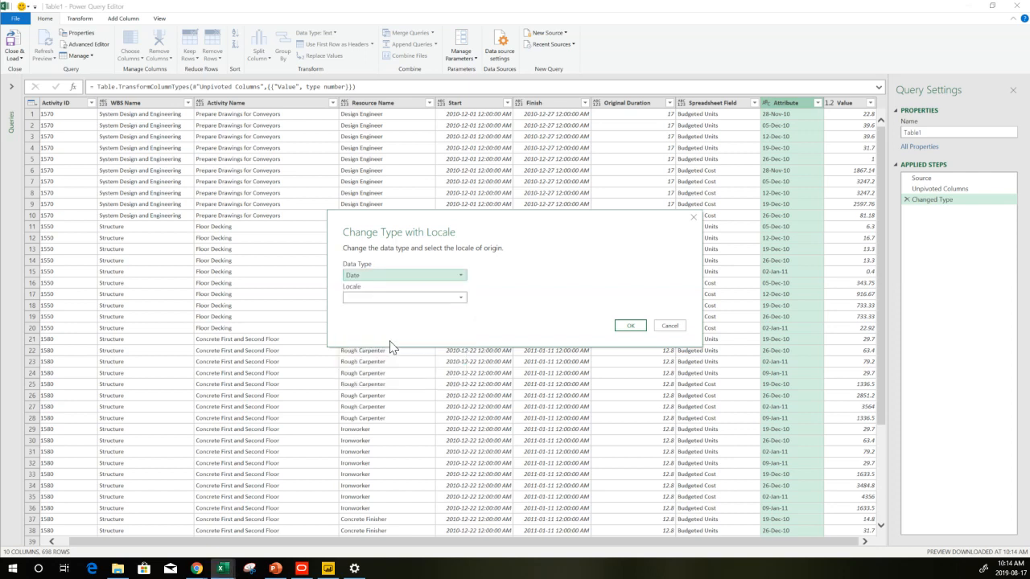
click(436, 298)
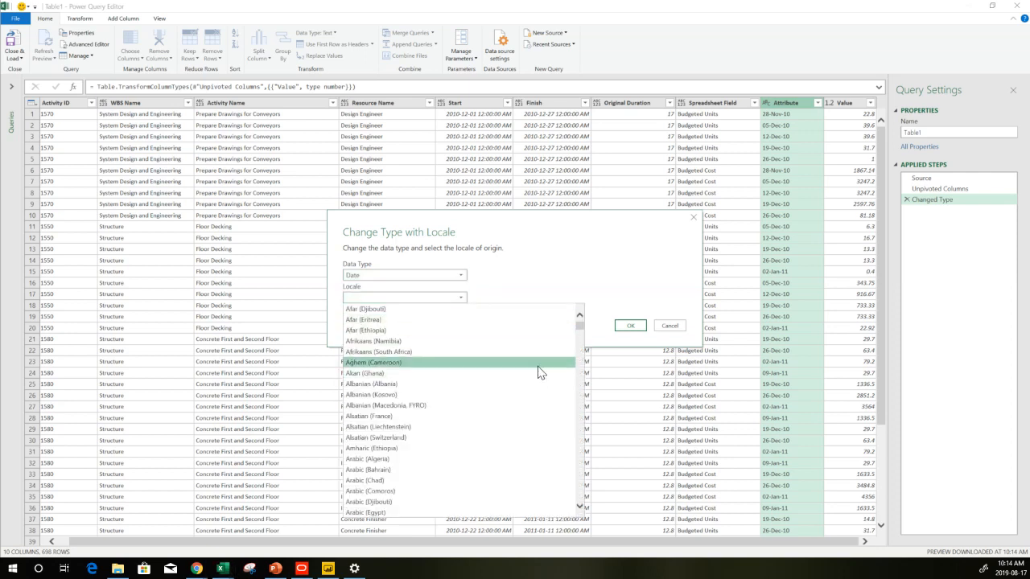
scroll(537, 366, down, 20)
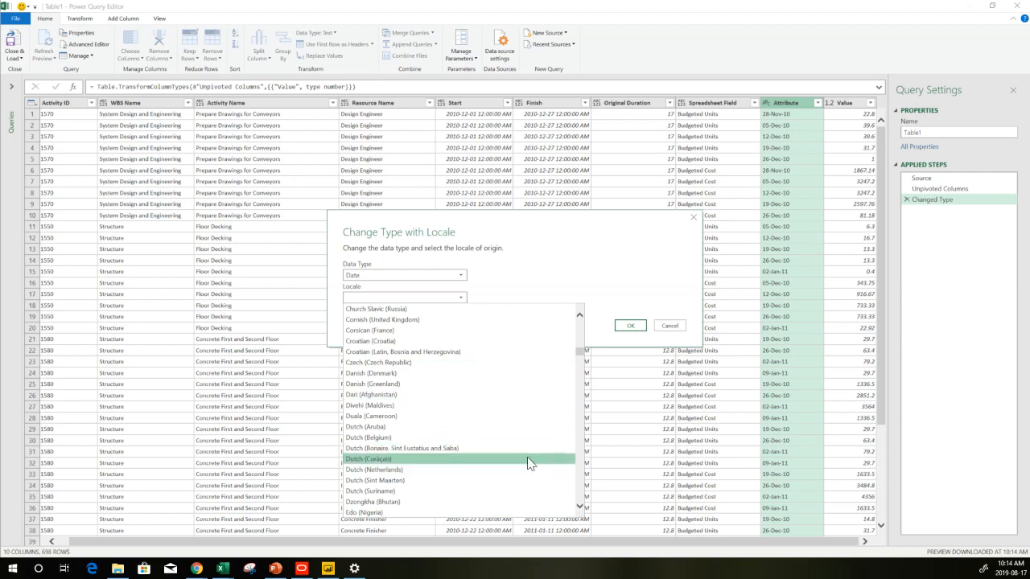
scroll(528, 464, down, 3)
scroll(528, 465, down, 7)
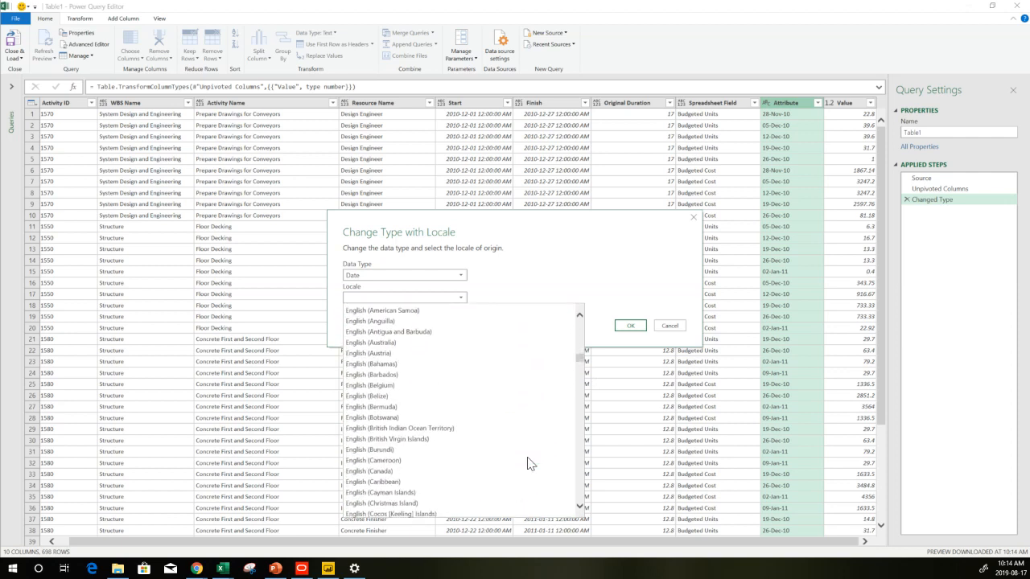
scroll(529, 464, down, 8)
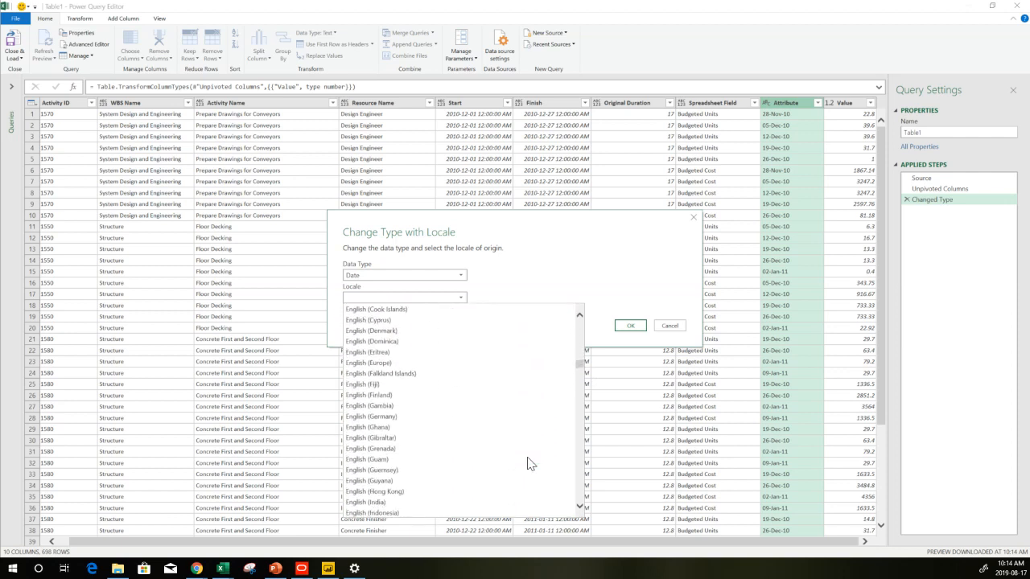
scroll(528, 464, down, 6)
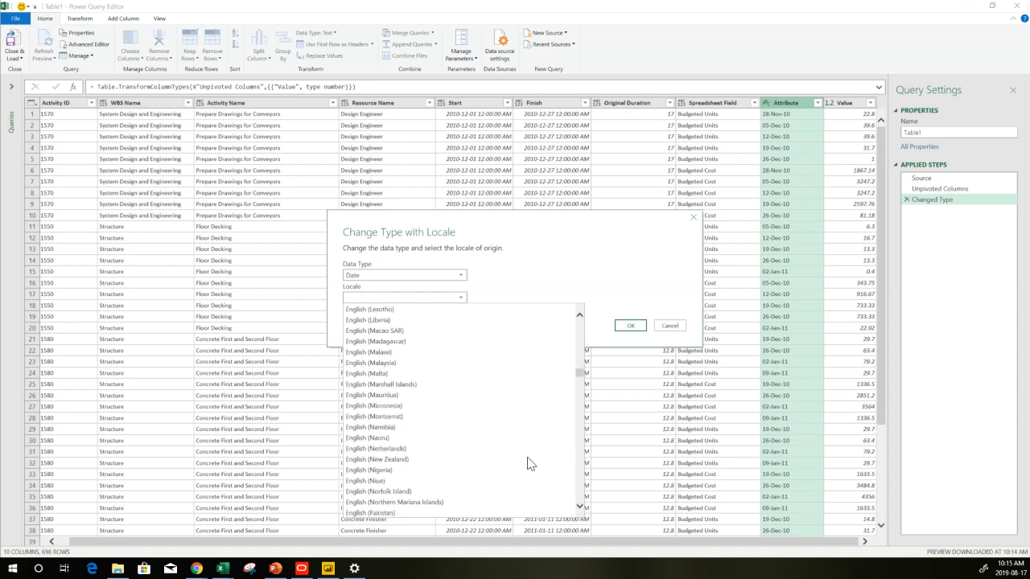
scroll(529, 464, down, 5)
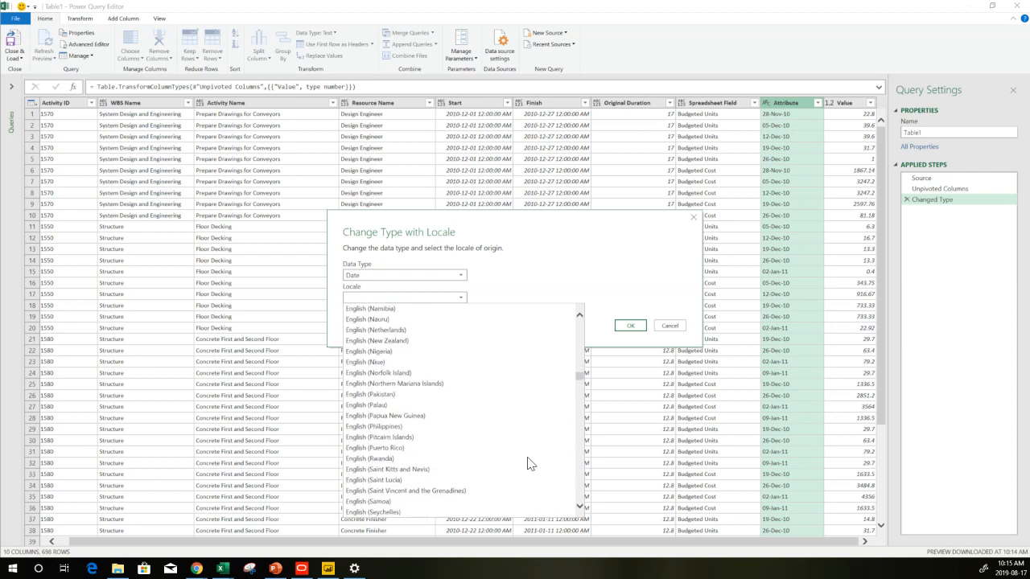
scroll(529, 464, down, 5)
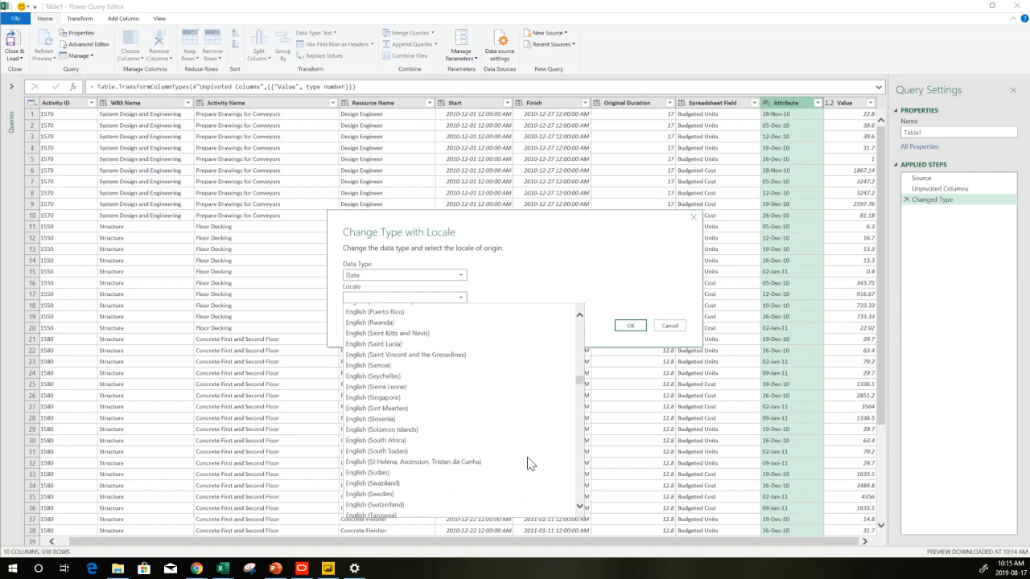
scroll(528, 464, down, 3)
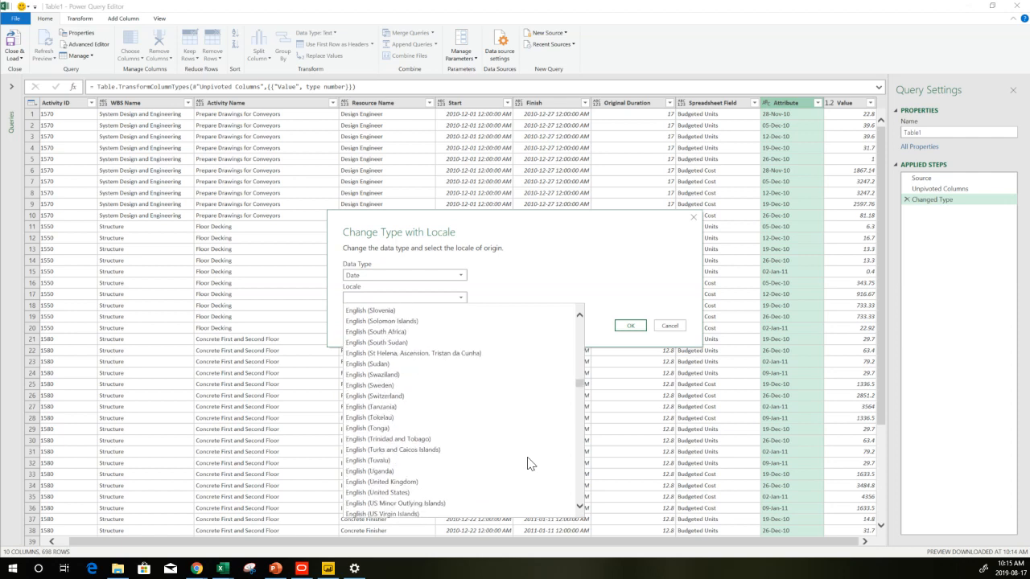
click(430, 489)
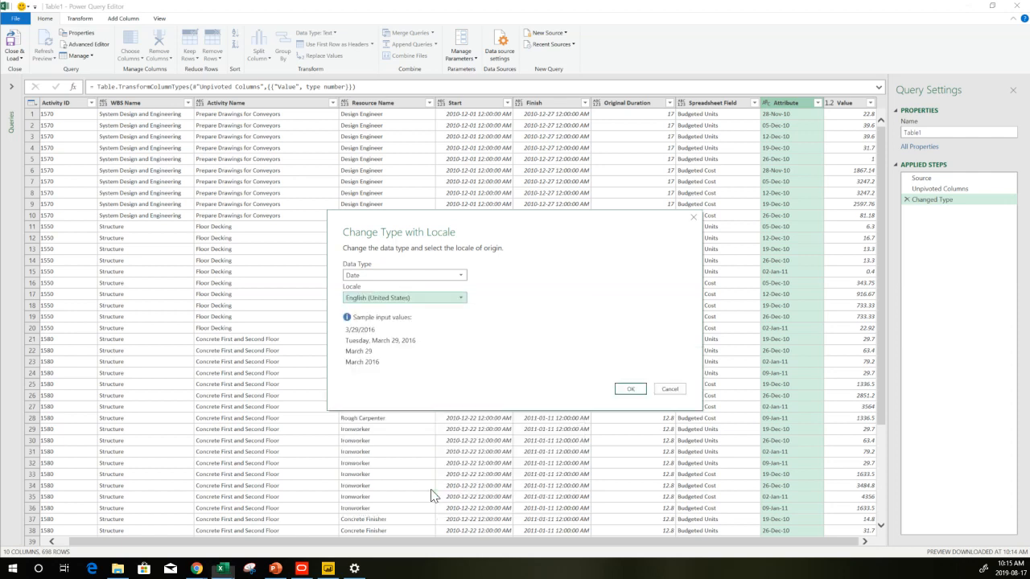
click(631, 390)
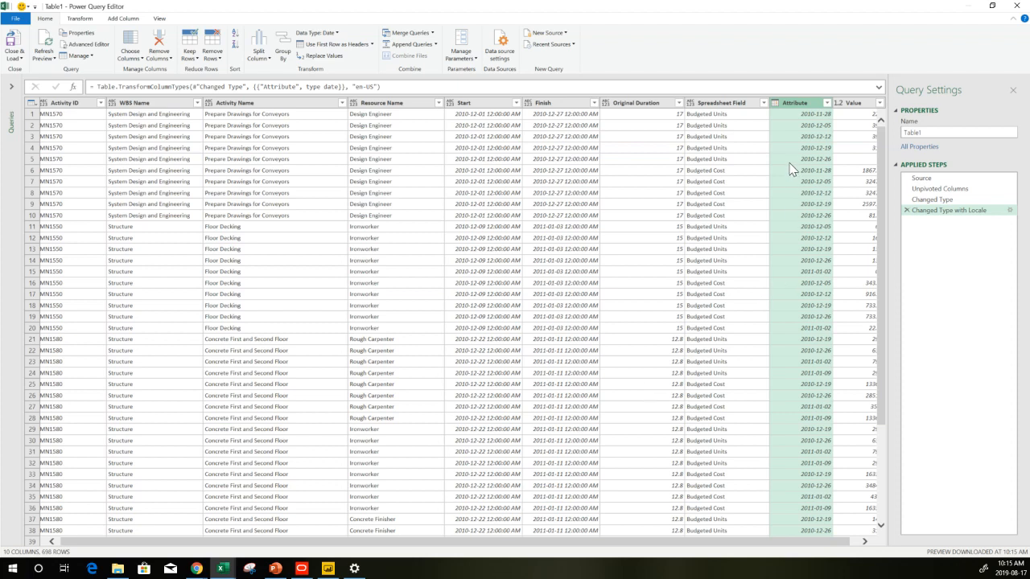
Rename the Attribute column to Date
double_click(797, 102)
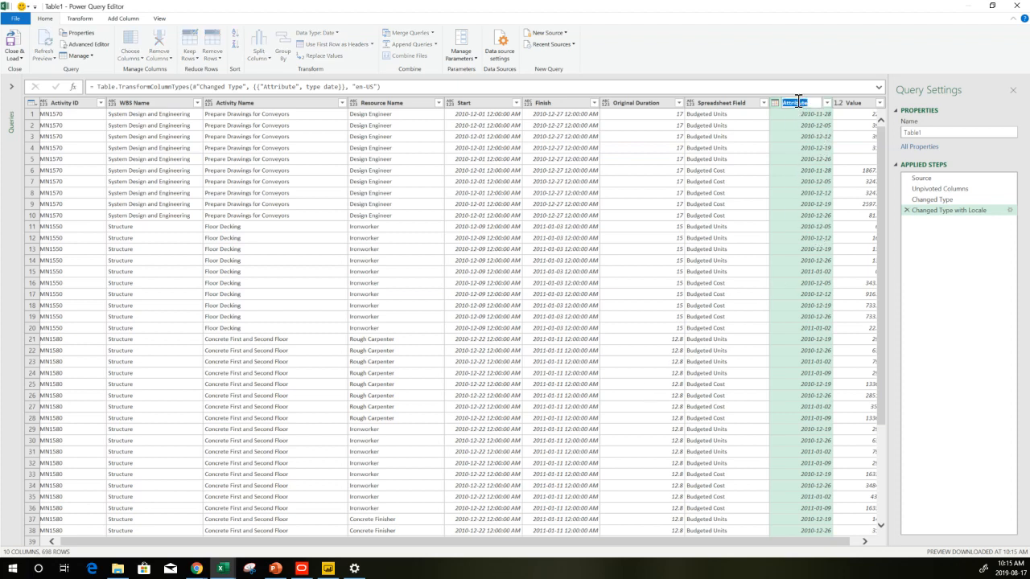
text(Date)
key(Return)
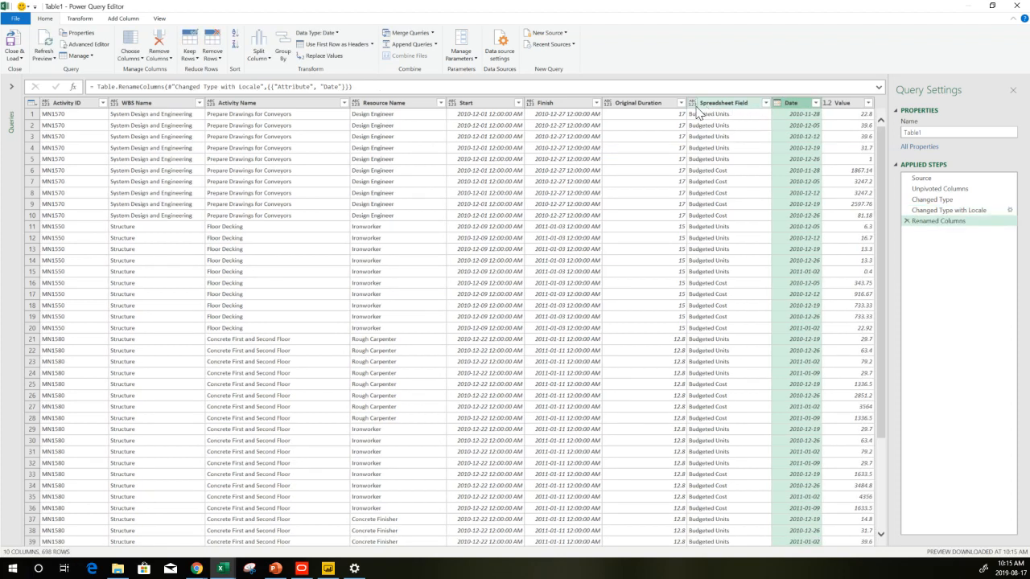
Set the Spreadsheet Field and Original Duration columns to Text, and the Finish and Start columns to Date
click(692, 103)
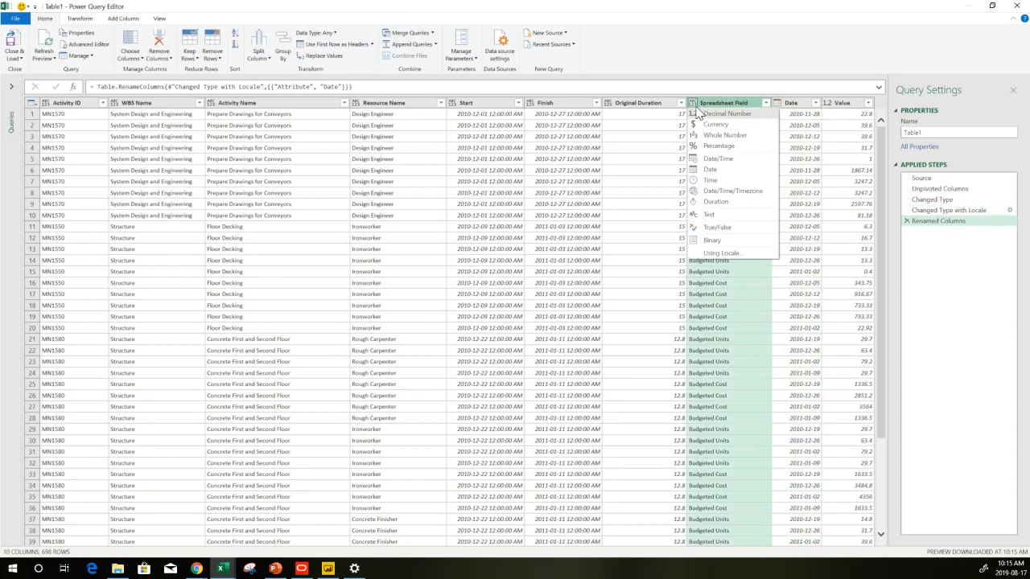
click(722, 217)
click(608, 104)
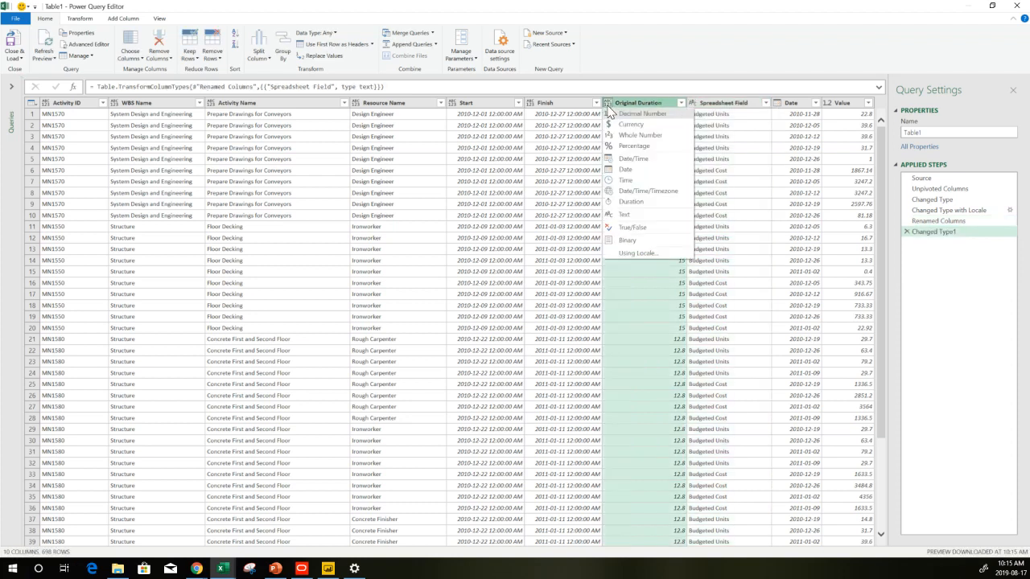
click(632, 225)
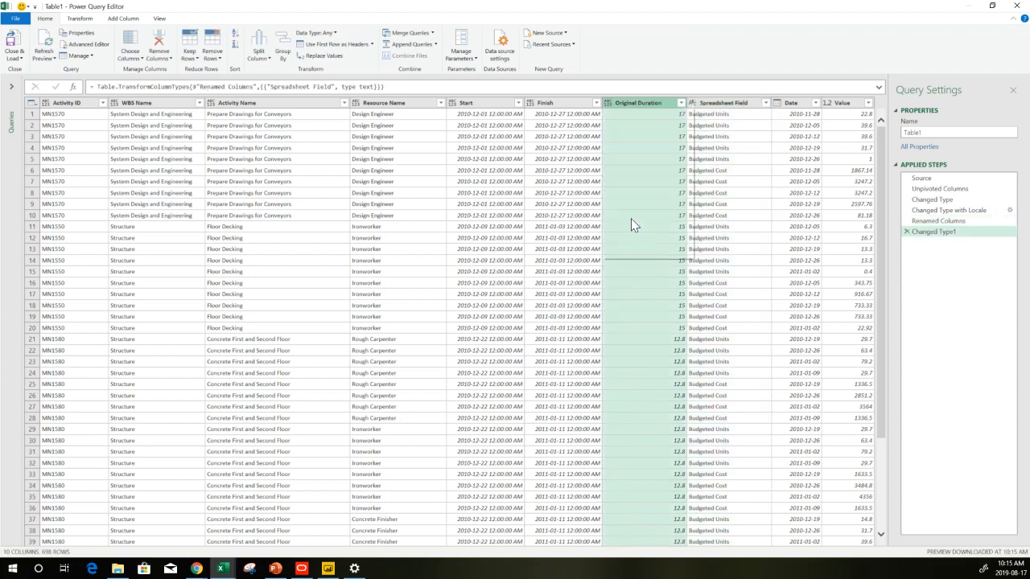
click(530, 104)
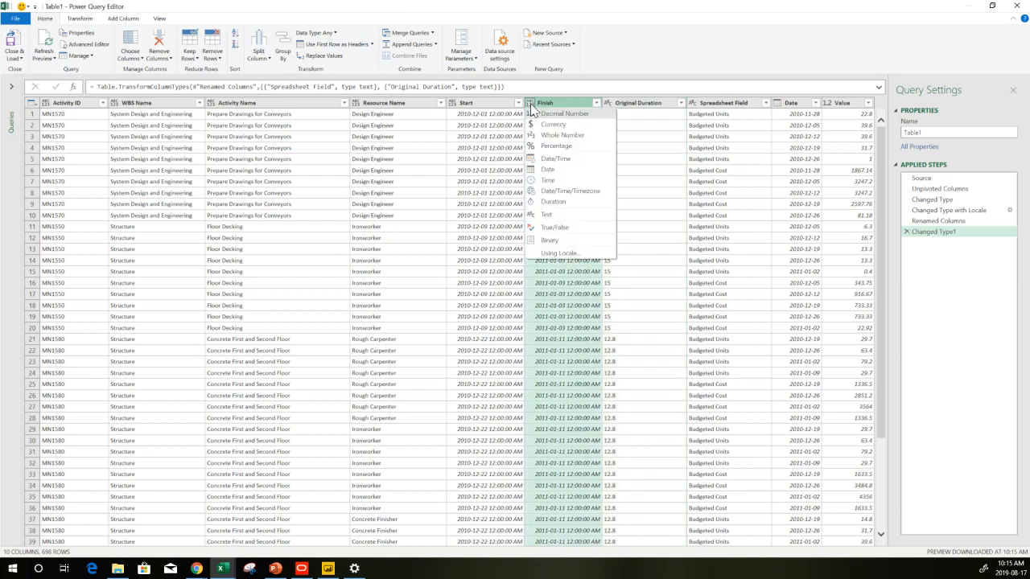
click(551, 172)
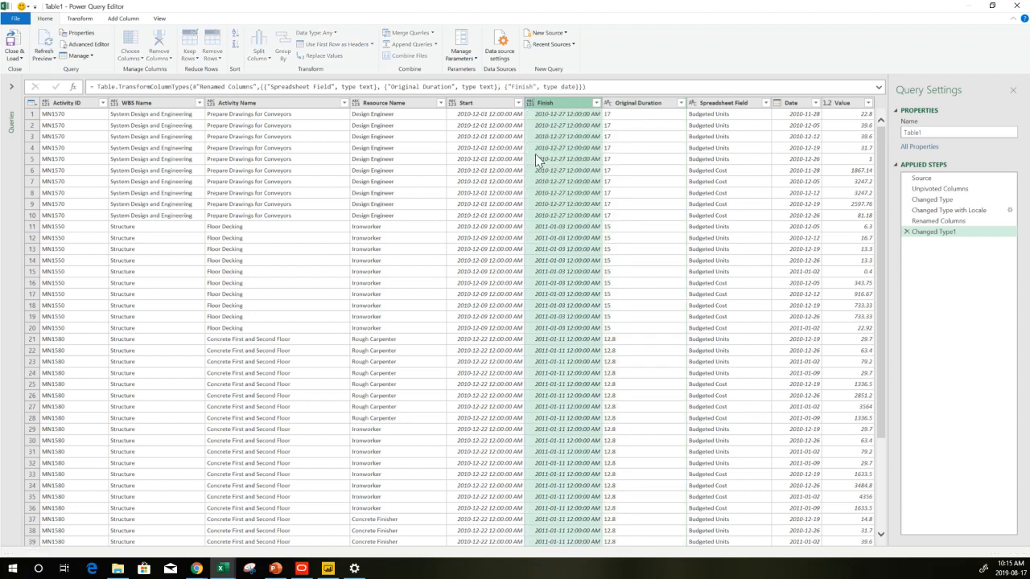
click(452, 104)
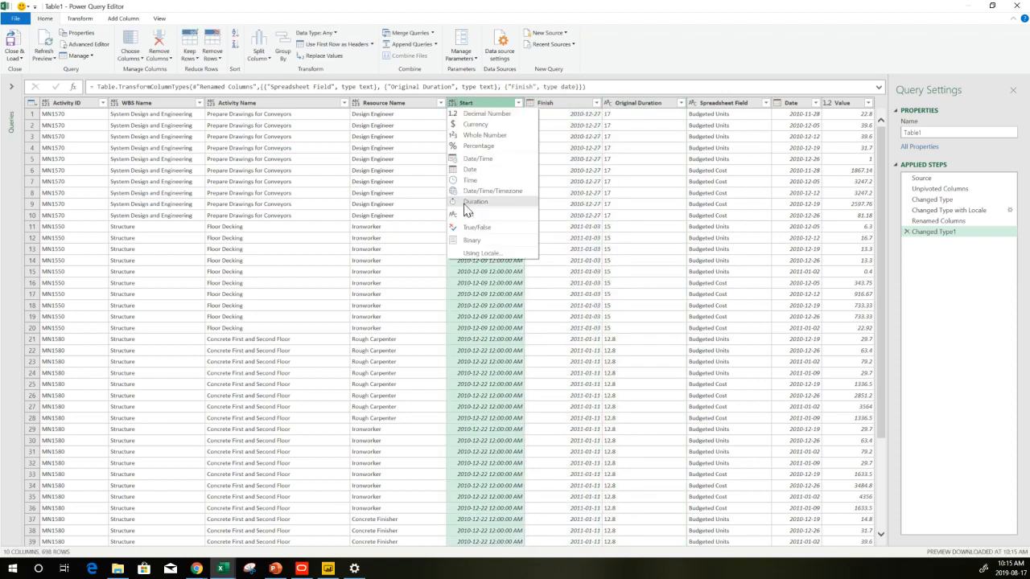
click(470, 170)
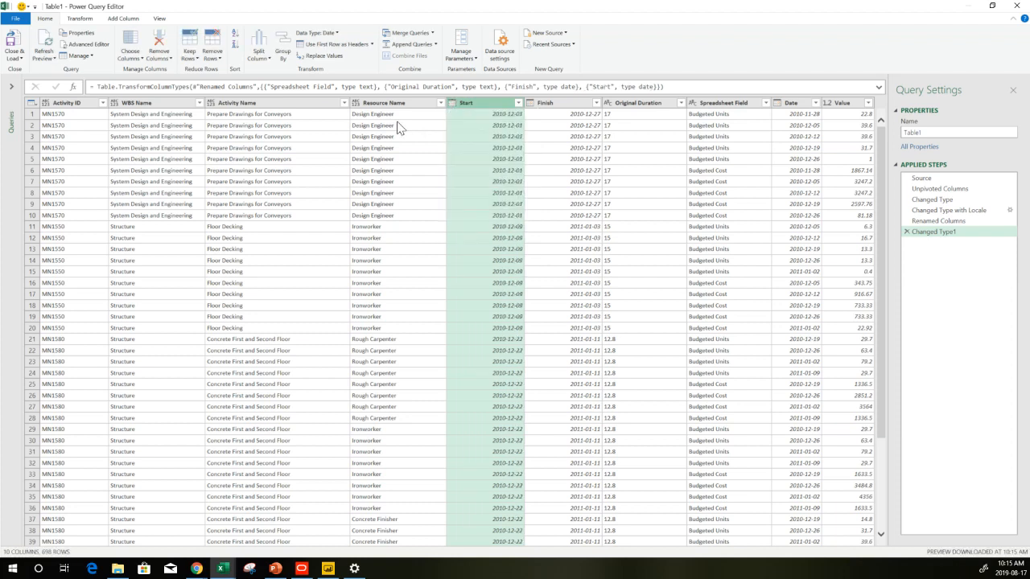
Set the Resource Name, Activity Name, WBS Name and Activity ID columns to Text
click(356, 103)
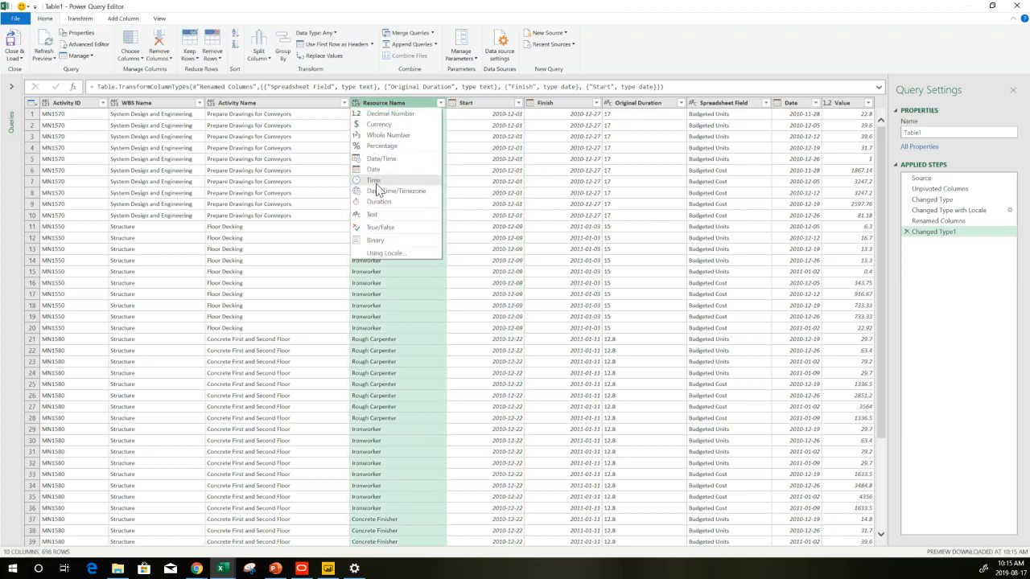
click(376, 214)
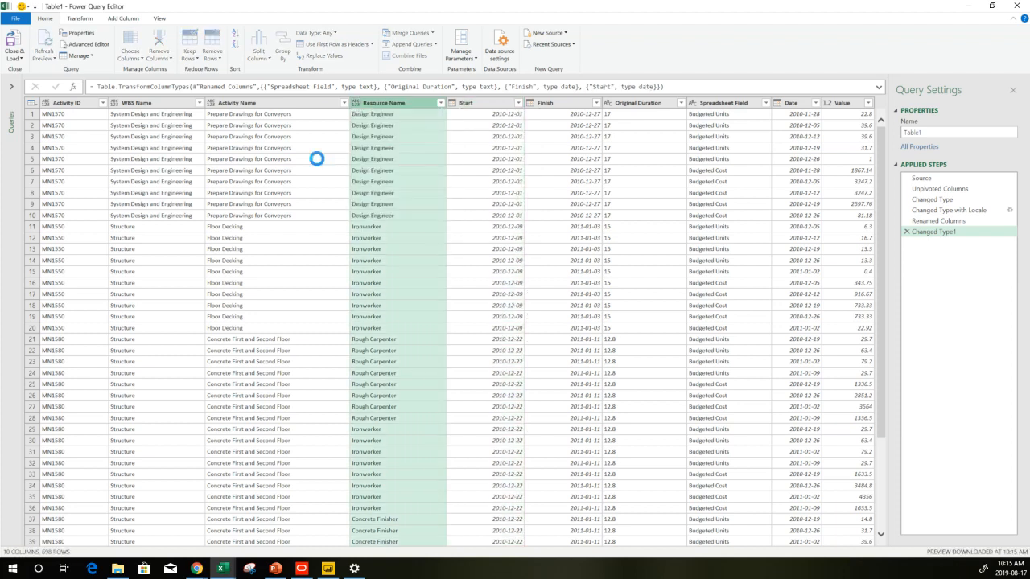
click(211, 103)
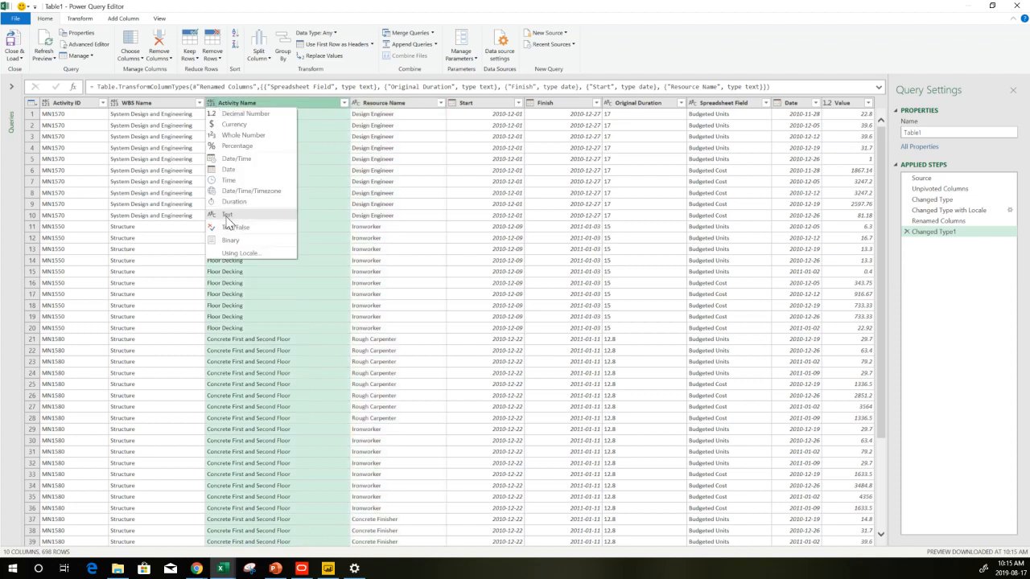
click(232, 214)
click(115, 105)
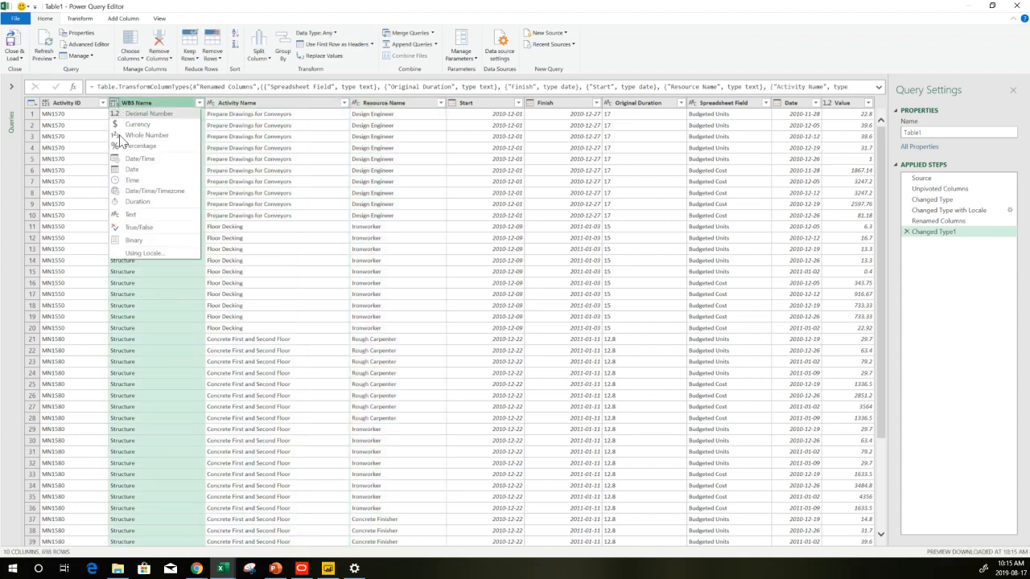
click(129, 214)
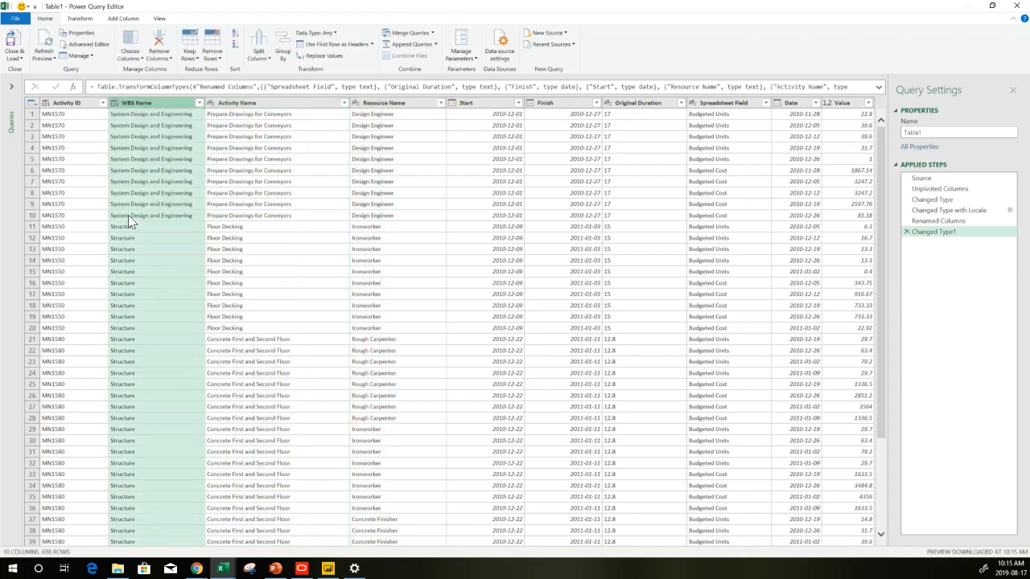
click(46, 103)
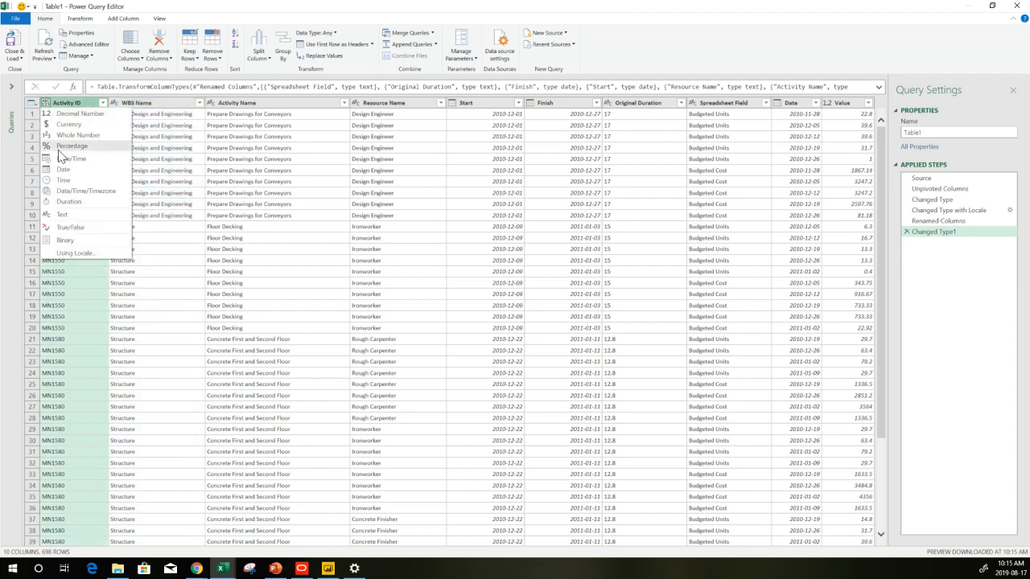
click(54, 215)
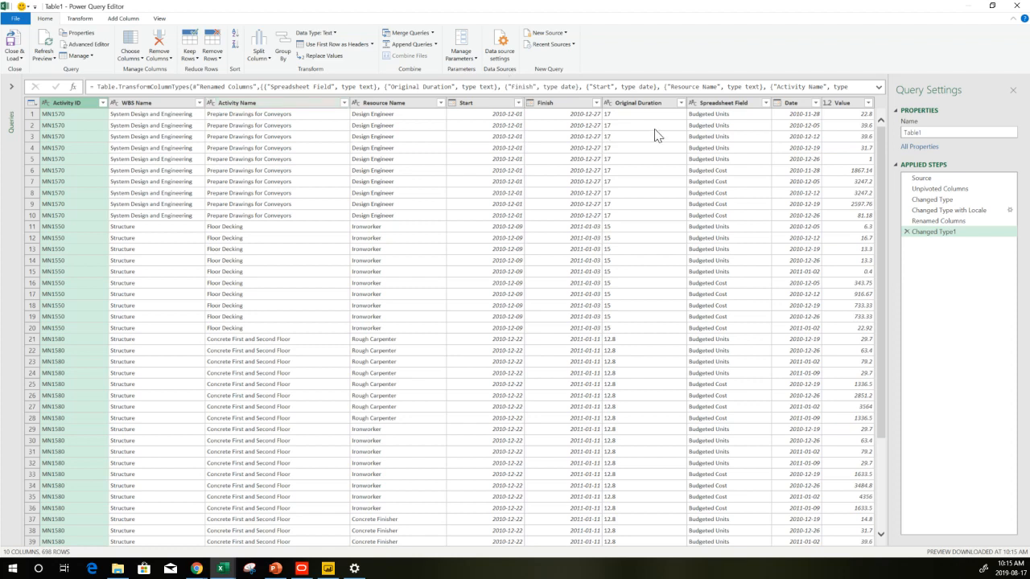
Rename the Spreadsheet Field column to Budgeted Units/Cost
double_click(751, 103)
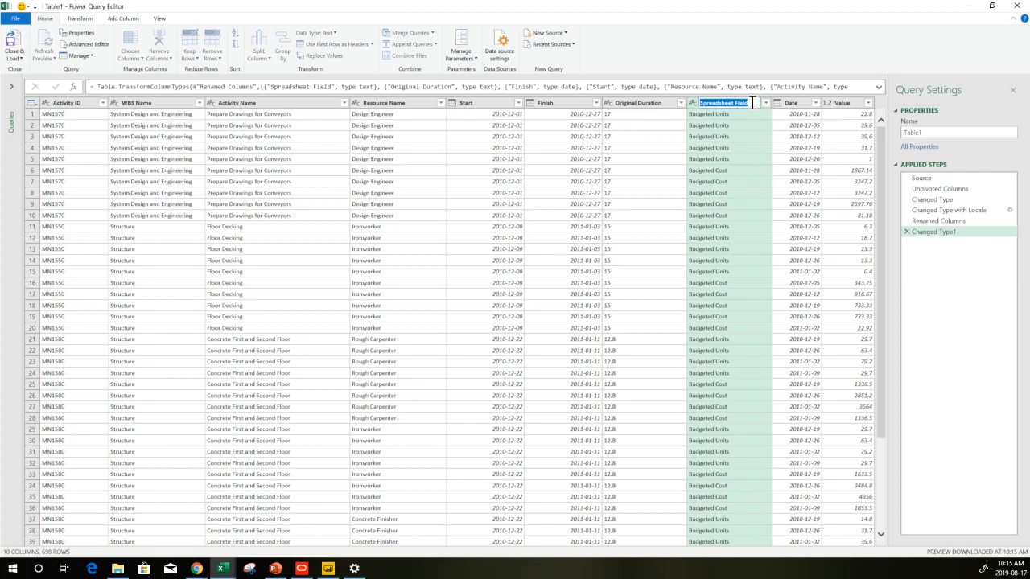
text(Budgeted Units/Co)
key(Return)
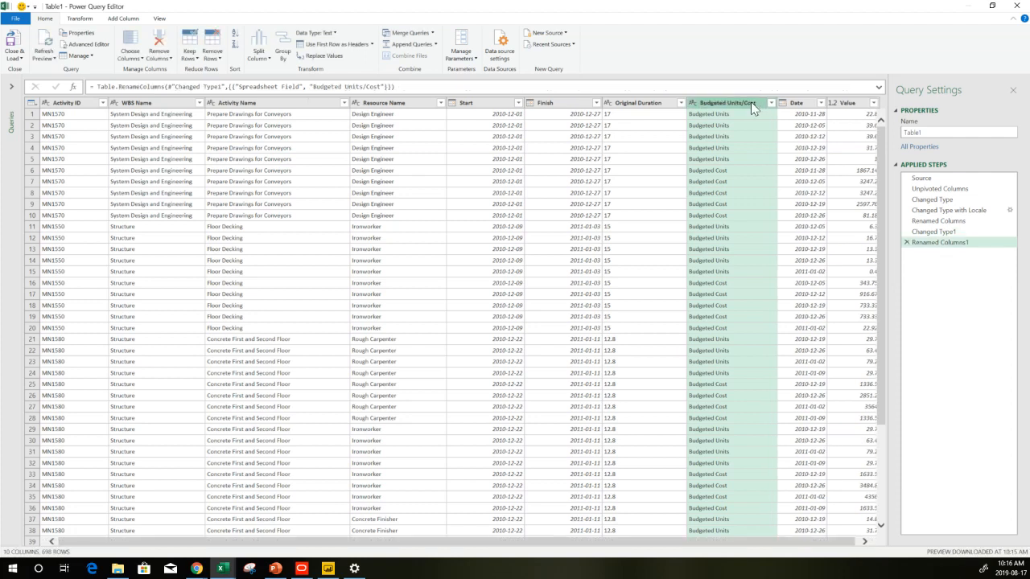
Rename the query to Budgeted and load it as a connection only, adding it to the Data Model
click(918, 132)
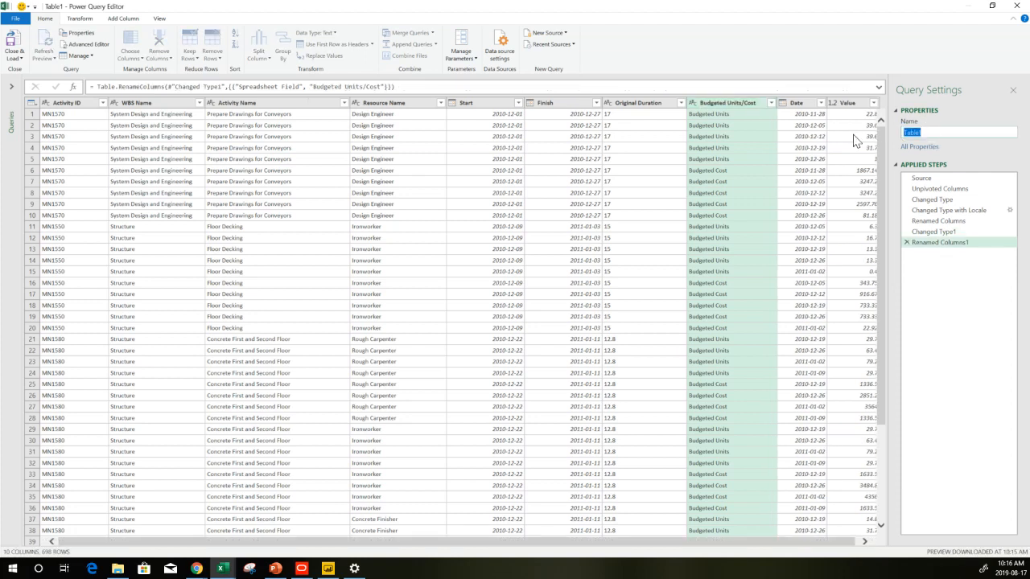
text(Budgeted)
click(15, 58)
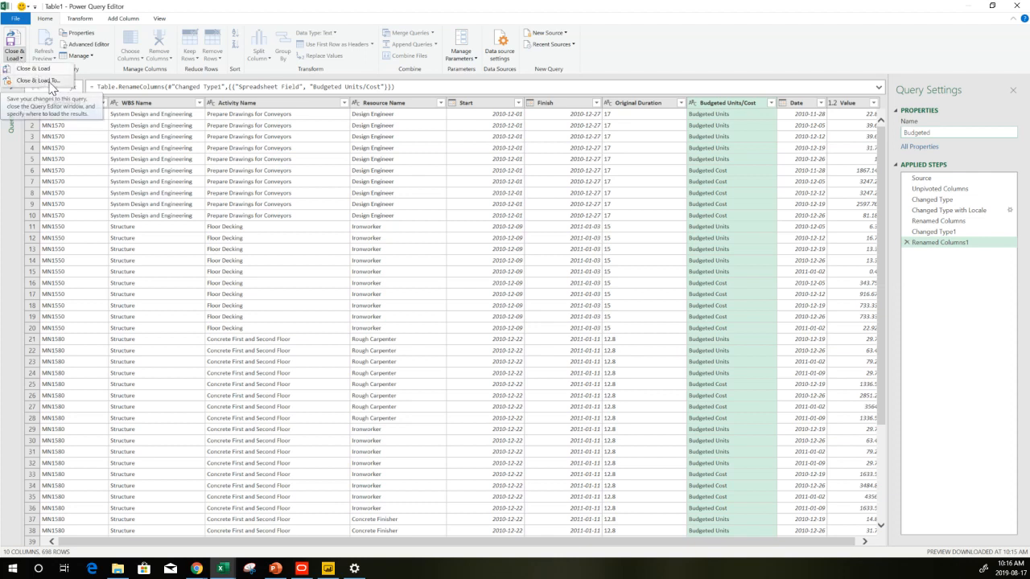
click(47, 82)
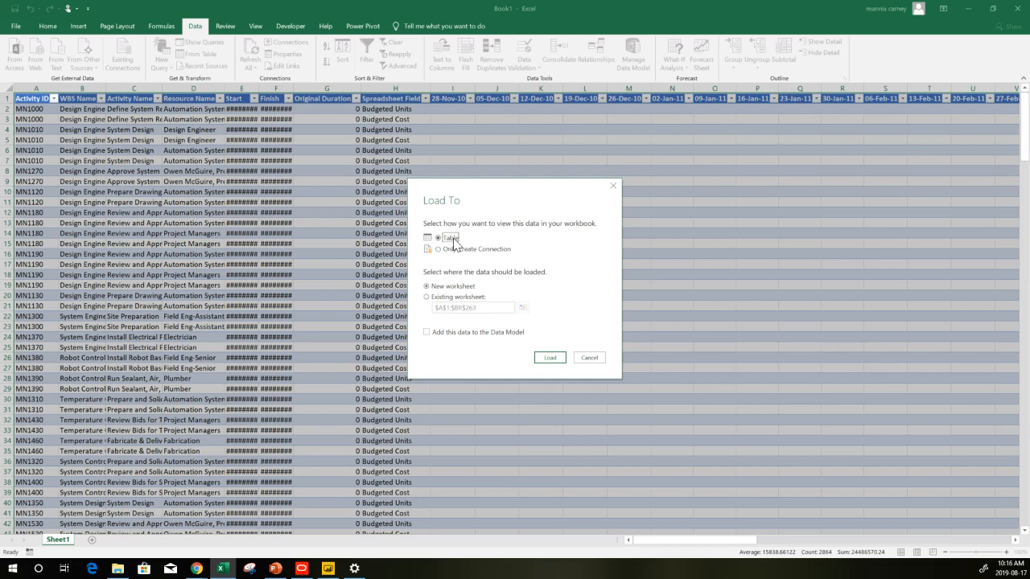
click(451, 256)
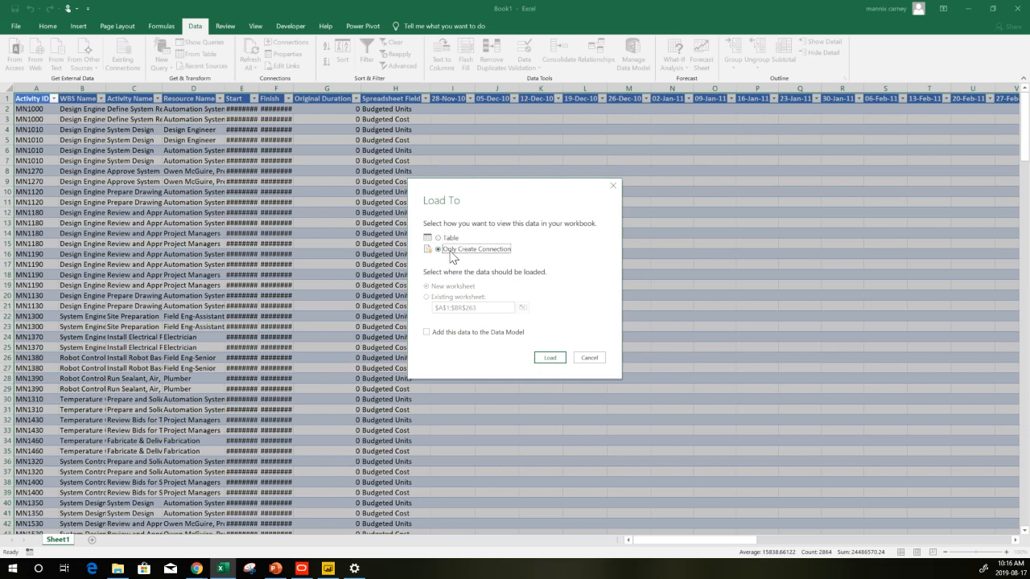
click(432, 335)
click(554, 363)
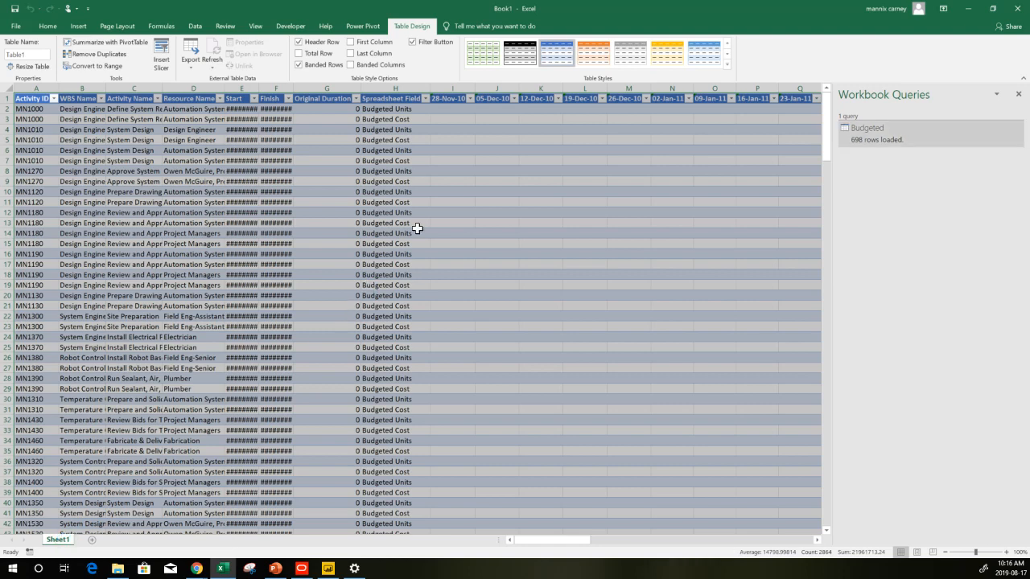
Reopen the Budgeted query to review its applied steps, then close and load it again
double_click(857, 127)
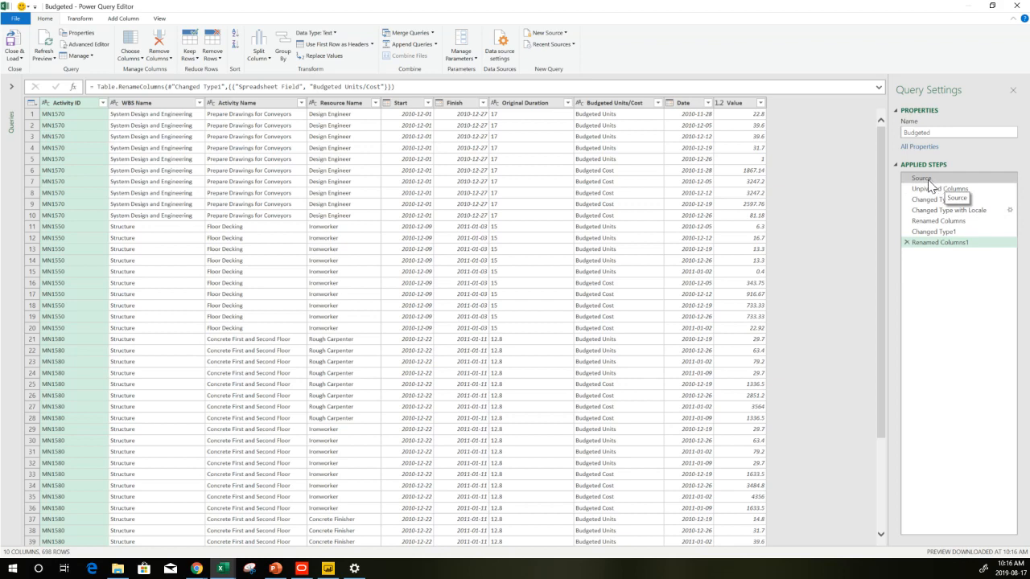
click(928, 182)
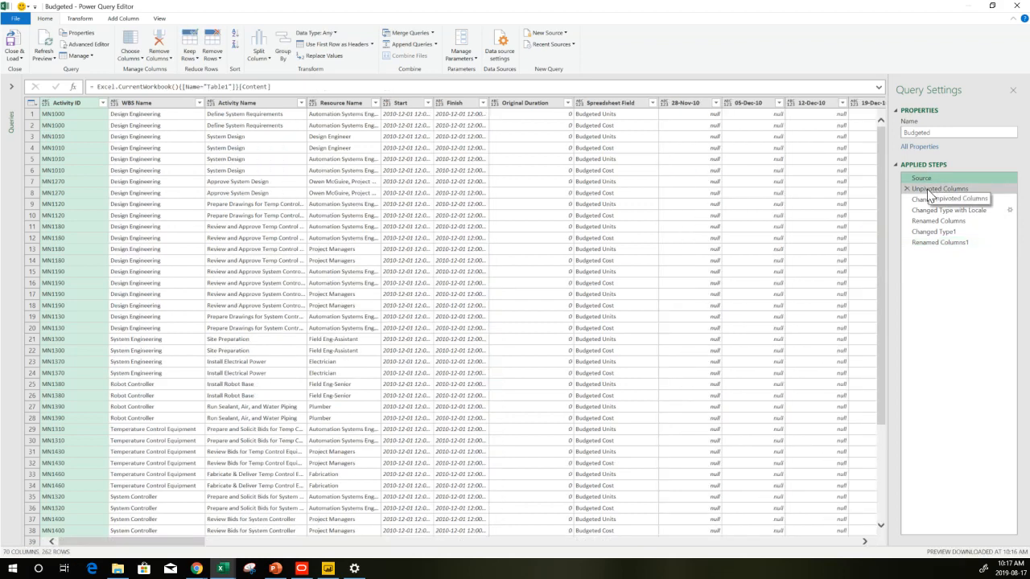
click(930, 243)
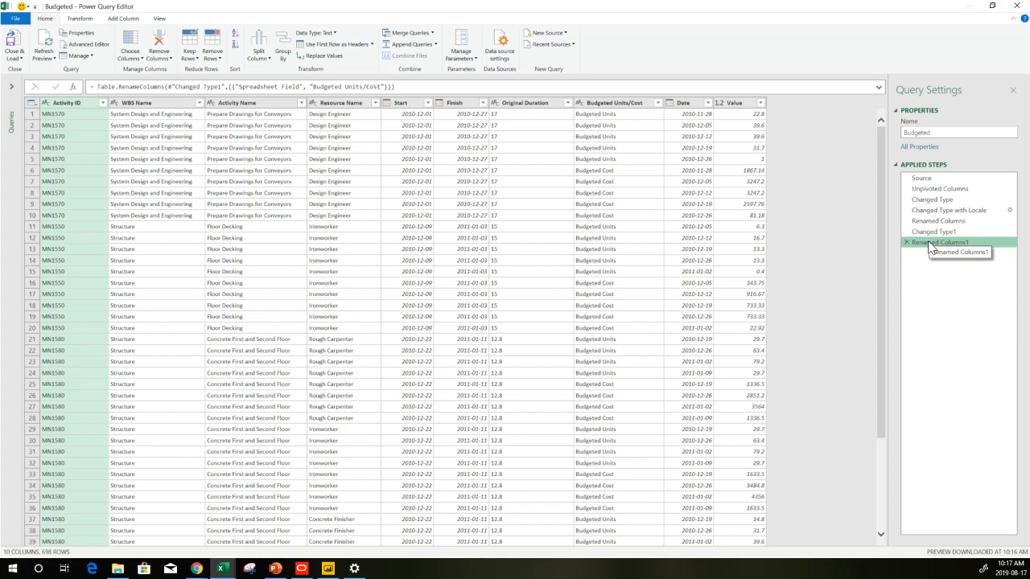
click(17, 58)
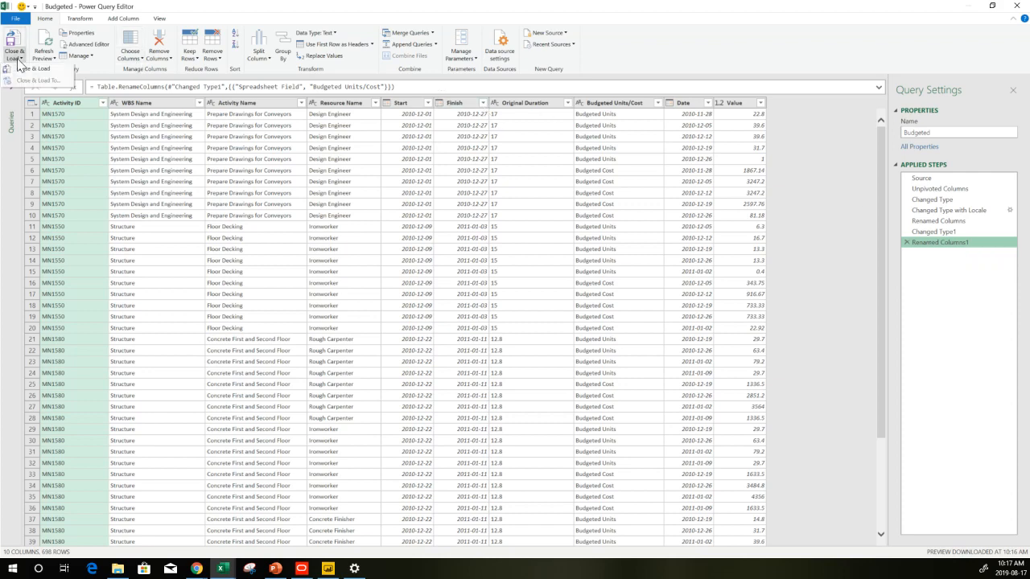
click(21, 71)
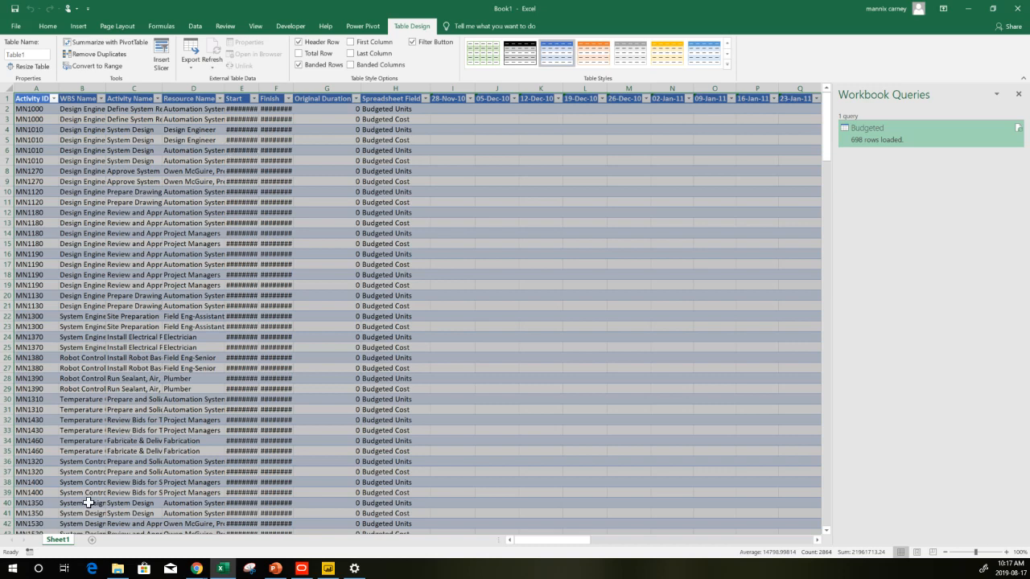
Rename the worksheet to Data
double_click(61, 544)
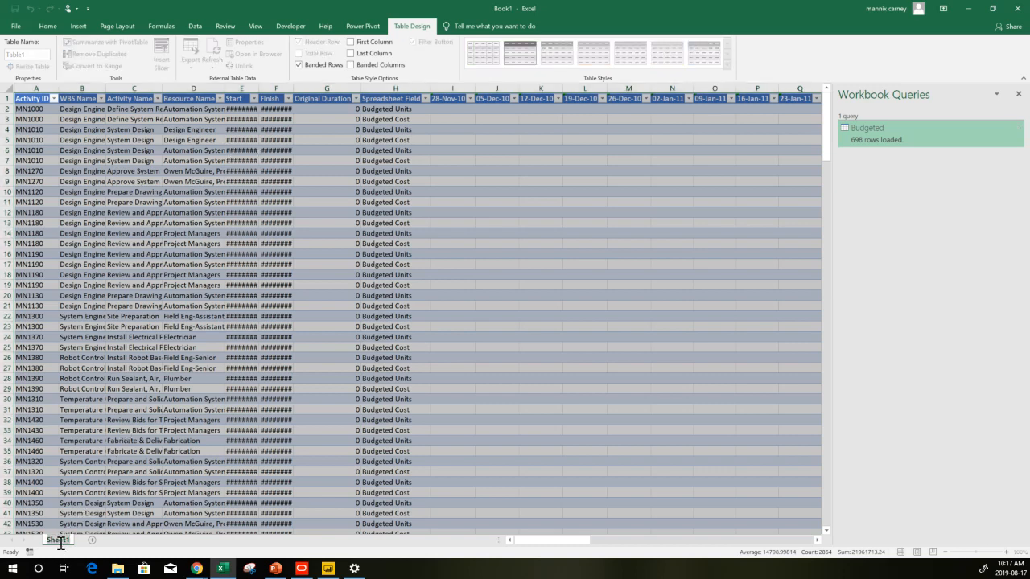
text(Data)
key(Return)
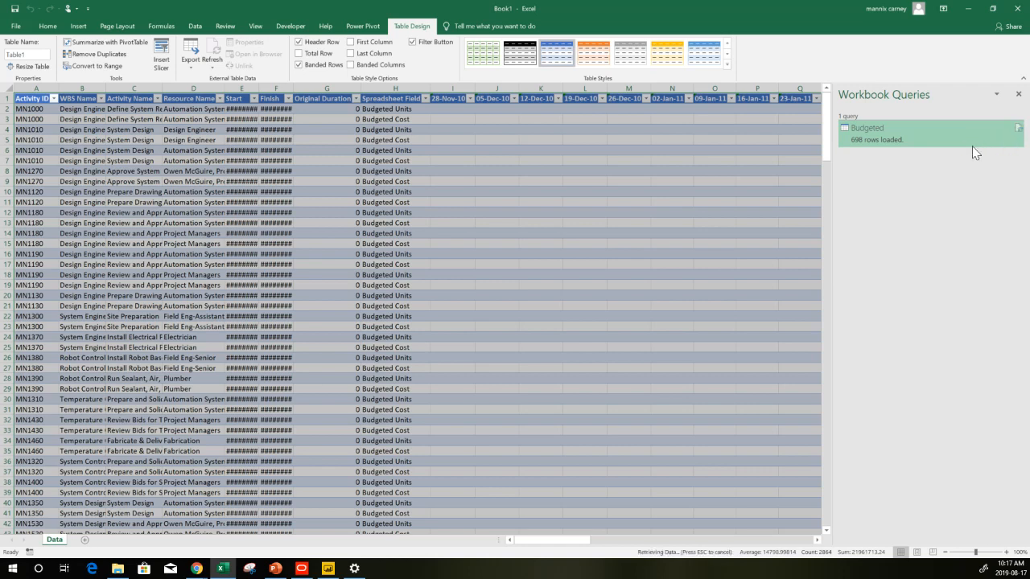
mouse_move(973, 152)
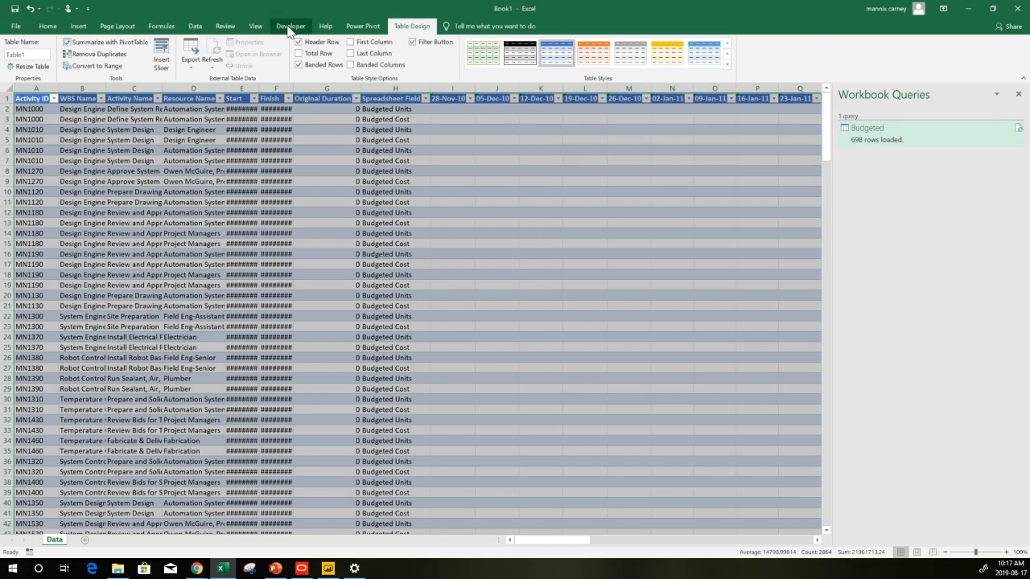
Open the Power Pivot data model and widen the Start and Date columns of the Budgeted table
click(196, 26)
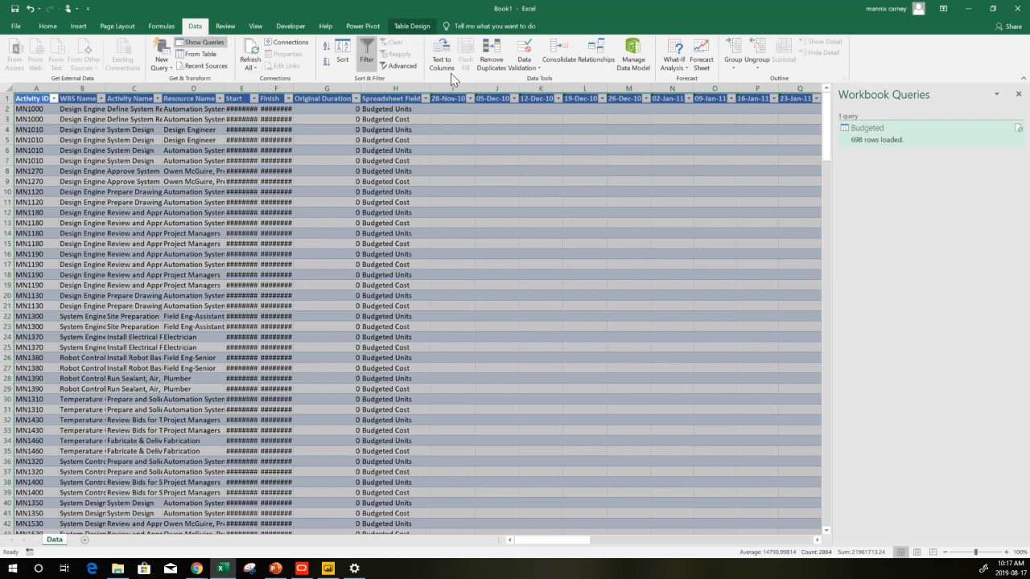
click(642, 66)
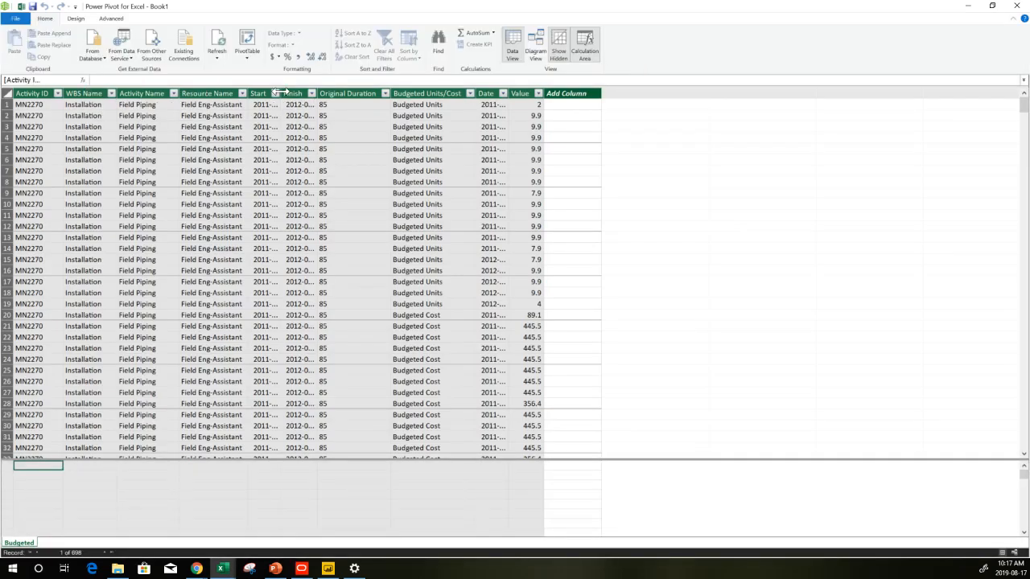
drag(282, 93, 335, 95)
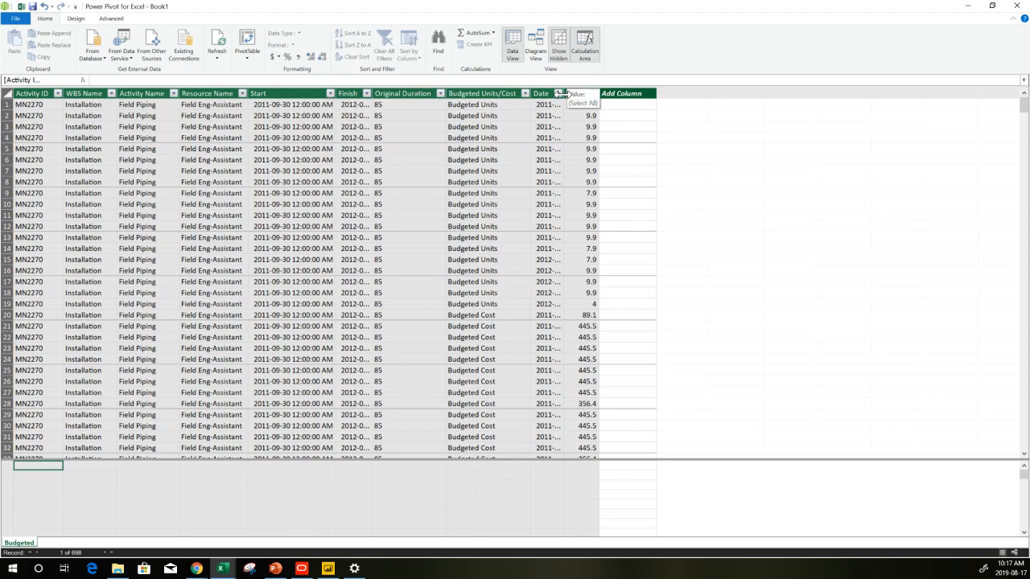
drag(562, 94, 614, 95)
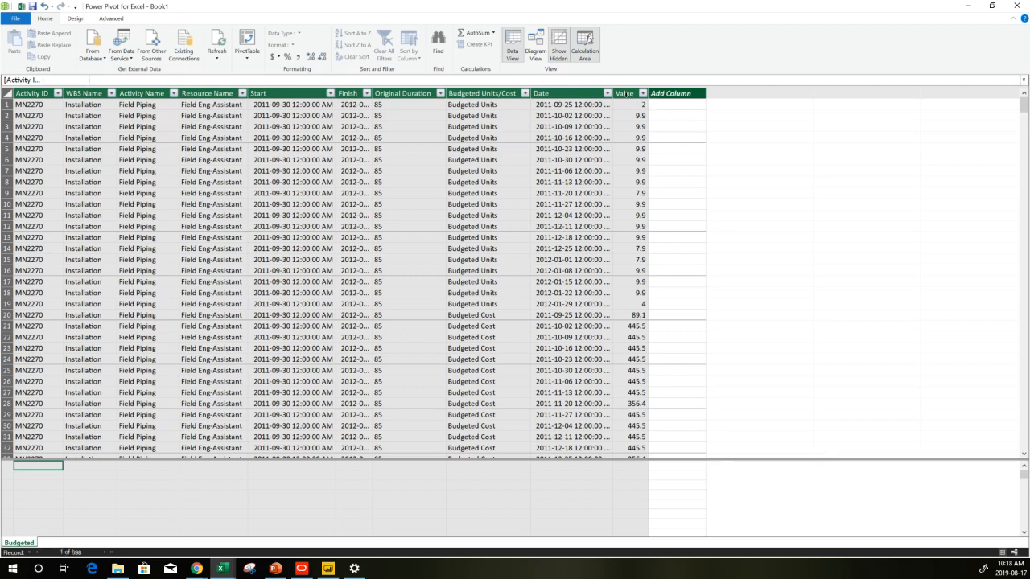
click(625, 94)
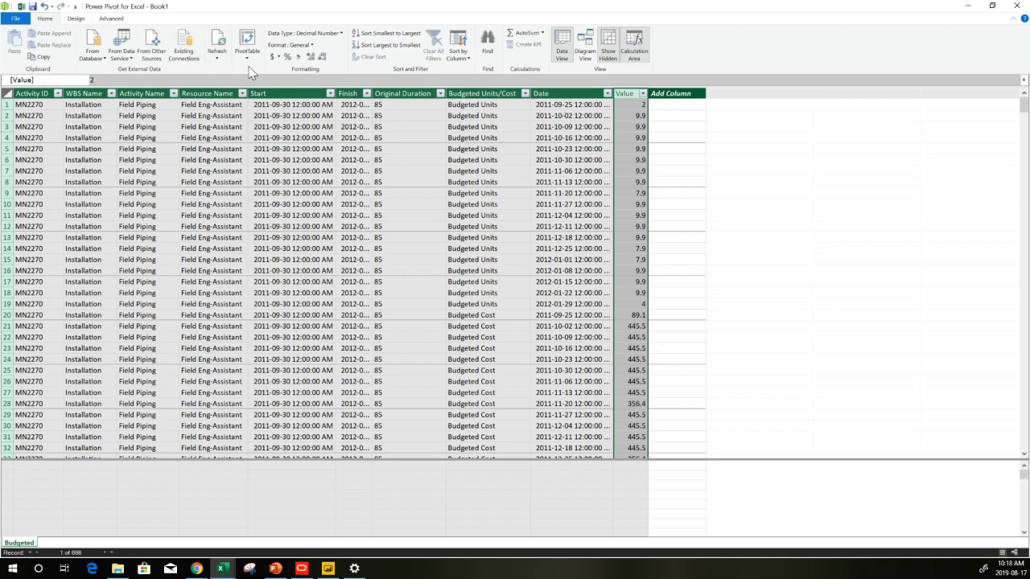
Create a new date table in the data model and widen its Date column
click(108, 19)
click(76, 18)
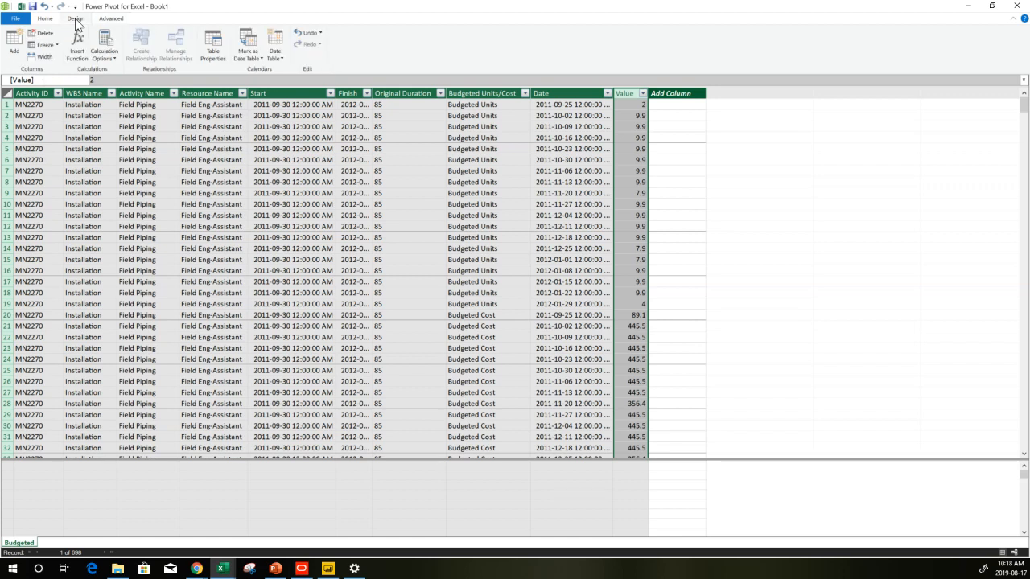
click(277, 59)
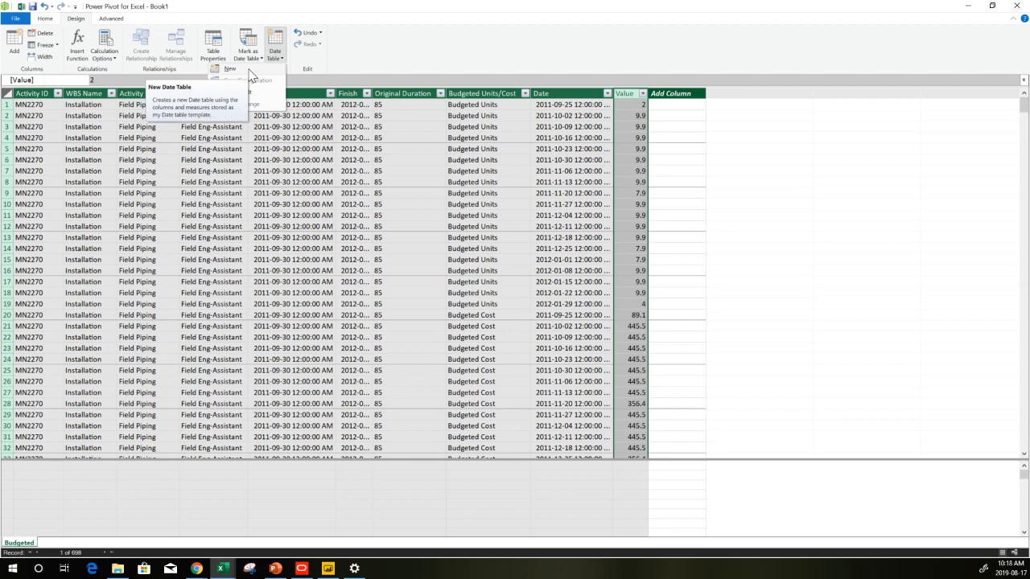
click(250, 71)
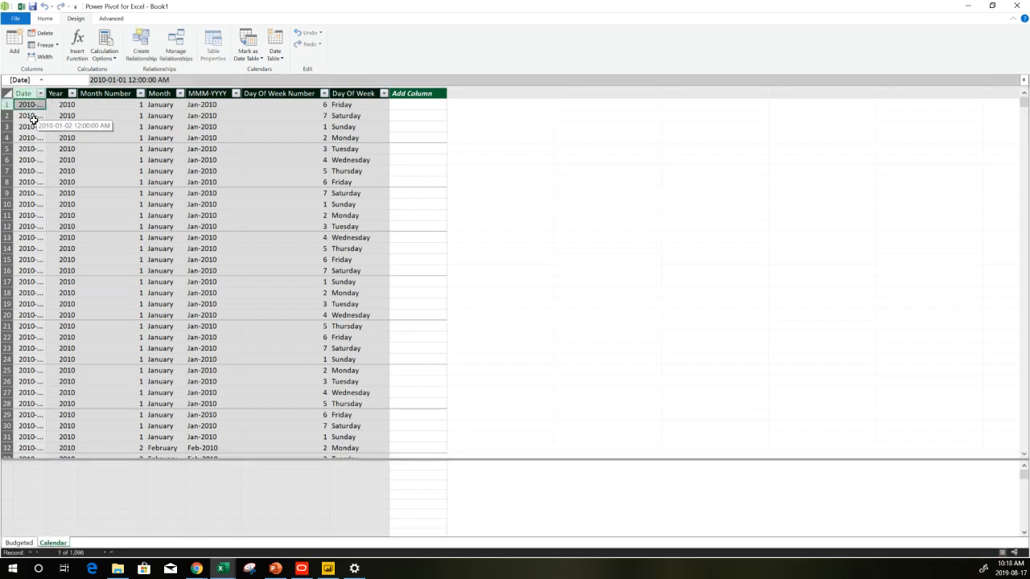
click(33, 120)
click(31, 128)
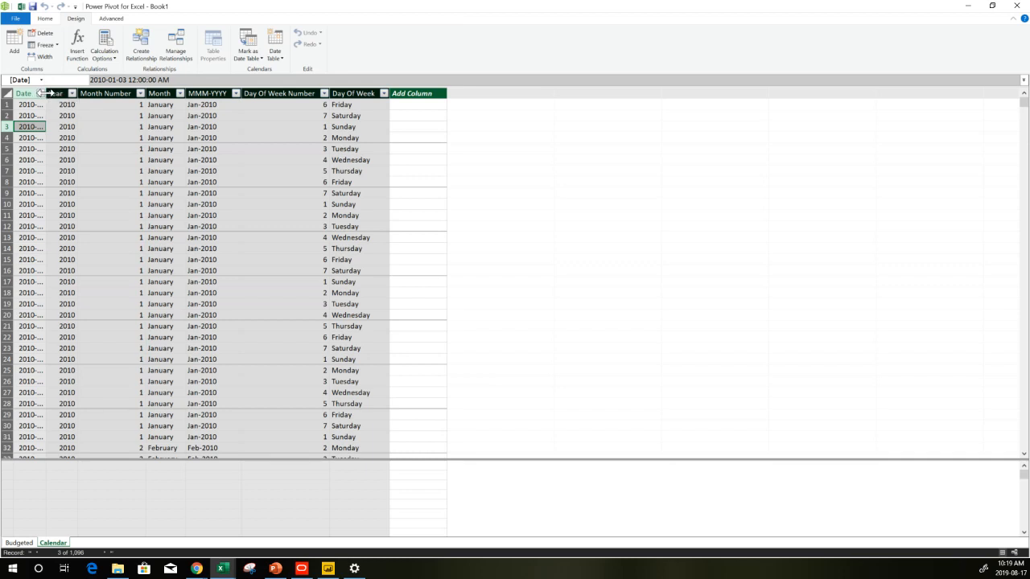
drag(46, 93, 109, 93)
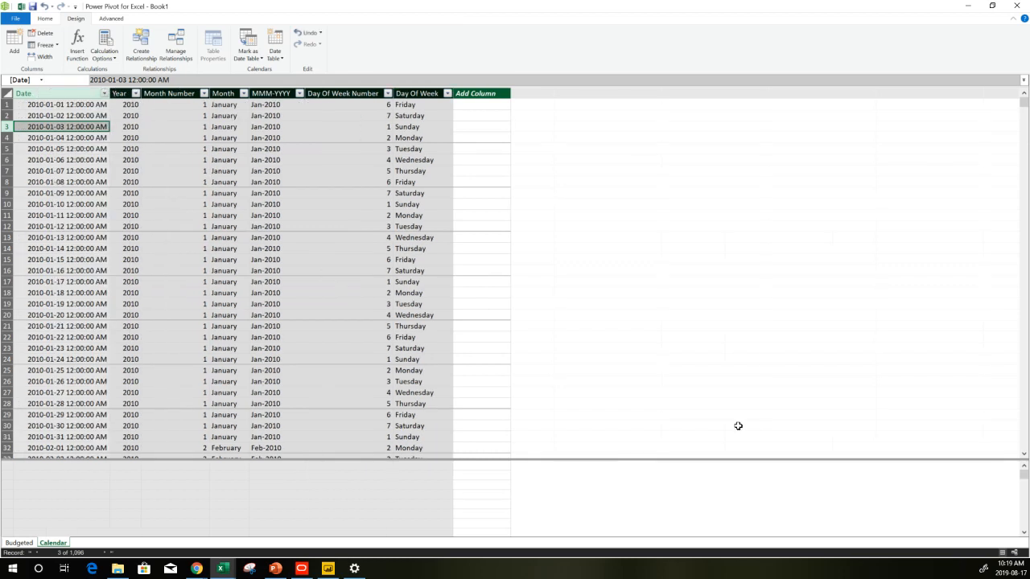
In diagram view, relate the Calendar table's Date field to the Budgeted table's Date field
click(1015, 560)
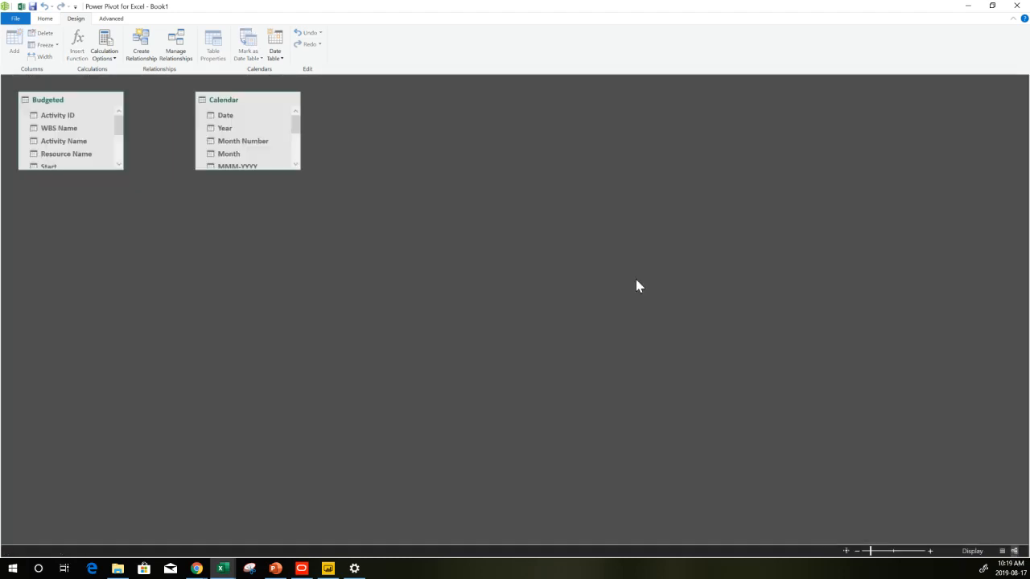
drag(295, 169, 375, 290)
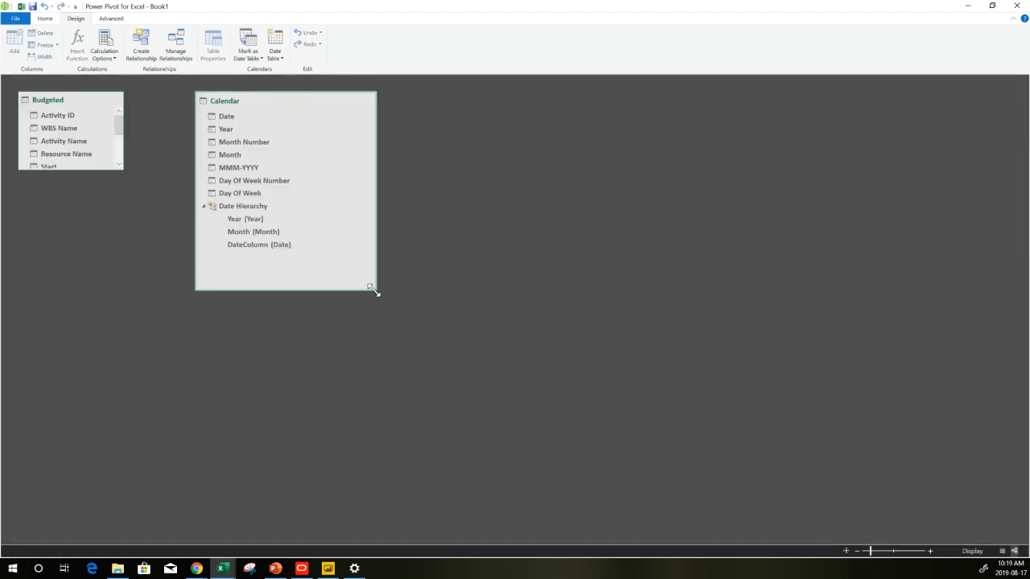
click(110, 169)
drag(110, 170, 100, 296)
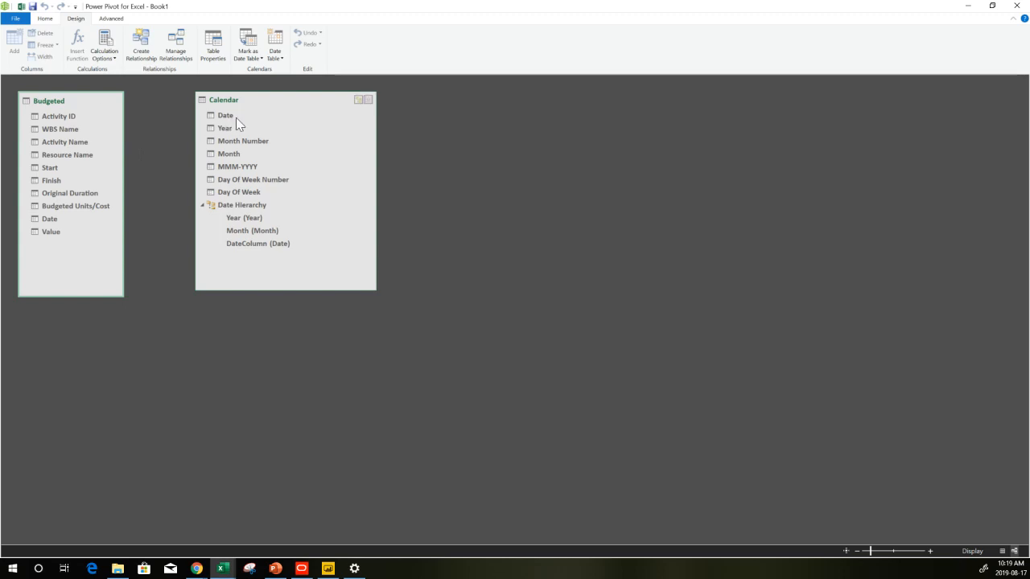
drag(225, 117, 69, 218)
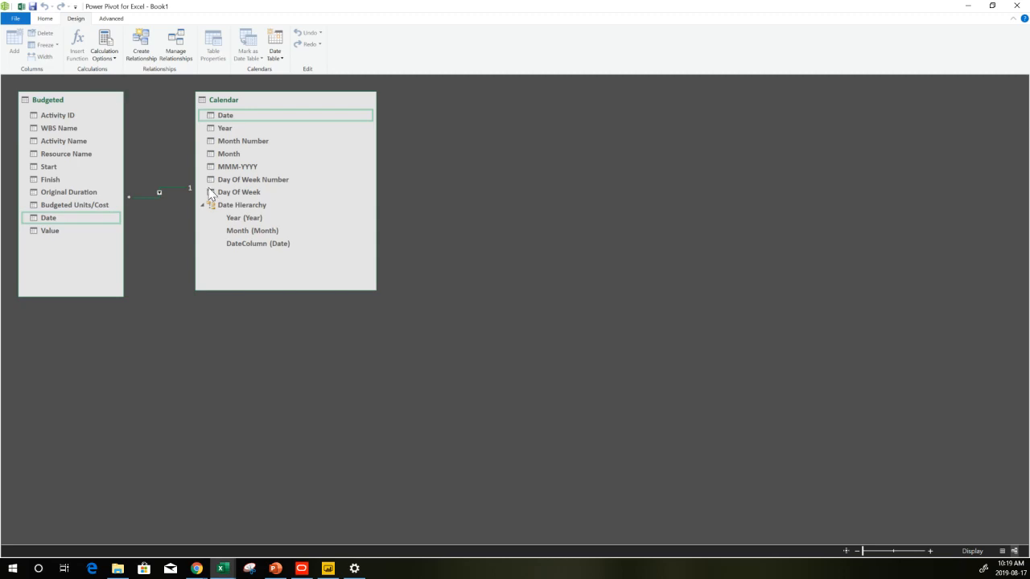
Return to the Budgeted table's data and widen its Activity Name column
click(1007, 552)
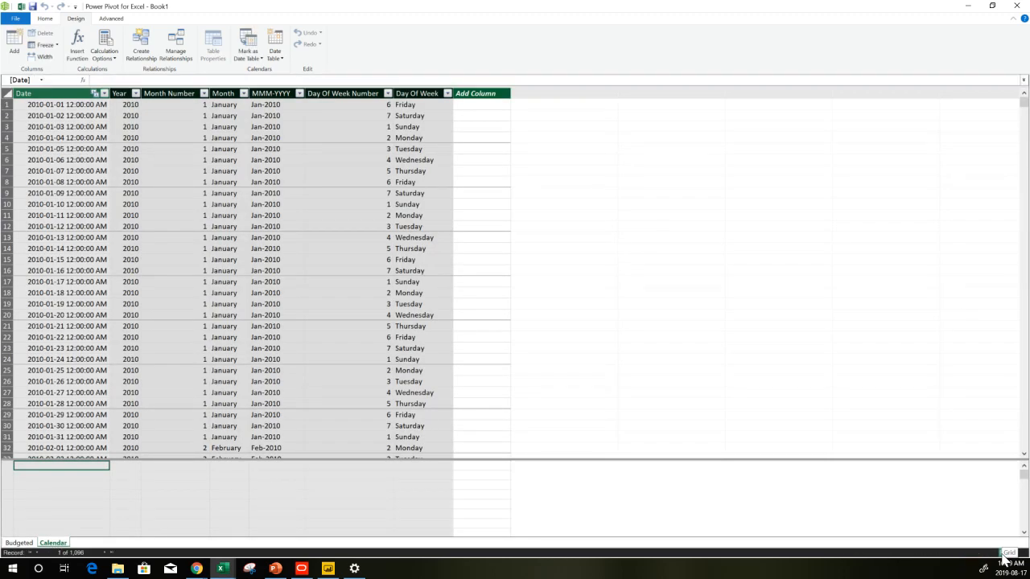
click(180, 478)
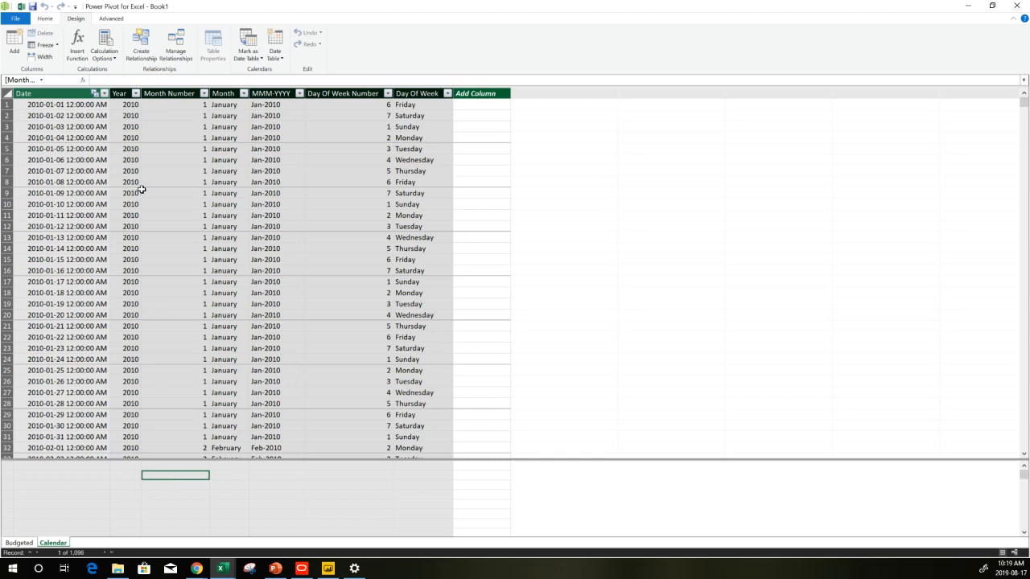
click(103, 80)
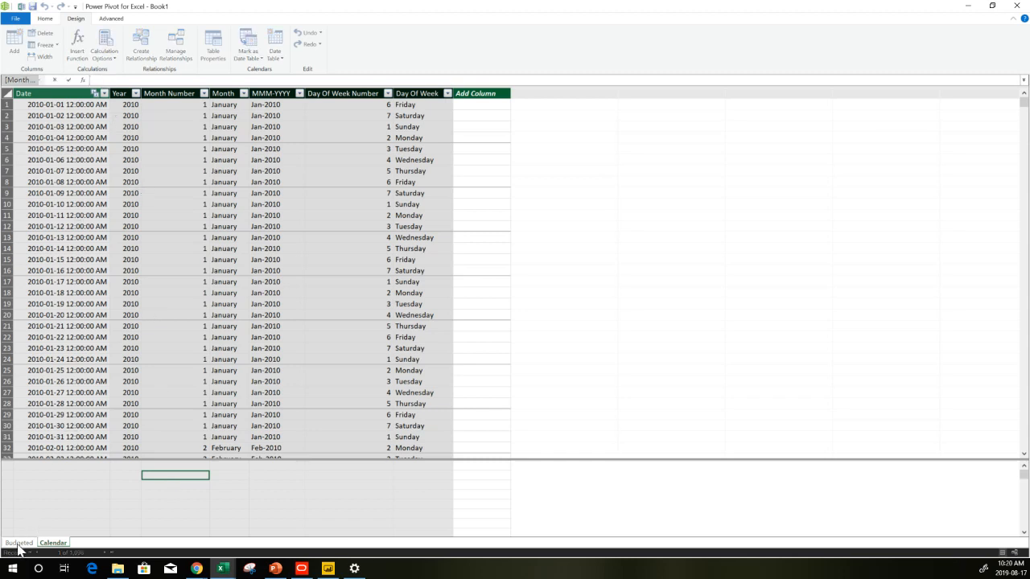
click(58, 533)
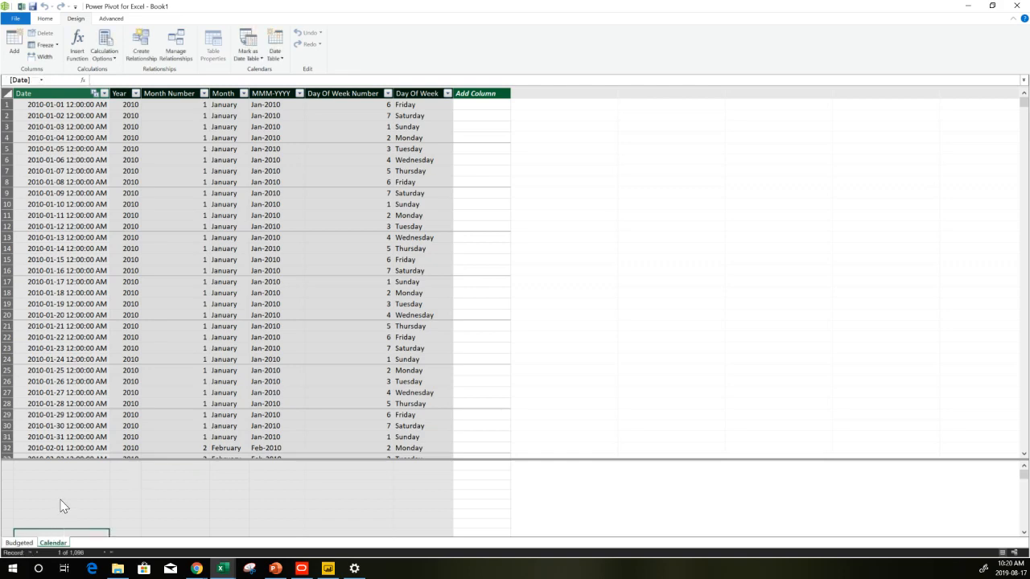
click(19, 543)
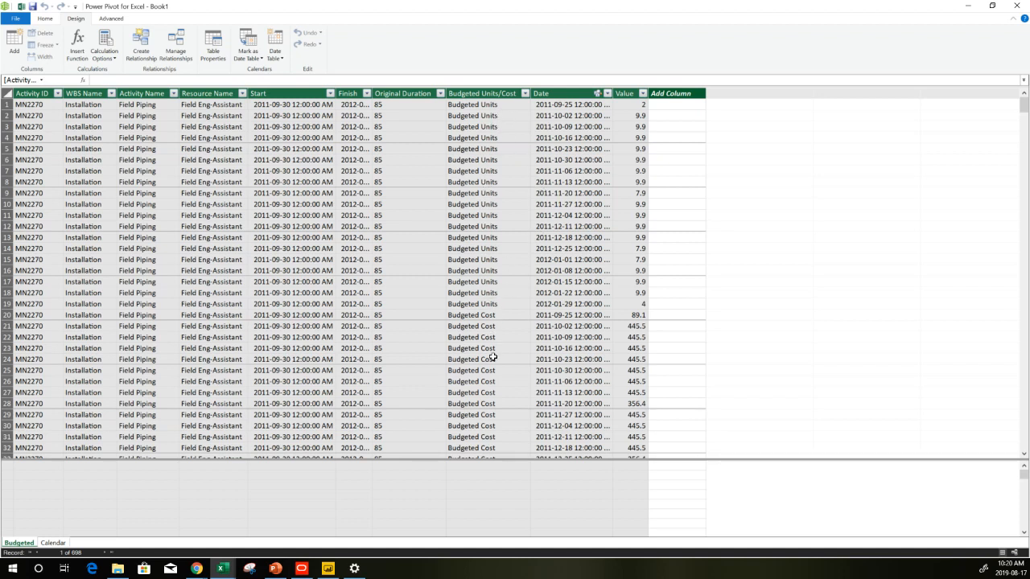
click(150, 496)
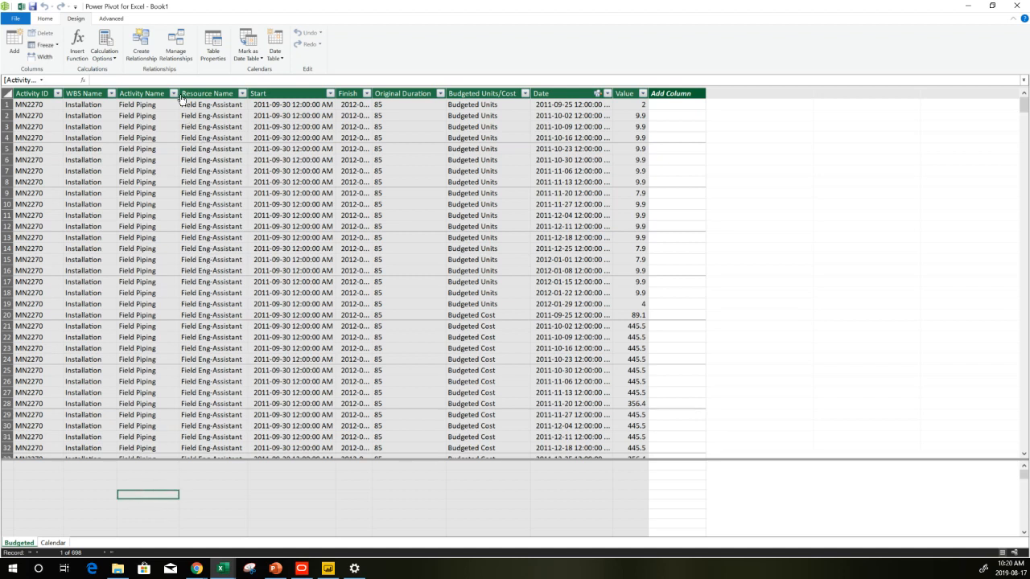
drag(179, 95, 227, 96)
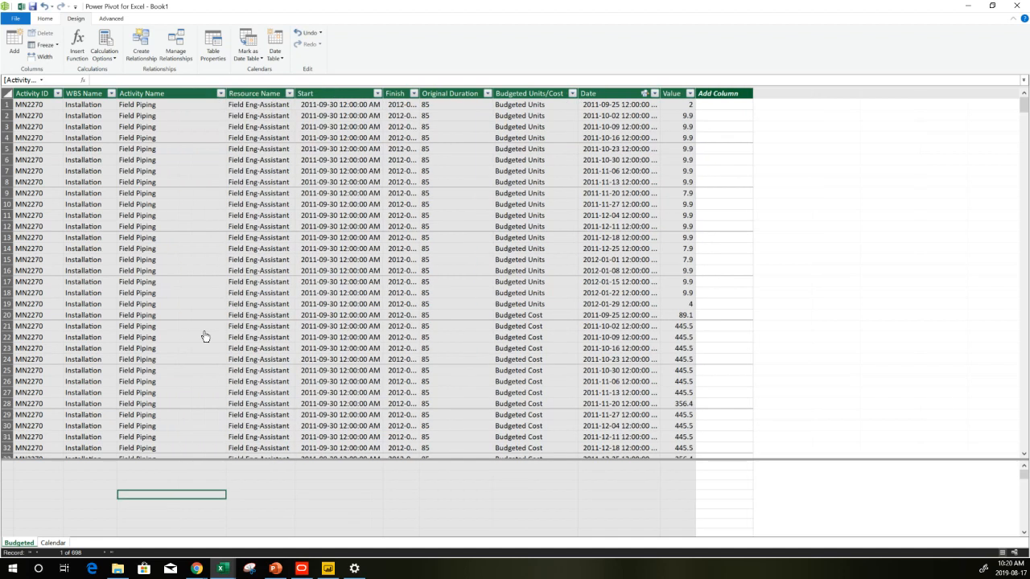
click(121, 81)
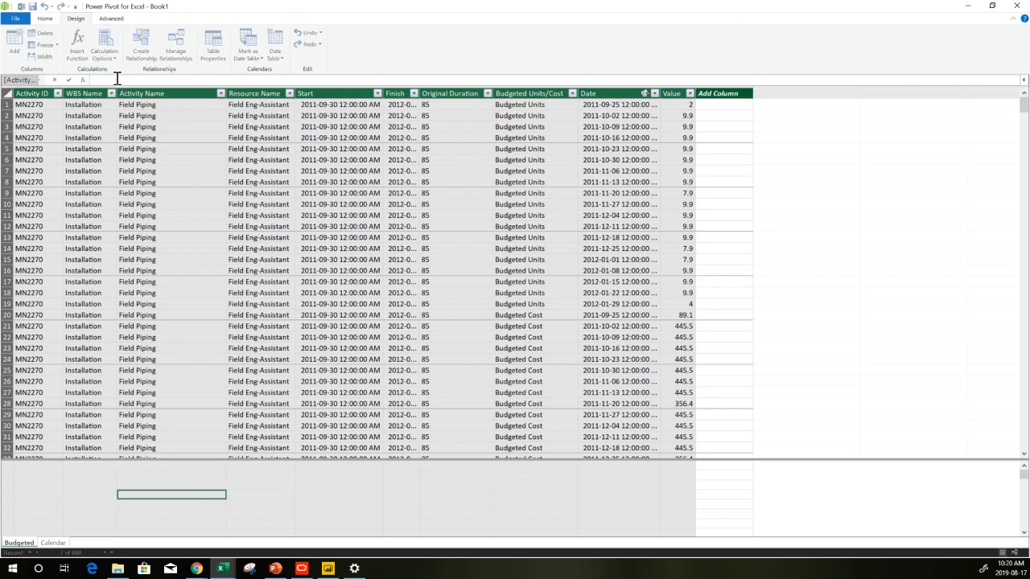
Create a Budgeted Units measure: CALCULATE(SUM(Budgeted[Value]), Budgeted[Budgeted Units/Cost]="Budgeted Units")
text(Budgeted Units:=)
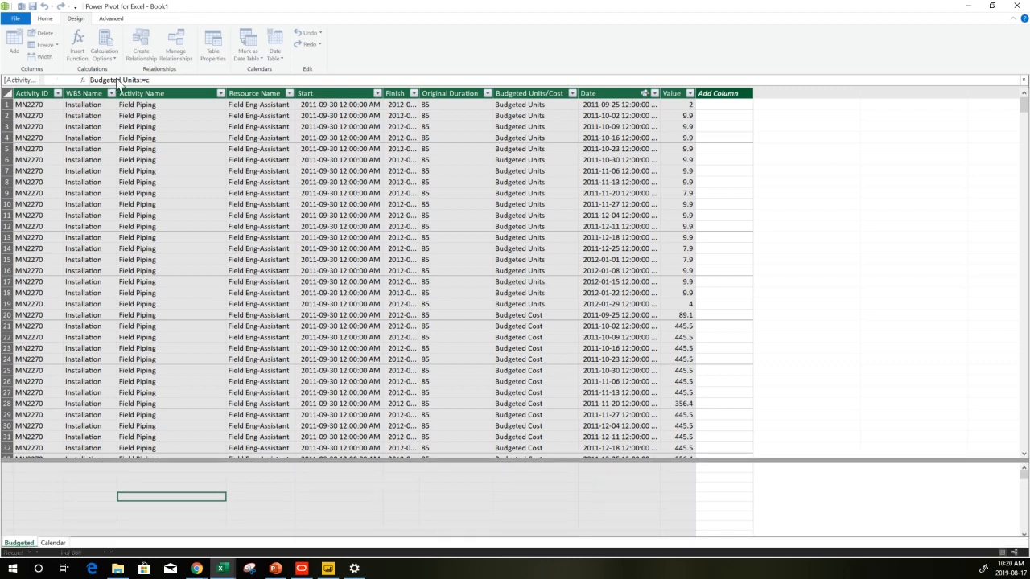
text(CALCULATE()
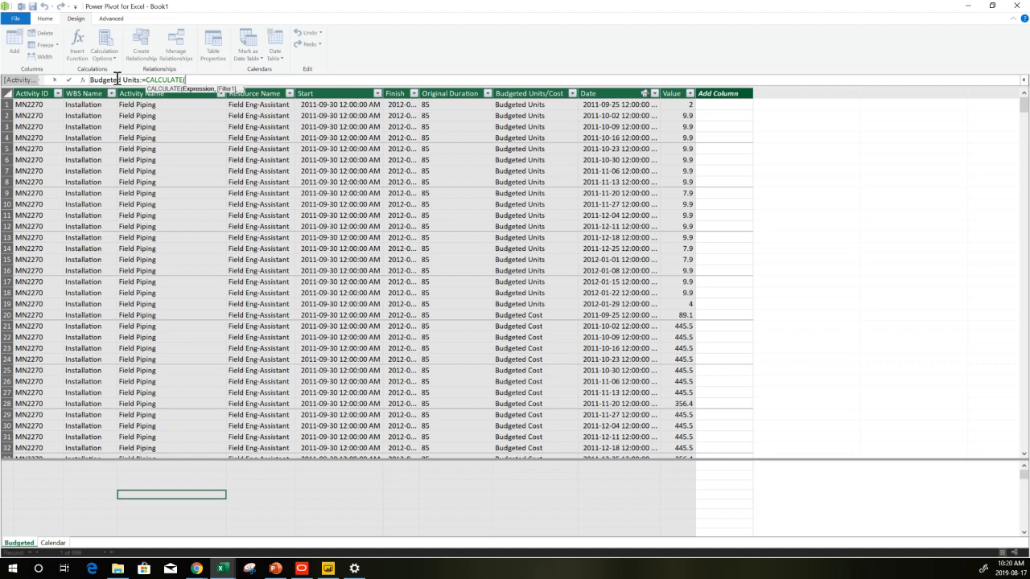
text(Sum)
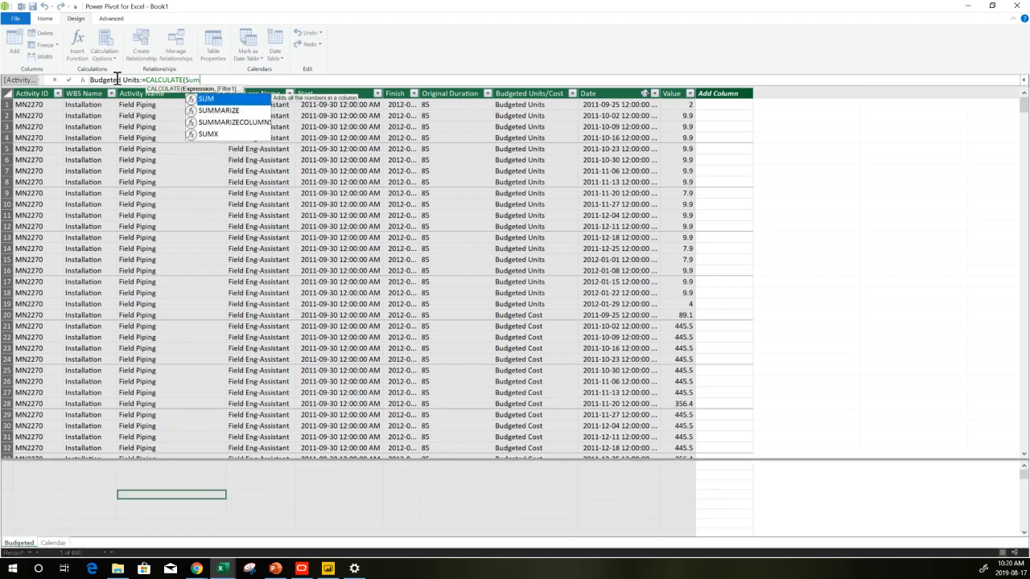
key(Tab)
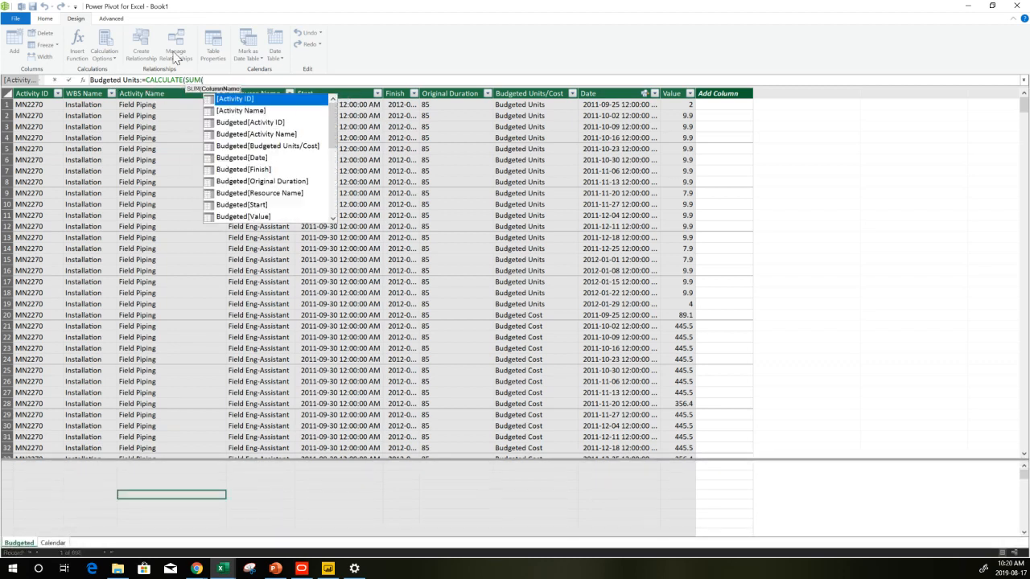
click(676, 93)
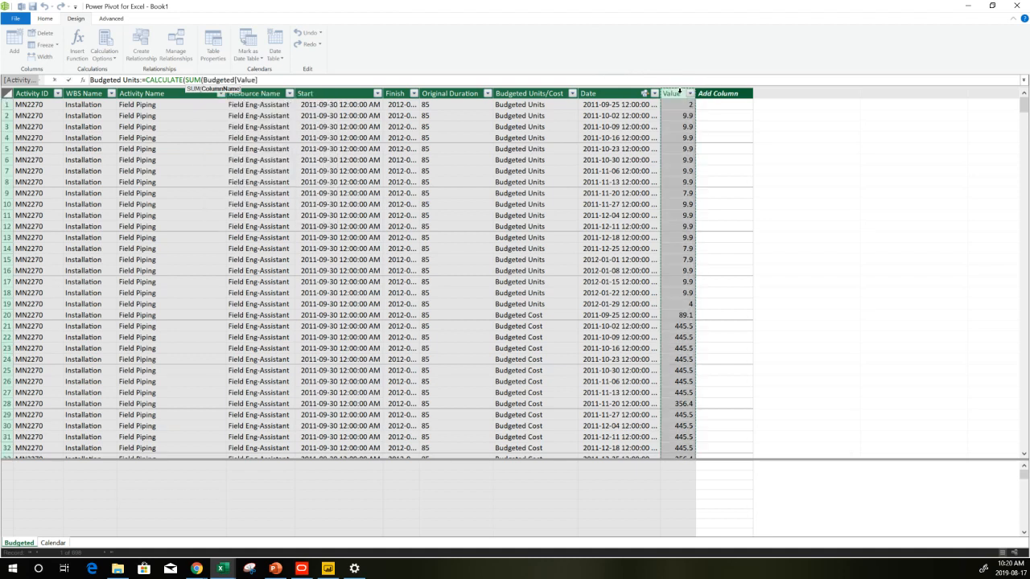
text())
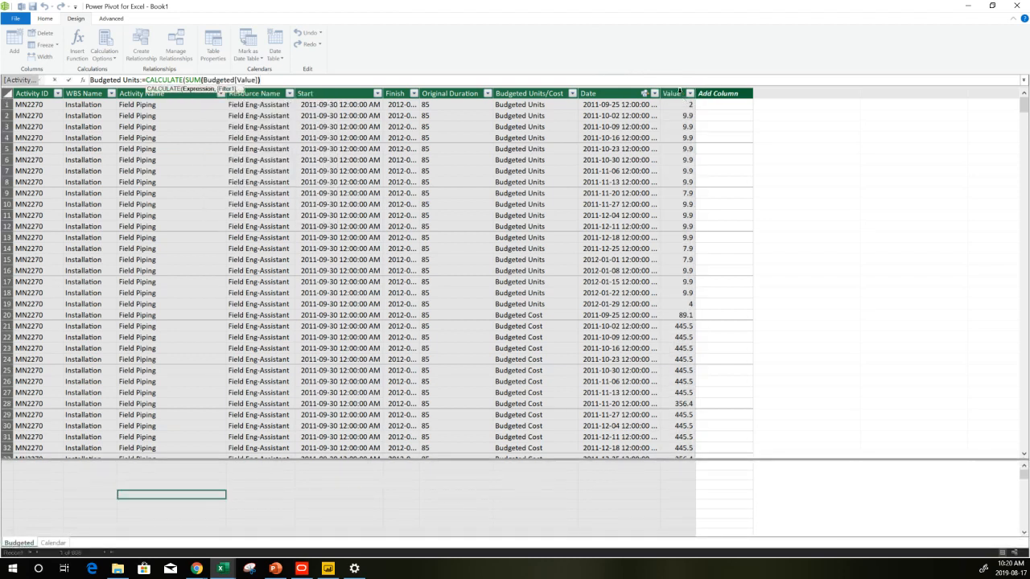
text(,)
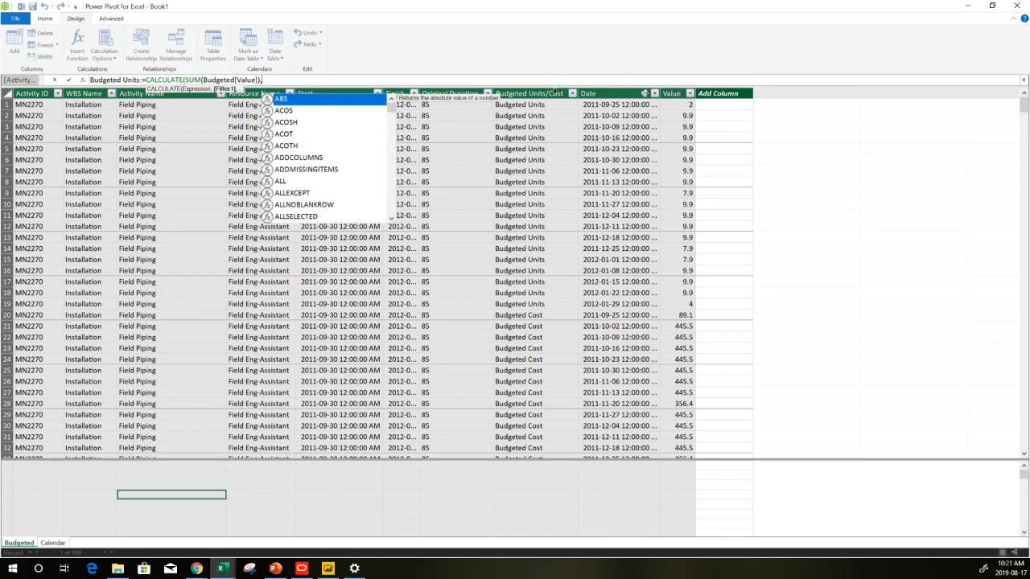
click(554, 93)
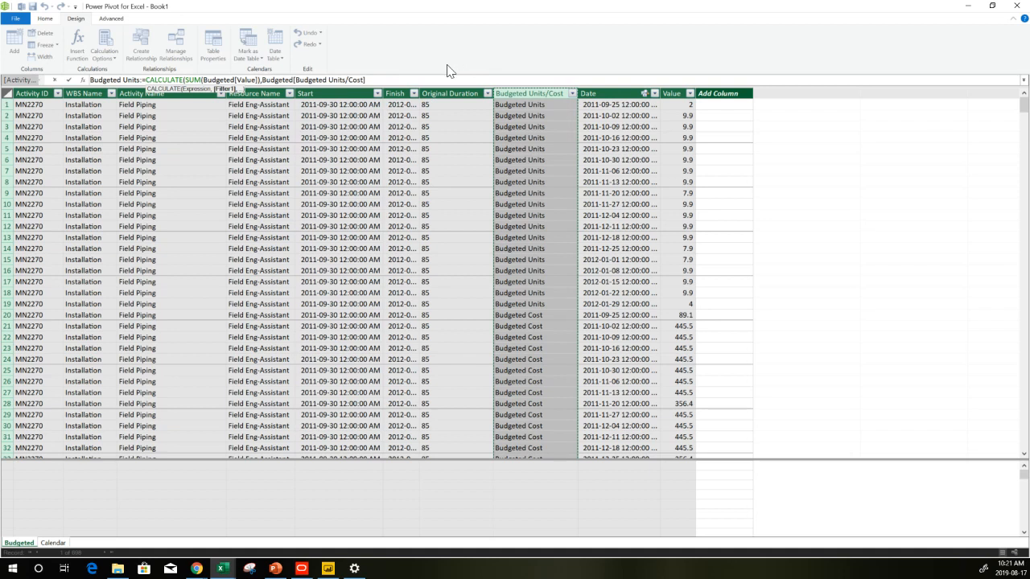
text(="")
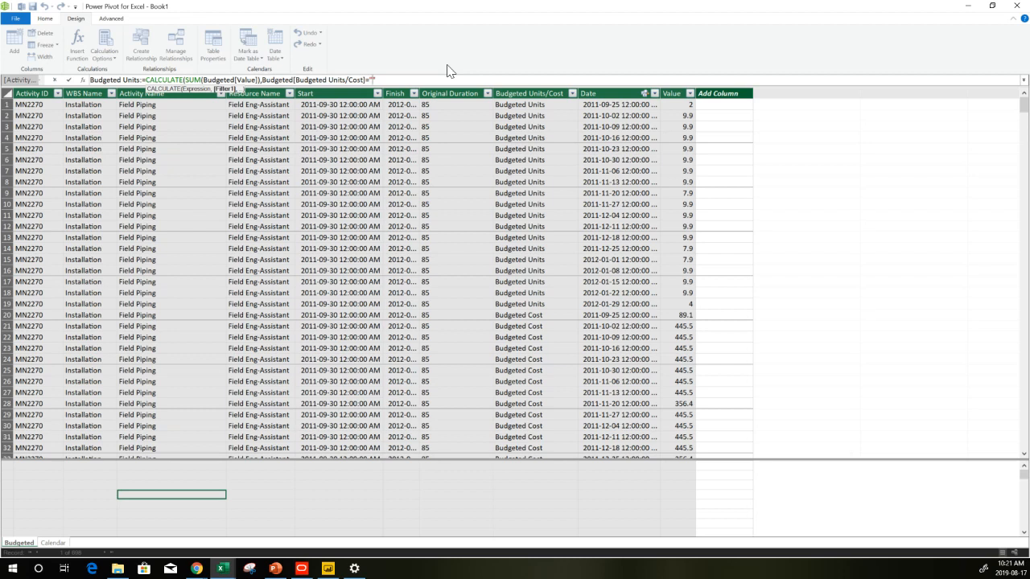
text(Bud)
text(geted Units)
text())
key(Return)
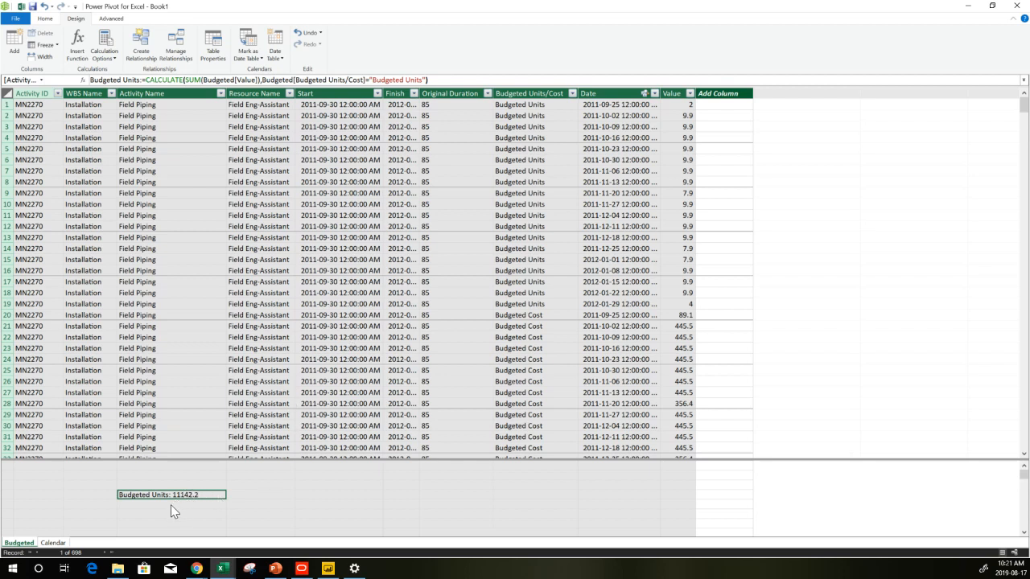
Copy the measure formula into the next cell and change its name and filter value to Budgeted Cost
drag(431, 80, 36, 40)
key(ctrl+c)
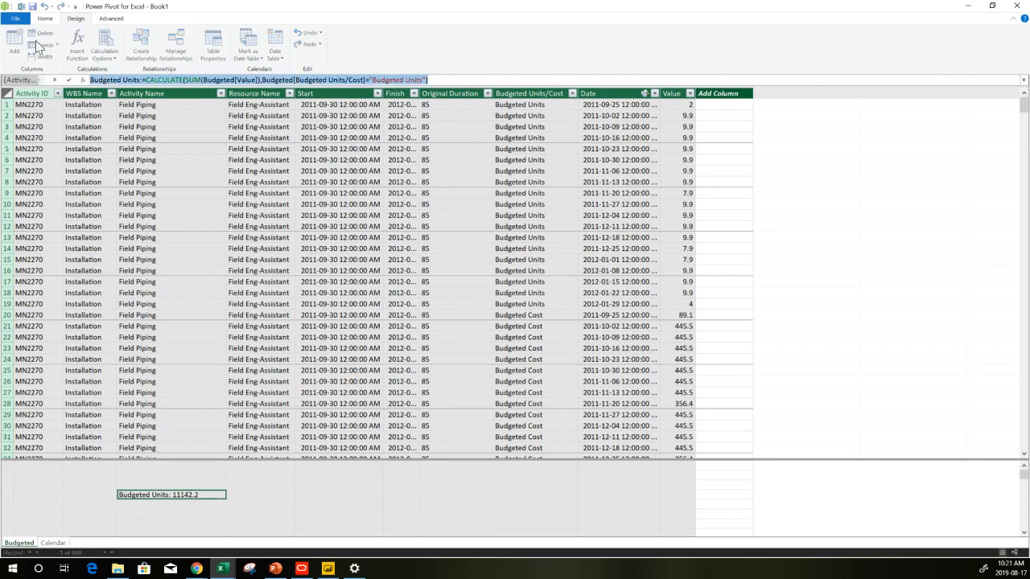
click(167, 505)
click(155, 80)
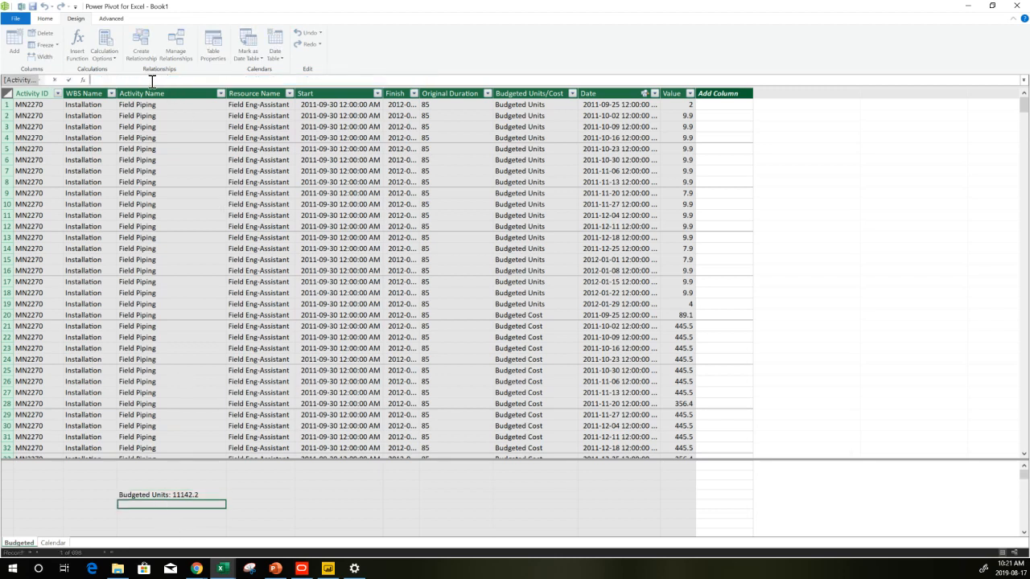
key(ctrl+v)
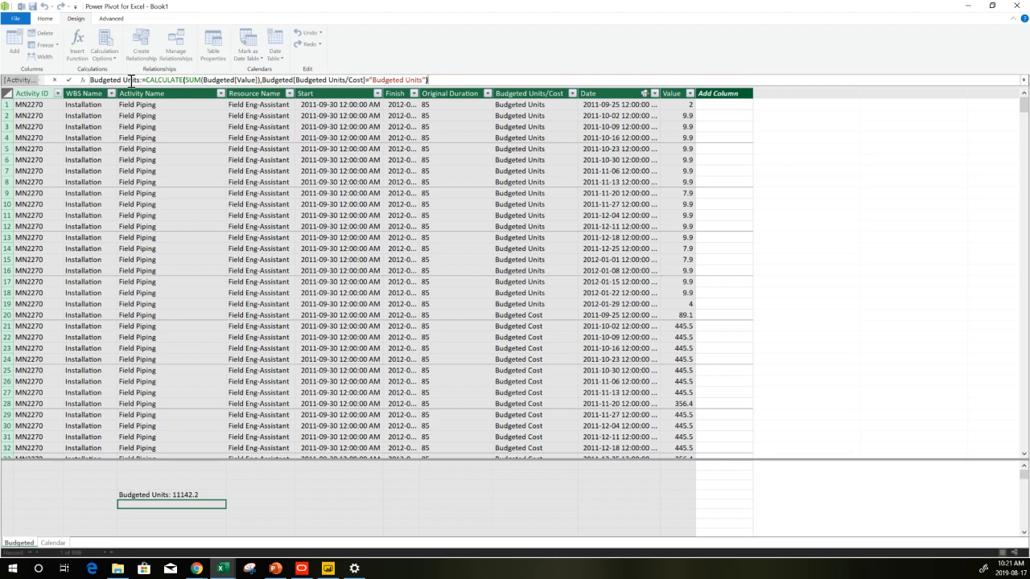
double_click(131, 82)
text(Cost)
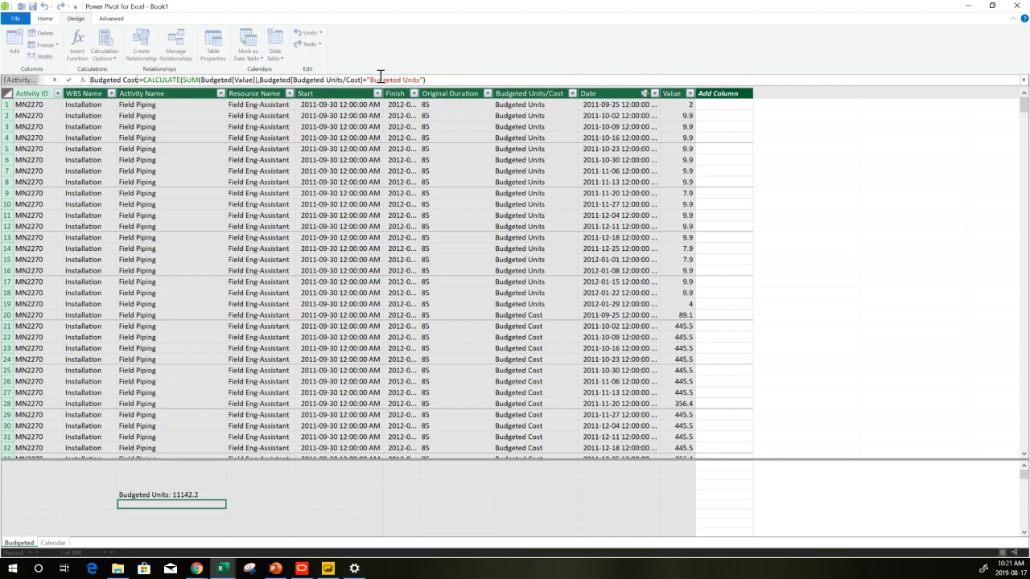
double_click(413, 79)
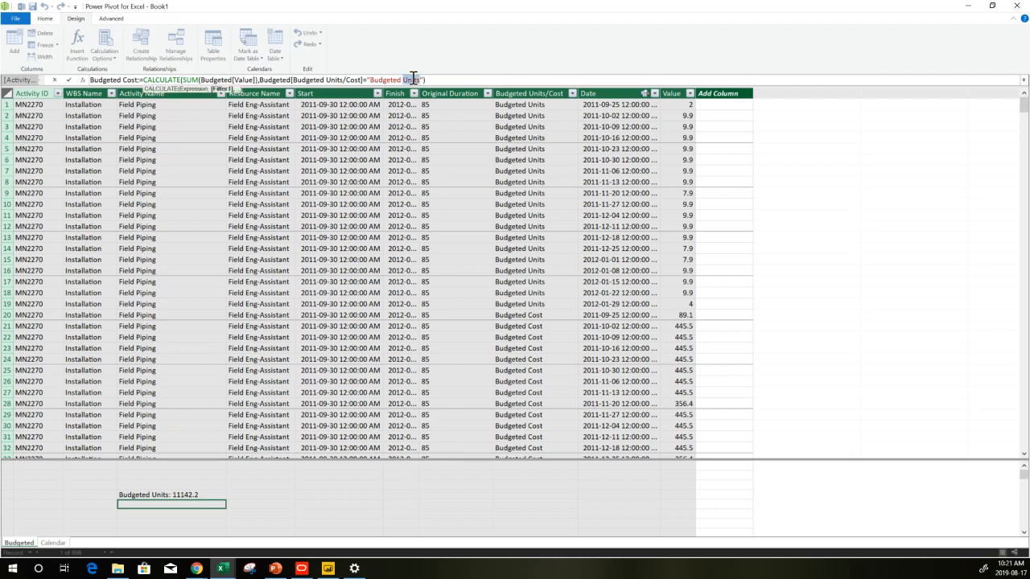
text(Cost)
click(438, 82)
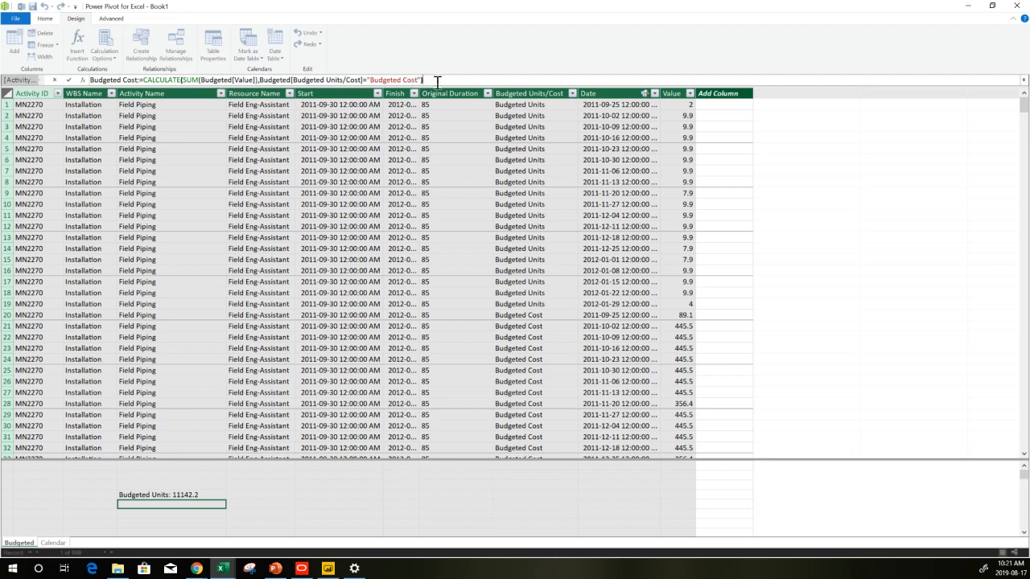
key(Return)
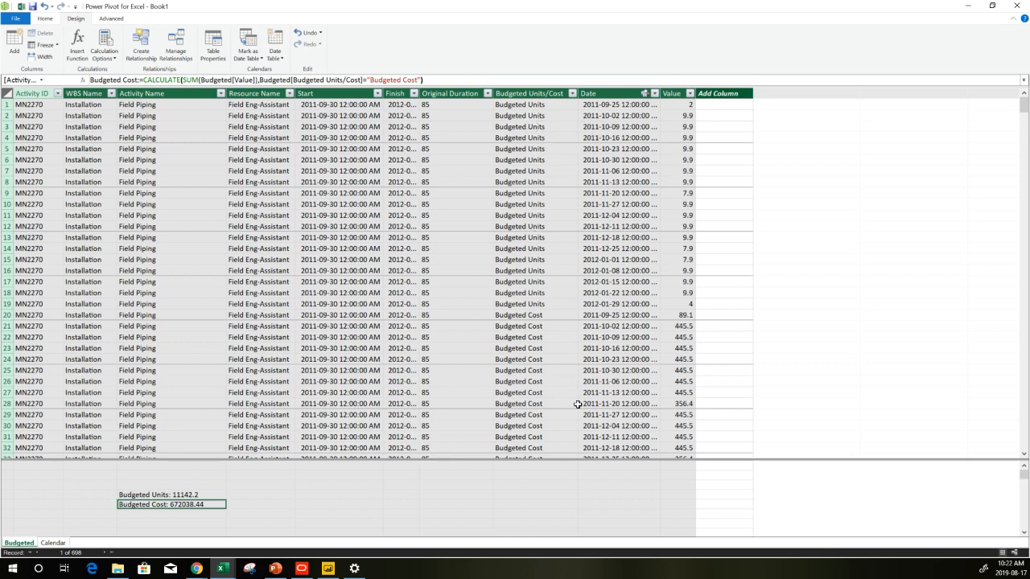
Review the Budgeted Units and Budgeted Cost measures, then close the Power Pivot window
click(305, 486)
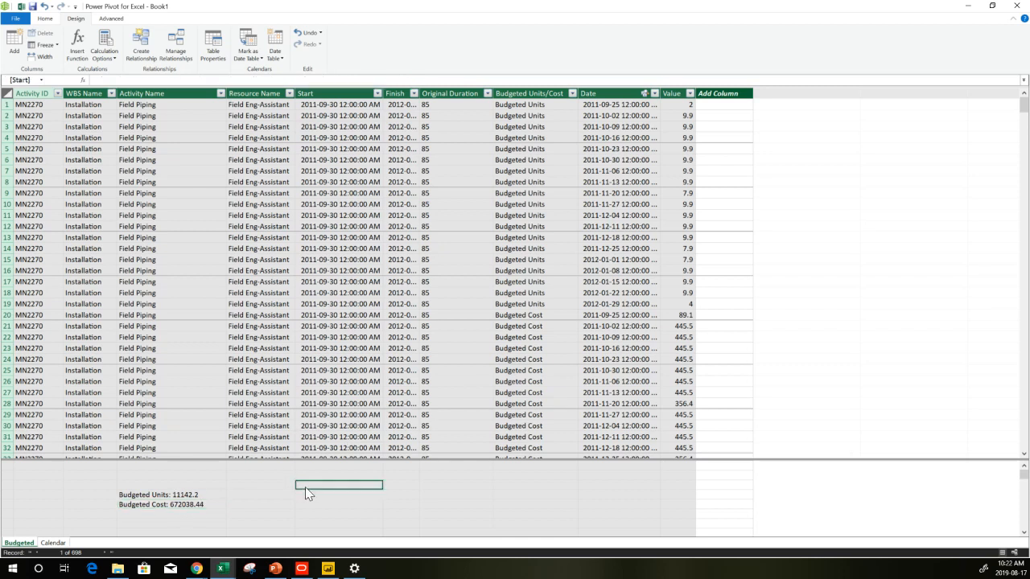
click(182, 495)
click(173, 505)
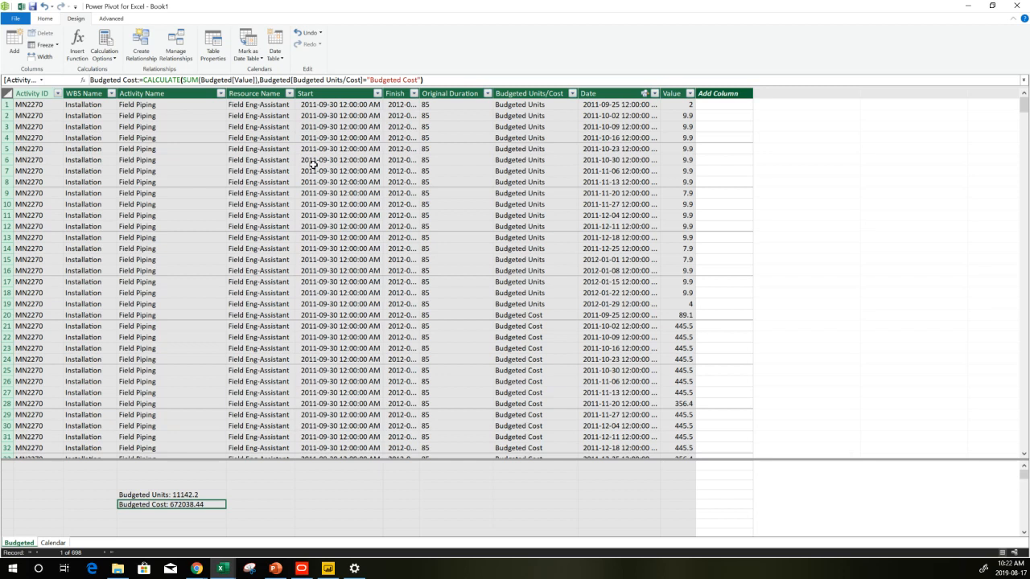
click(1018, 6)
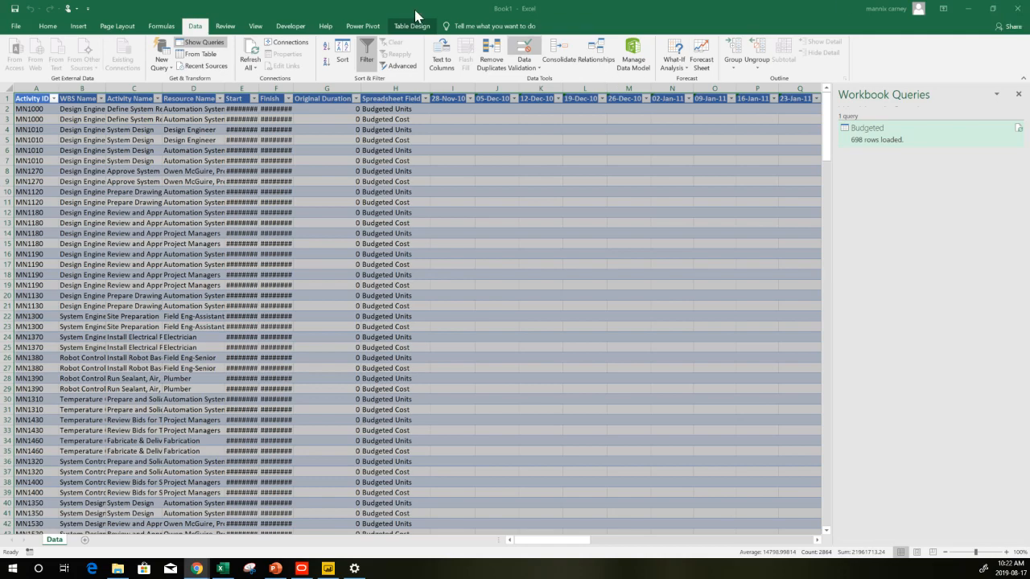
Save the workbook in the P6 Example folder as P6 Example4.xlsx
click(15, 29)
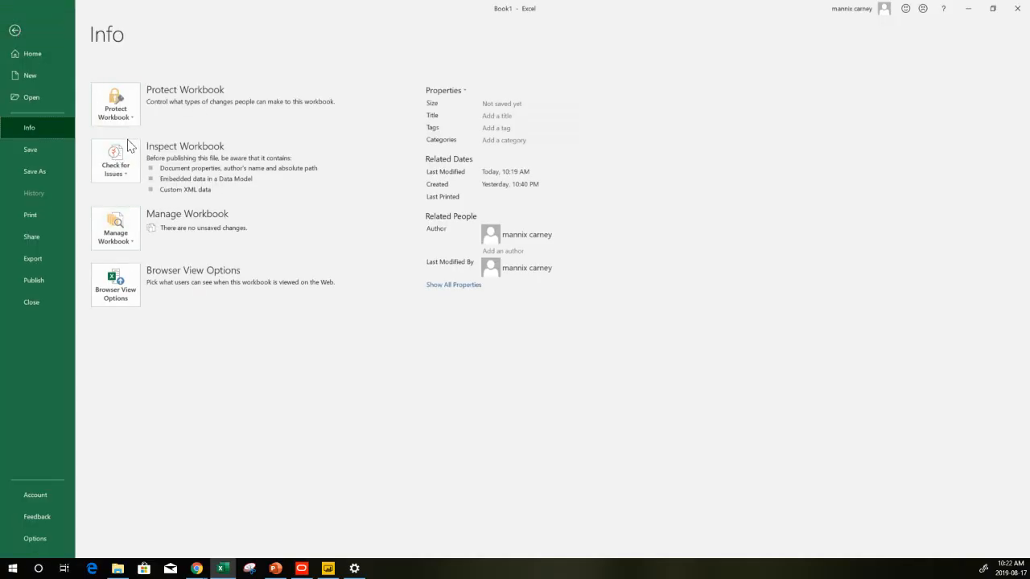
click(43, 172)
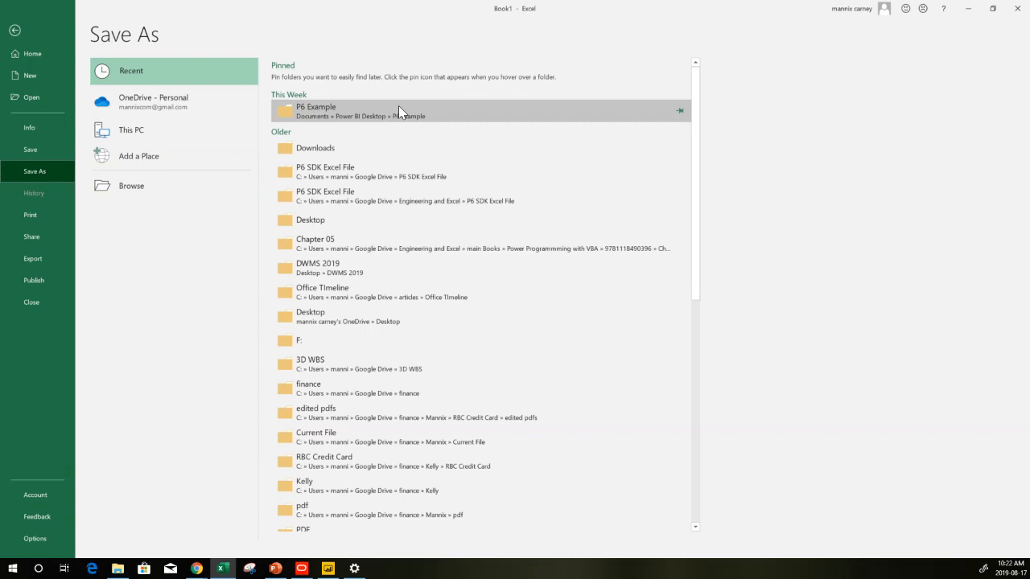
click(398, 106)
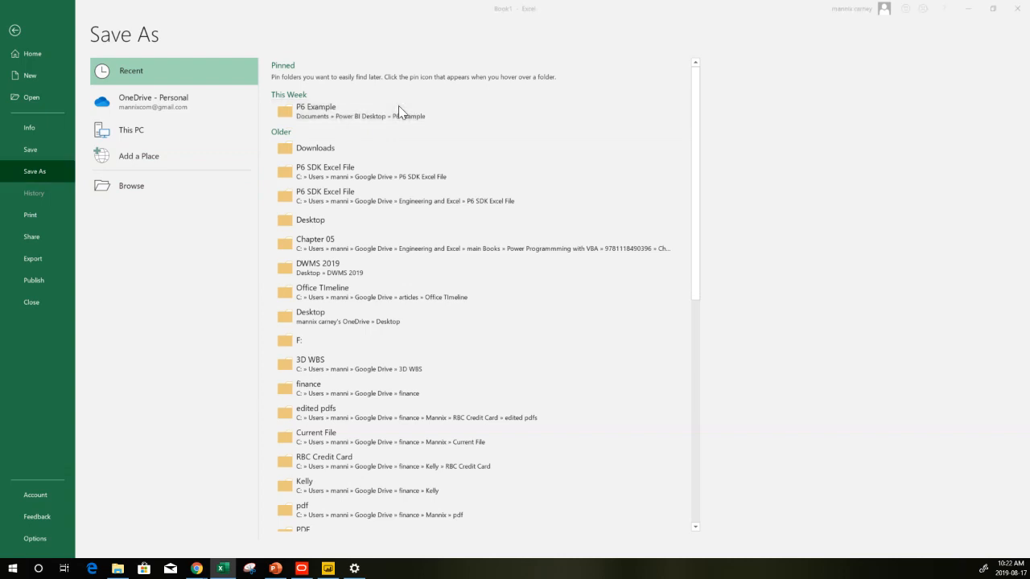
click(157, 99)
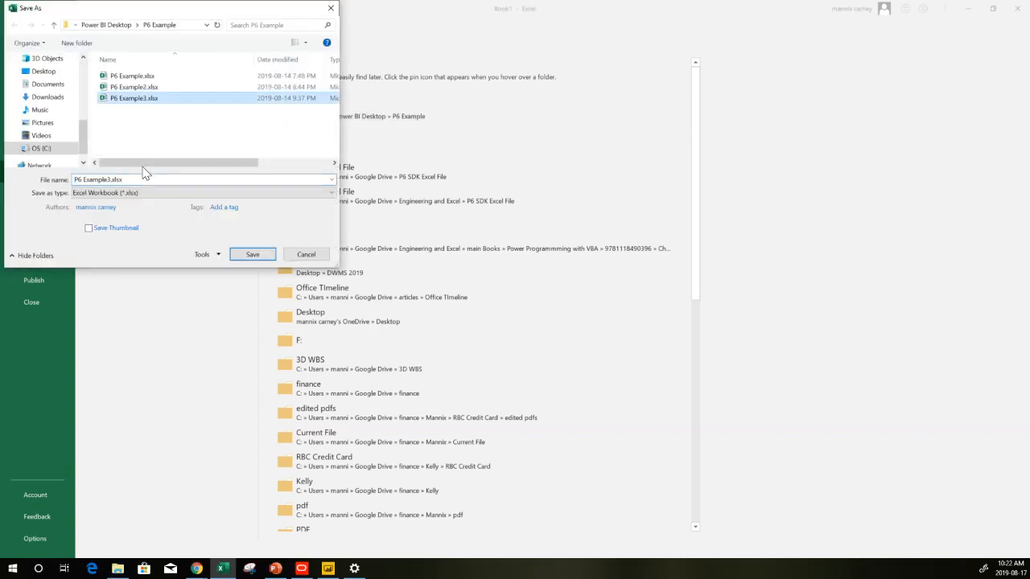
click(111, 180)
key(BackSpace)
click(110, 180)
click(109, 179)
key(BackSpace)
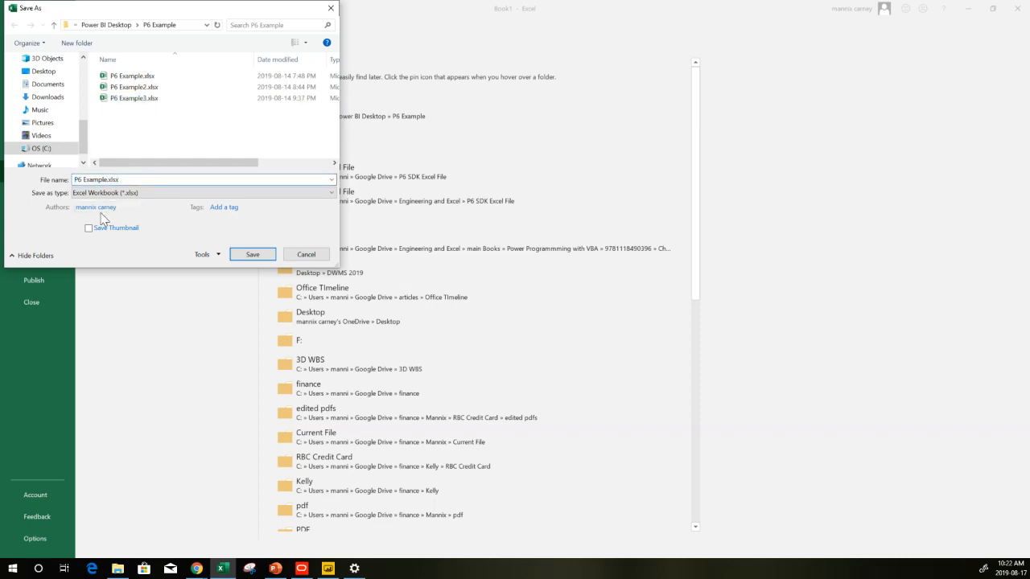
click(244, 257)
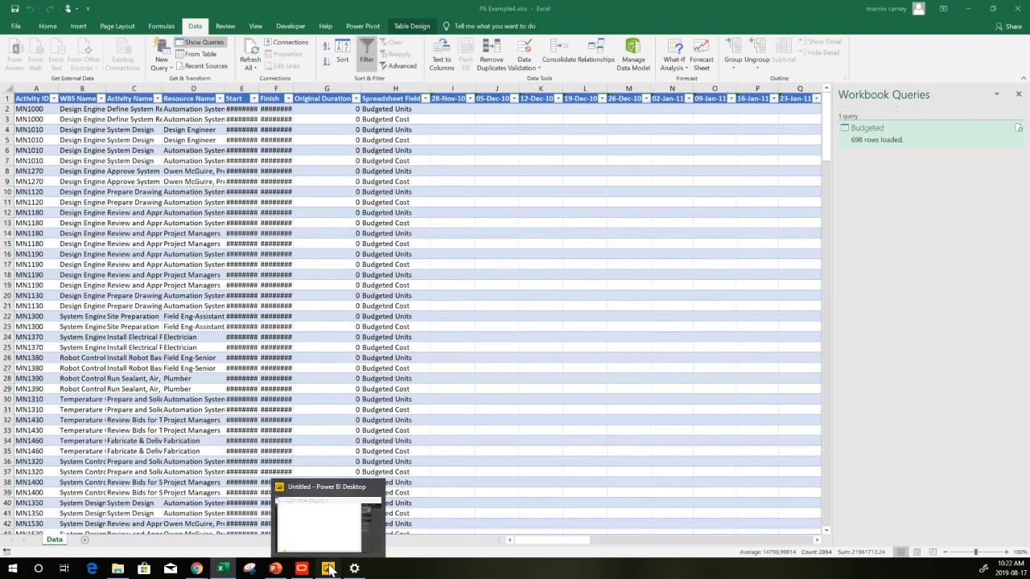
Switch to Power BI Desktop and start importing Excel workbook contents
click(329, 569)
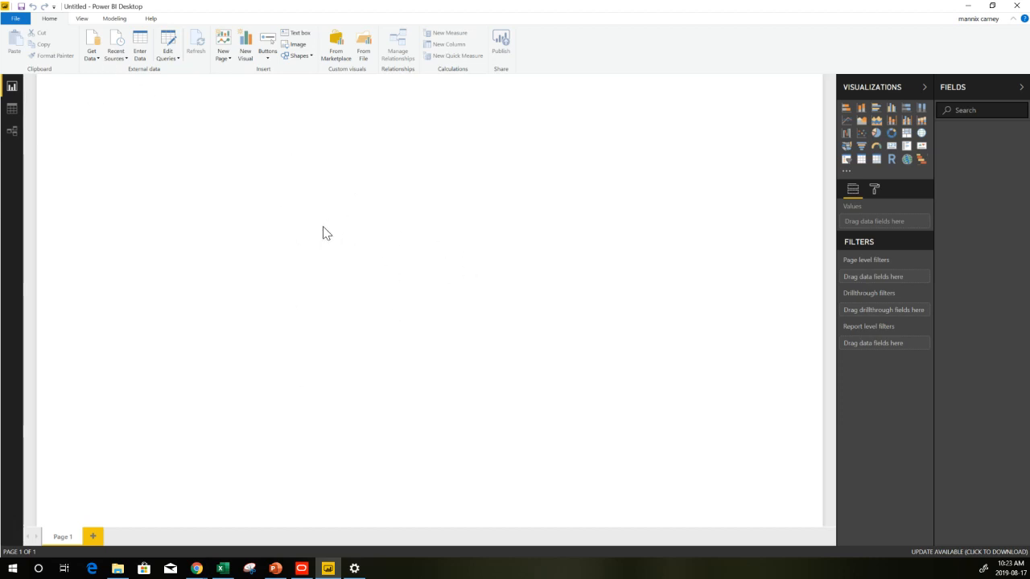
click(222, 569)
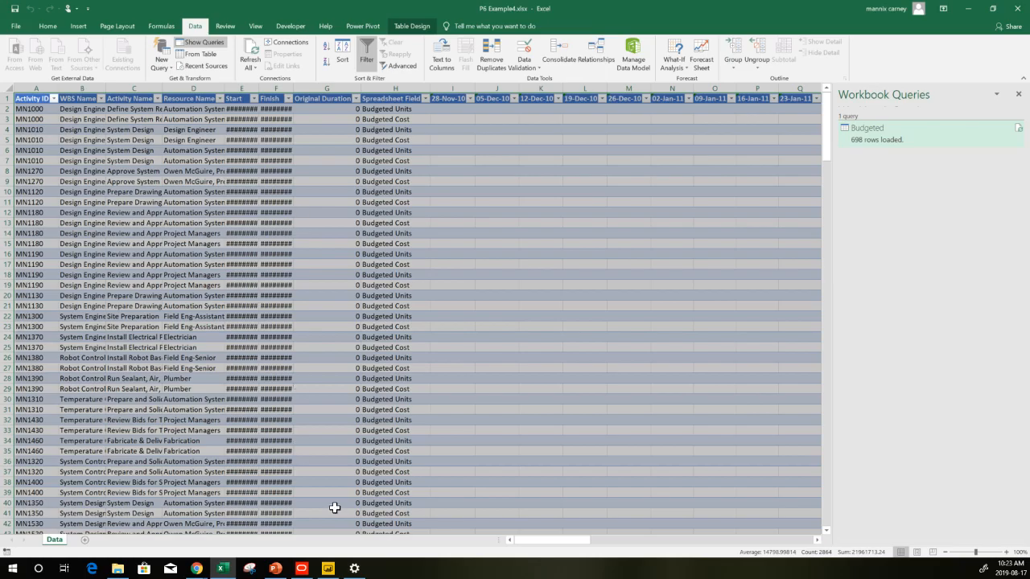
click(328, 568)
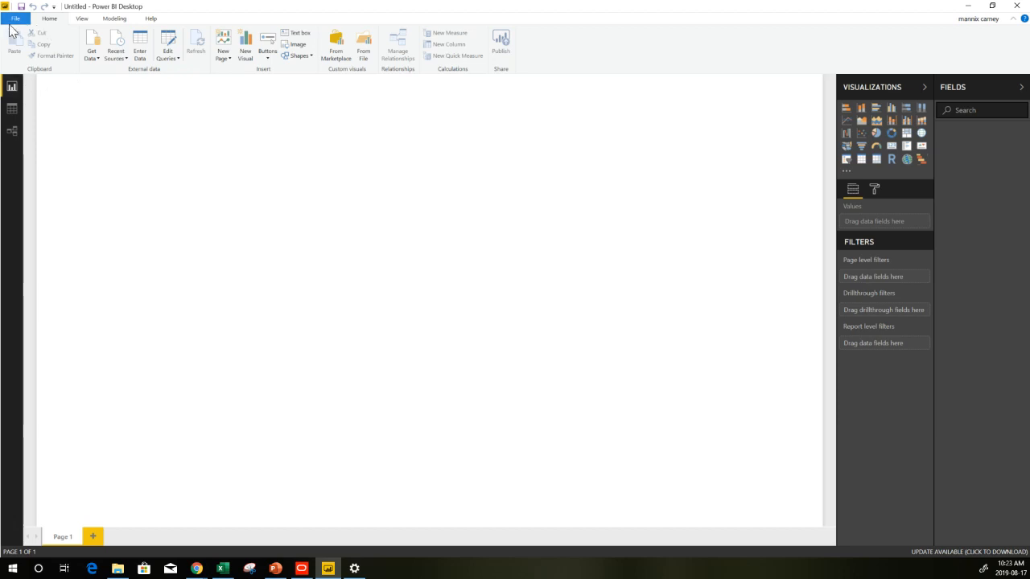
click(10, 24)
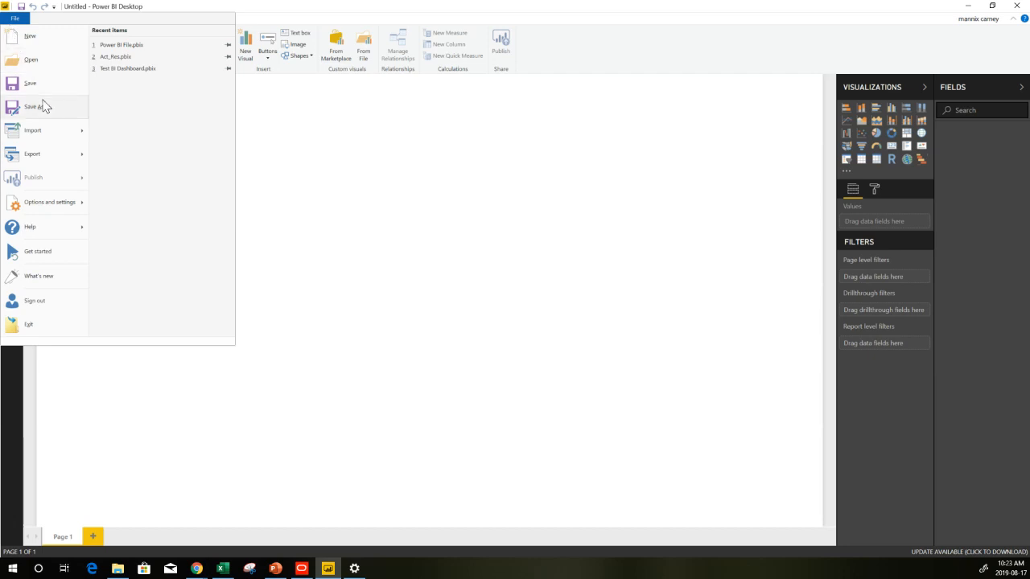
mouse_move(38, 130)
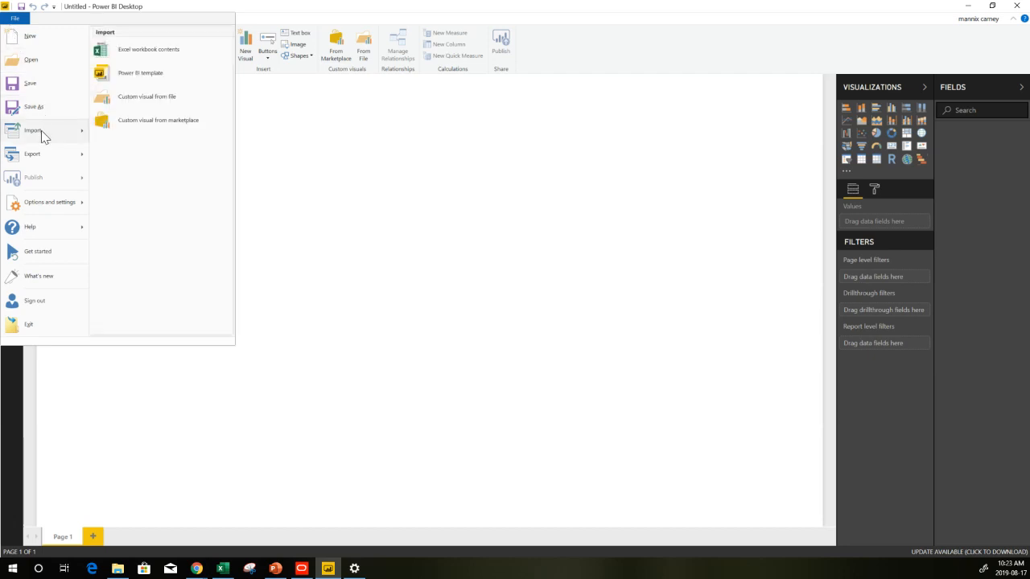
click(136, 58)
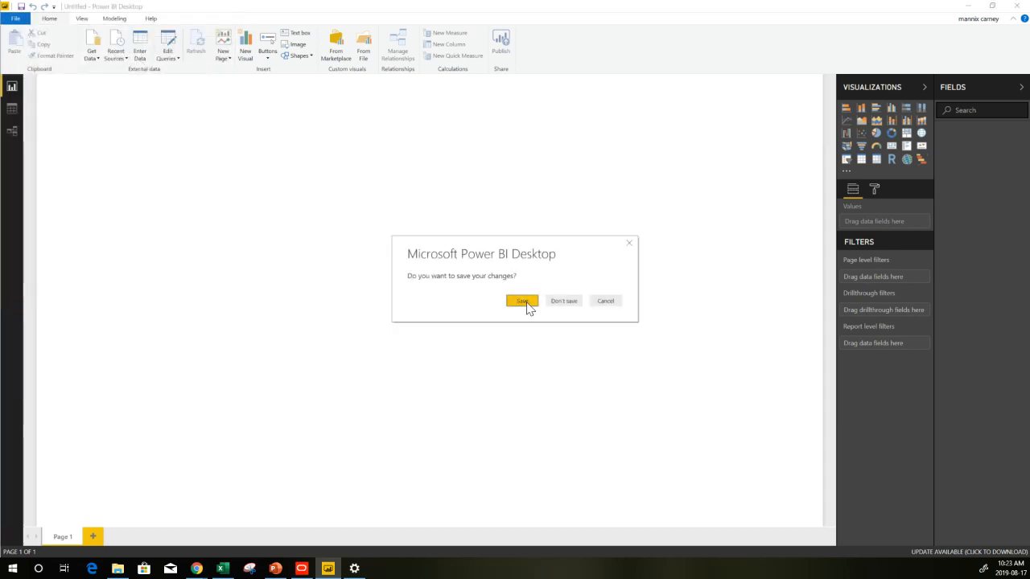
Save the new Power BI file as POWERBI Example in the P6 Example folder
click(523, 301)
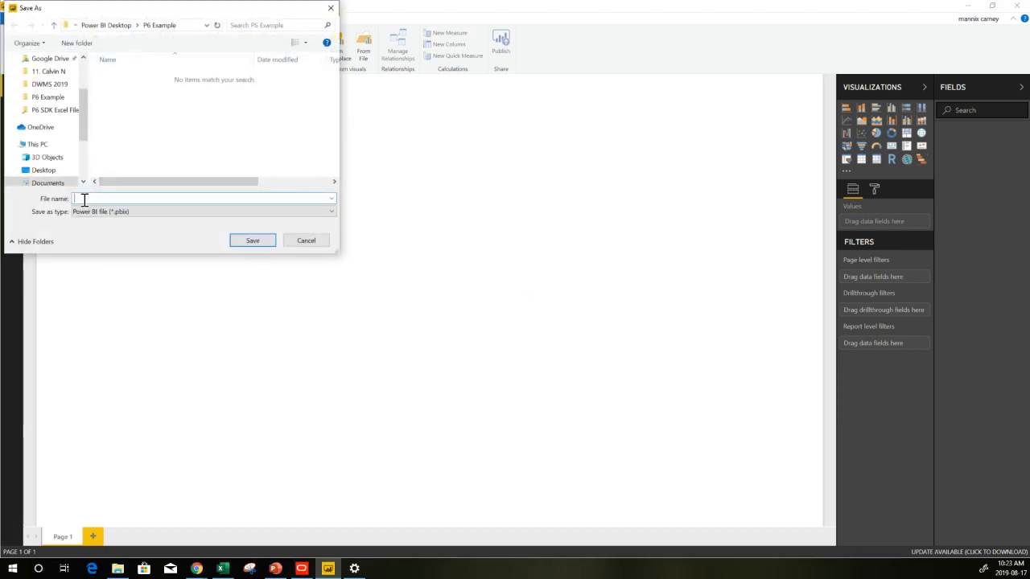
text(POWER)
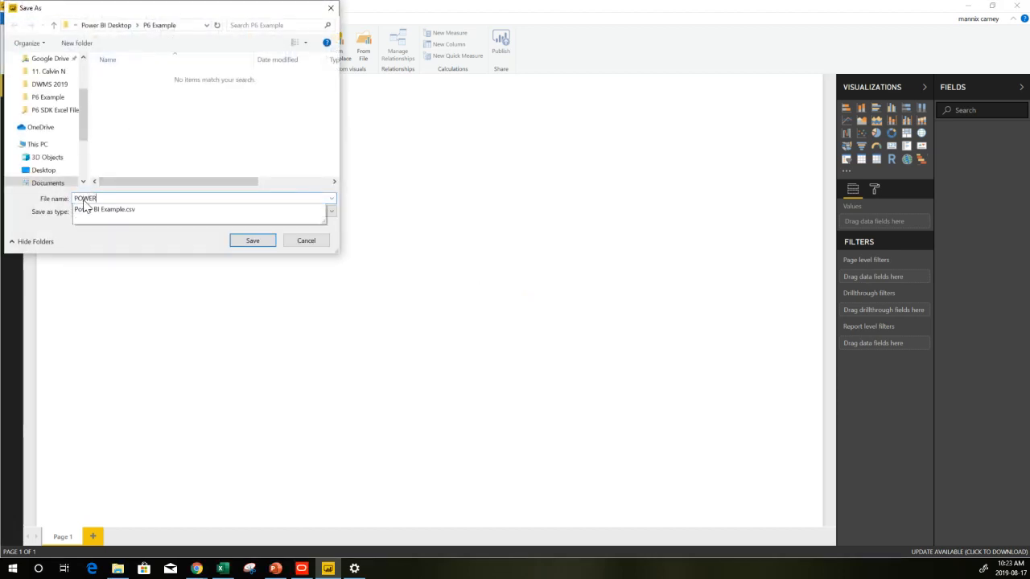
text(BI Example)
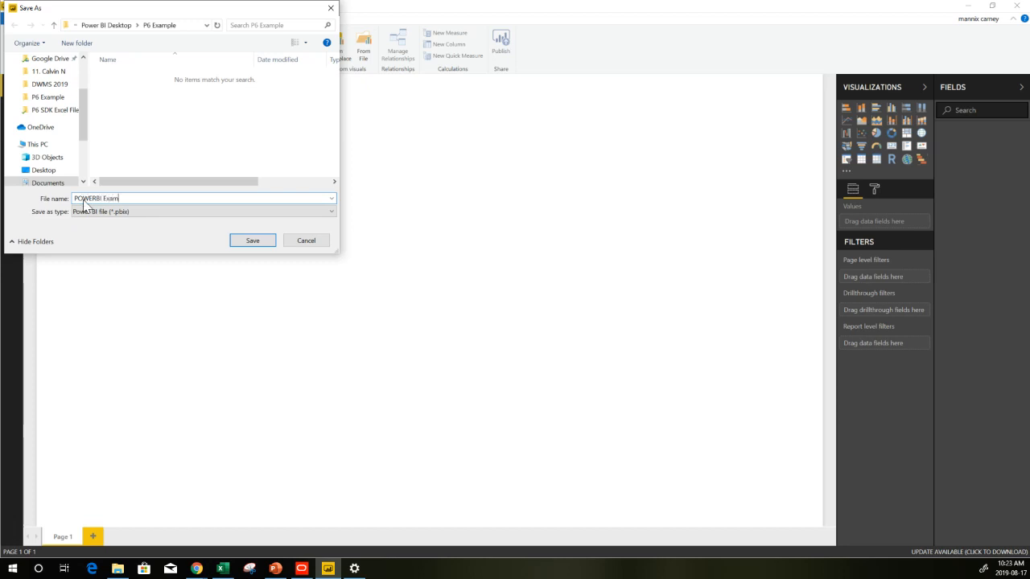
click(253, 241)
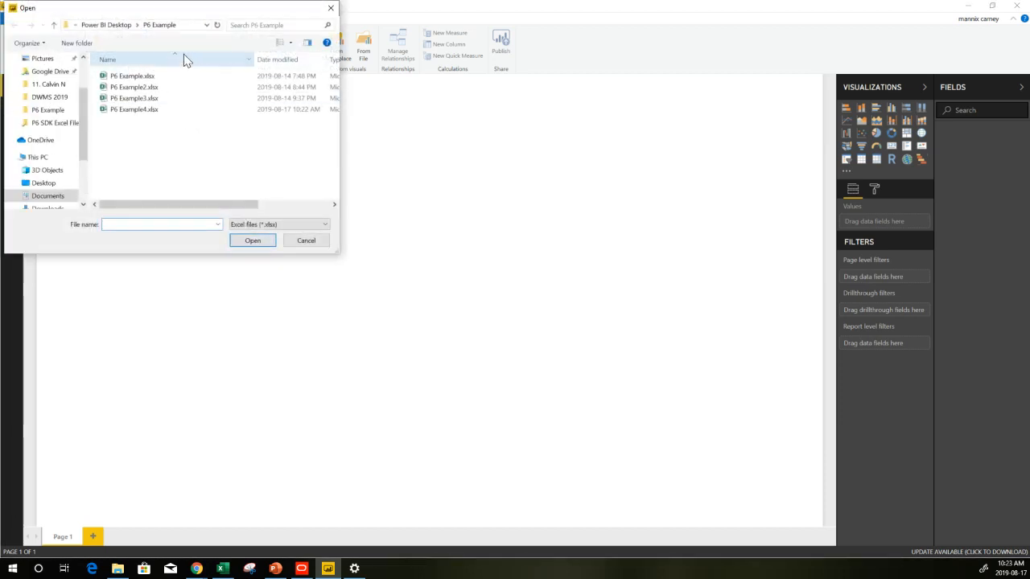
Pick P6 Example4.xlsx as the workbook to import and start the import
drag(200, 12, 282, 76)
click(251, 173)
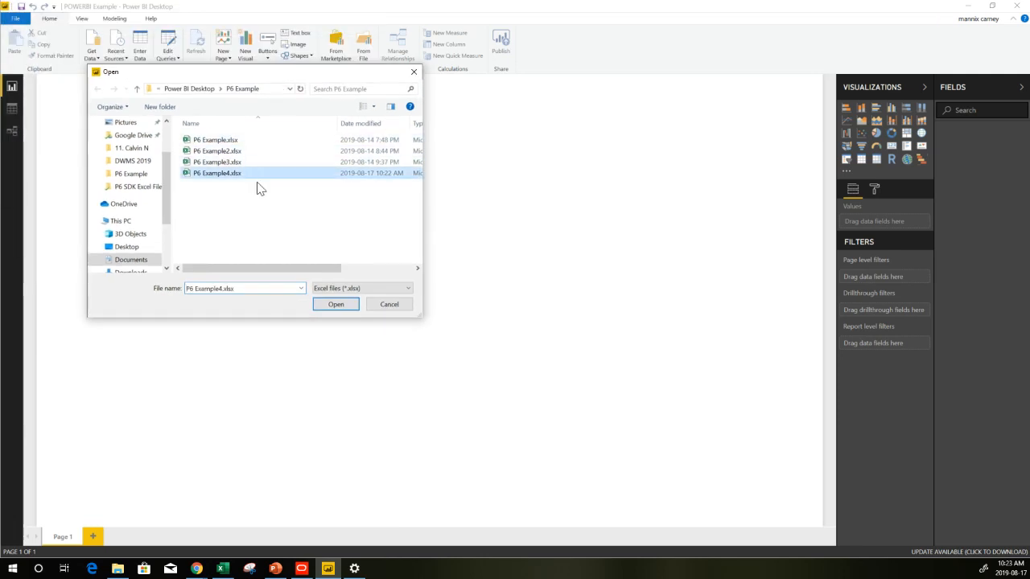
click(336, 304)
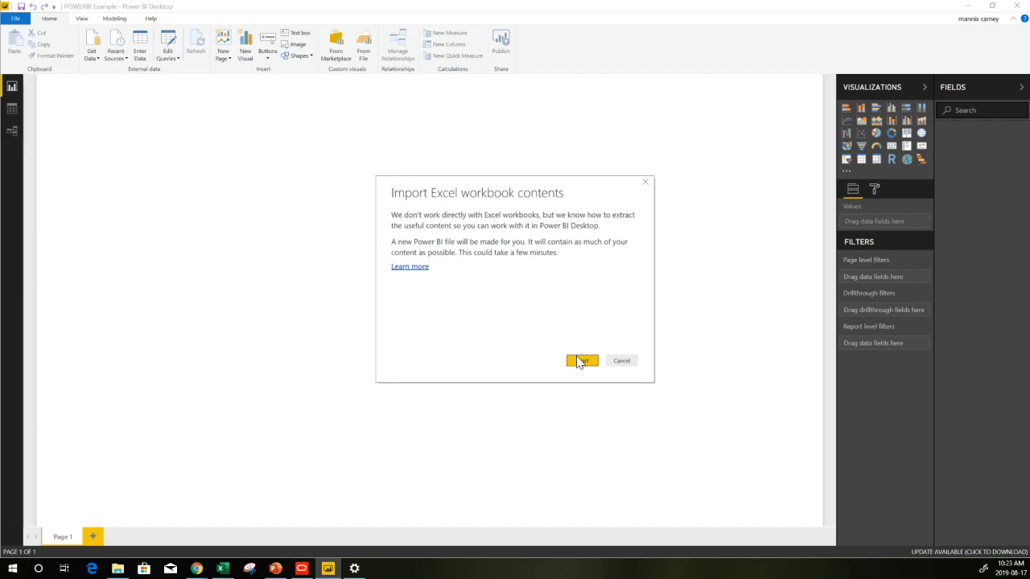
click(580, 361)
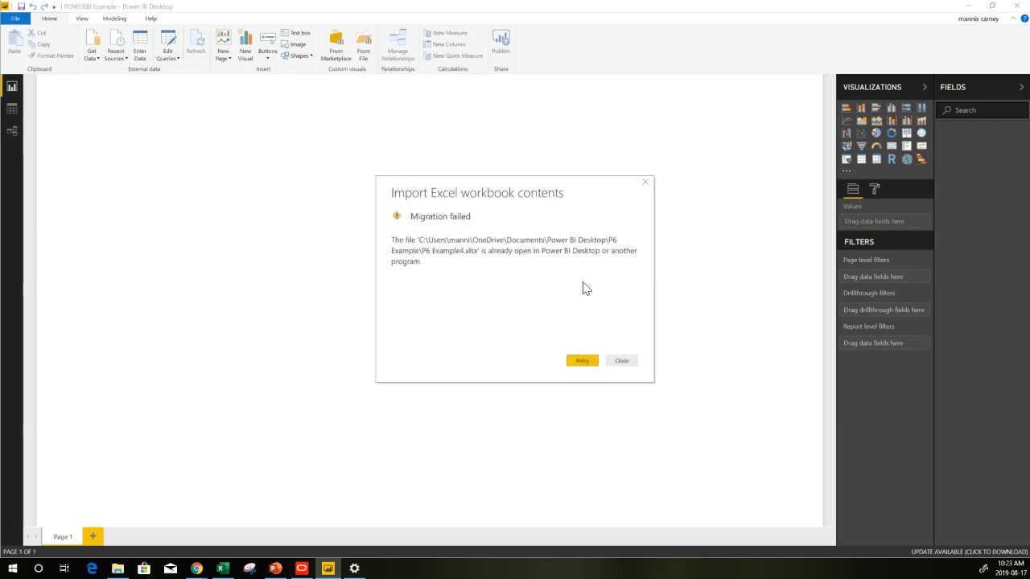
Close the workbook in Excel, then retry the import keeping the connection to the original workbook
click(224, 570)
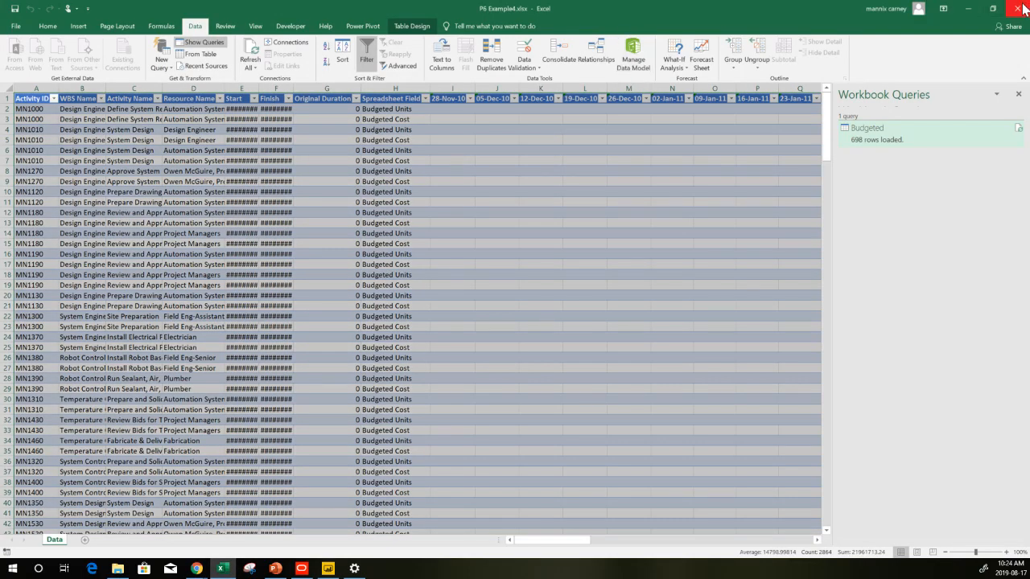
click(1019, 8)
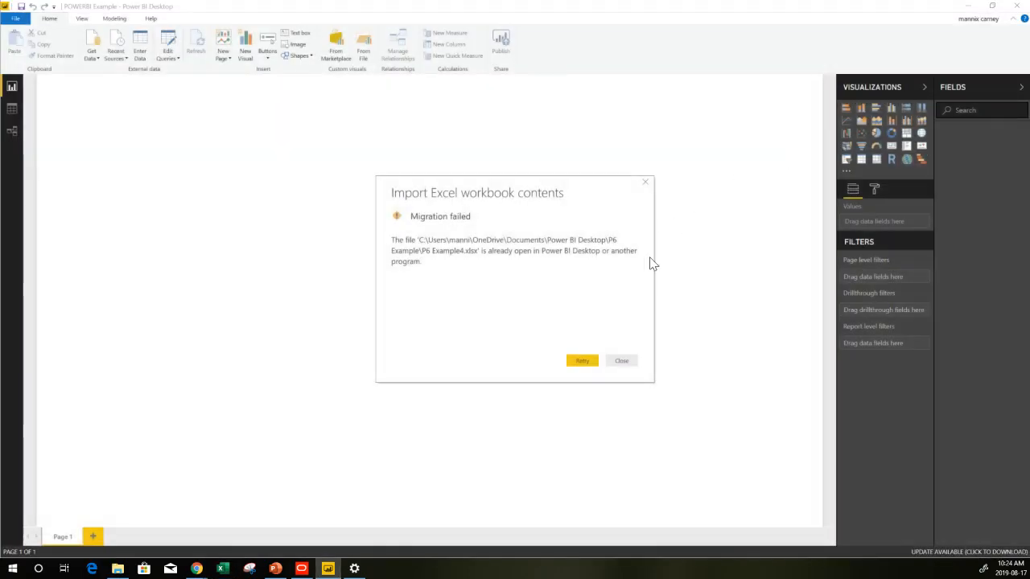
click(579, 362)
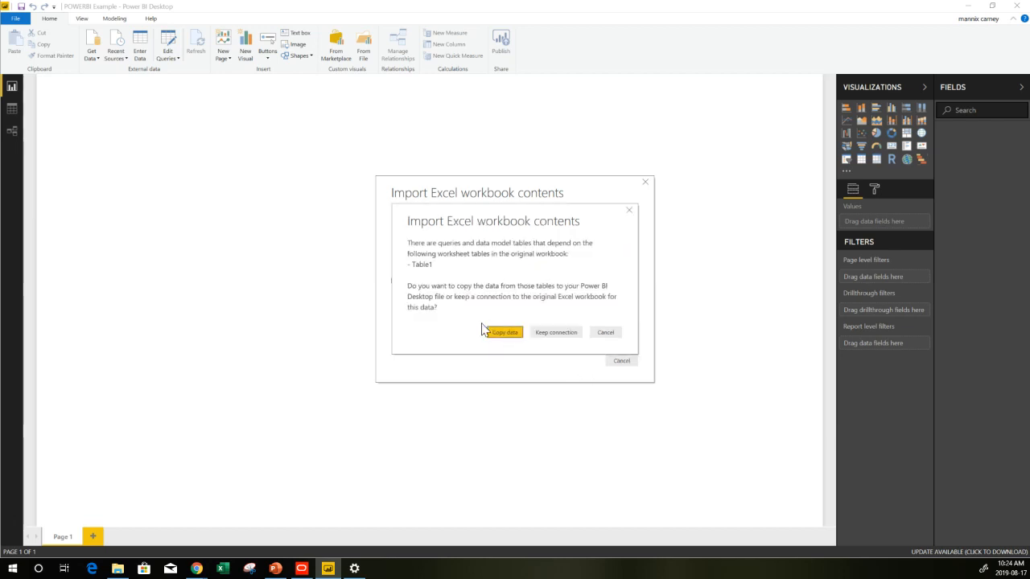
click(557, 332)
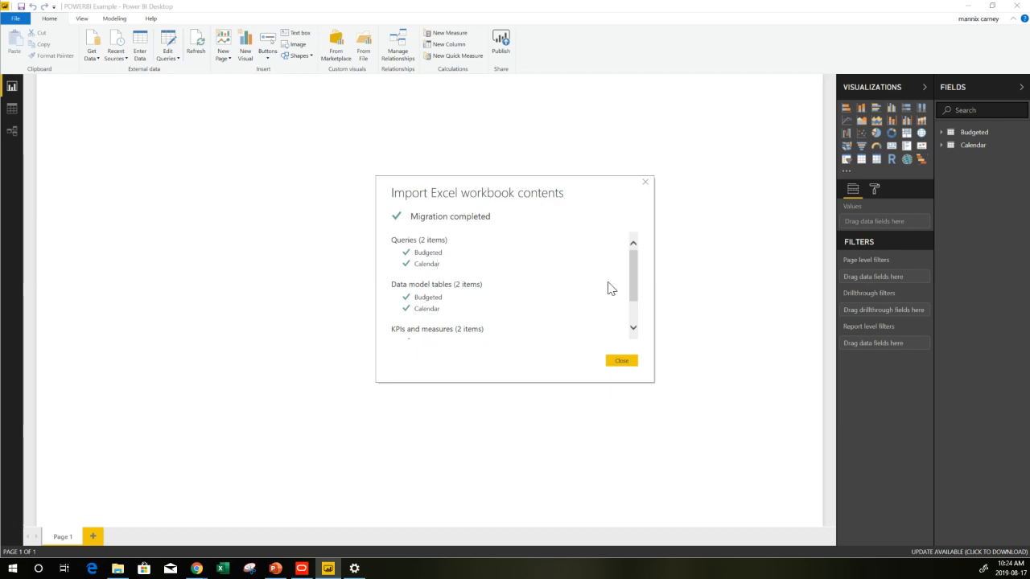
drag(635, 276, 635, 324)
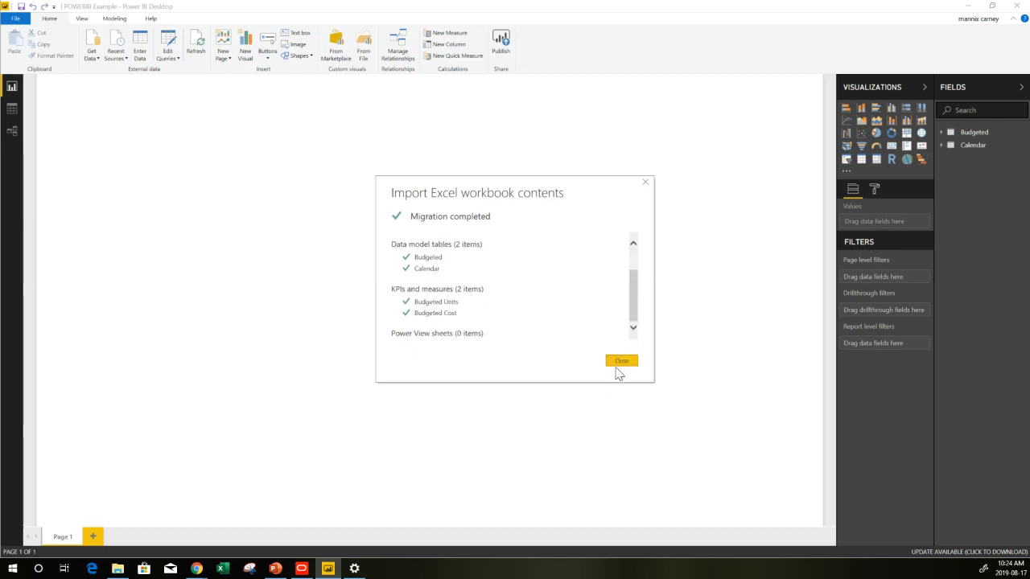
click(620, 362)
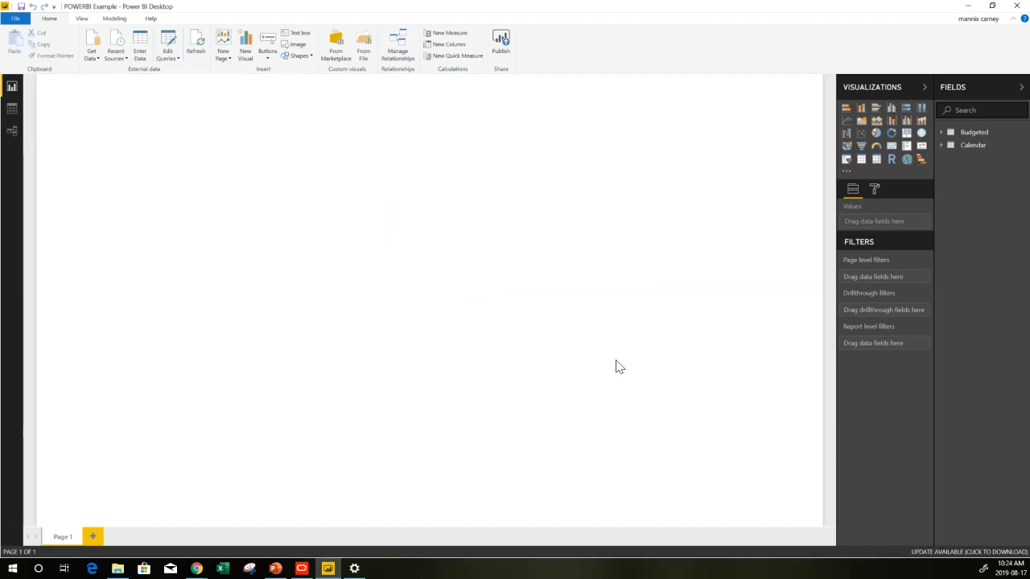
Inspect the imported Budgeted and Calendar tables in data view and their relationship in model view
click(12, 109)
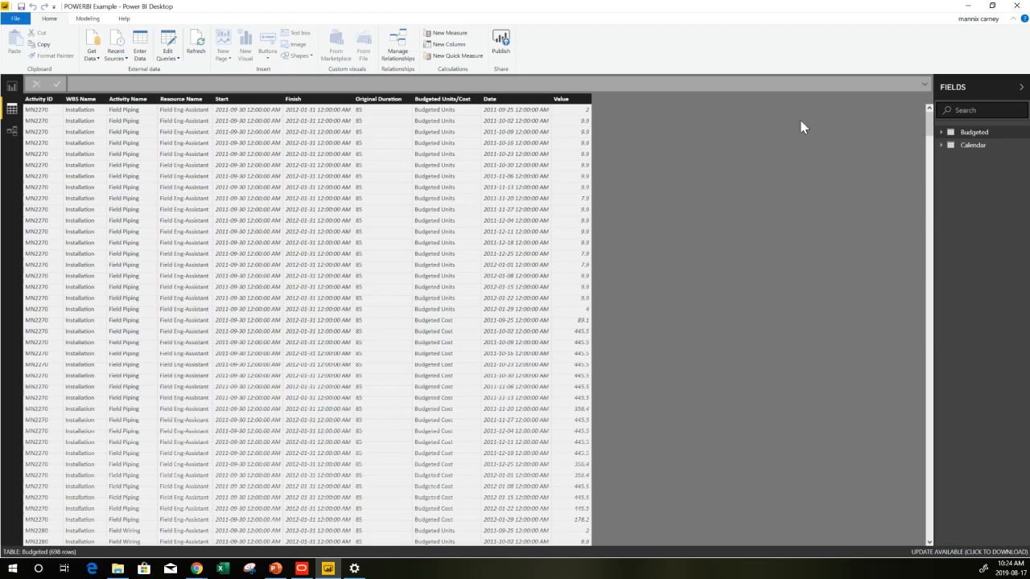
click(996, 148)
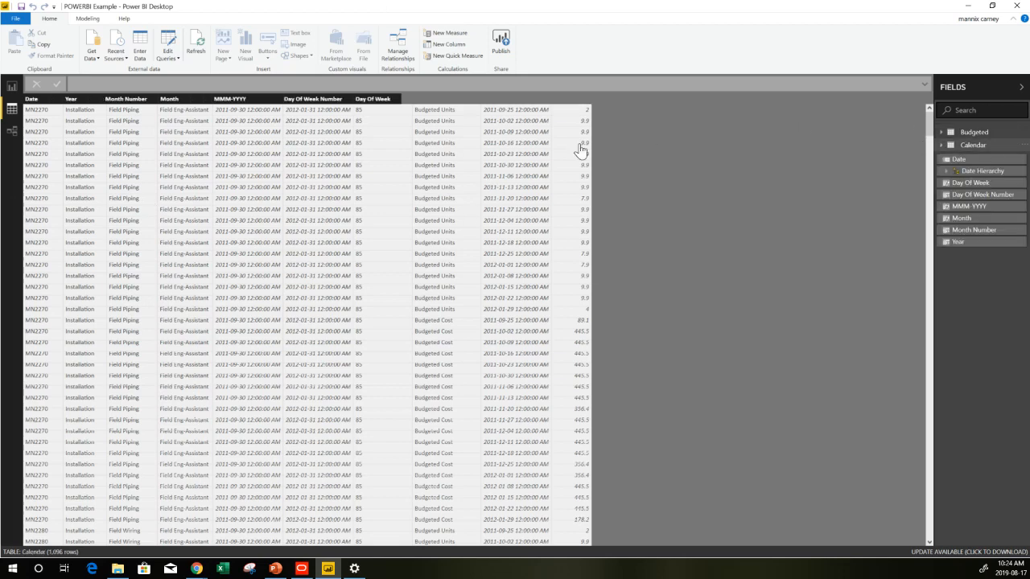
click(14, 133)
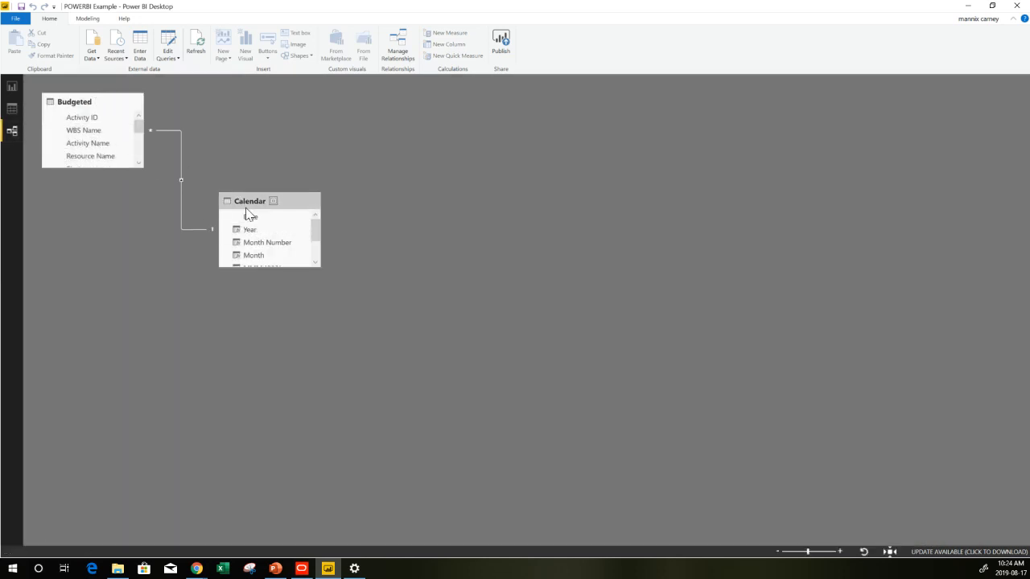
click(14, 90)
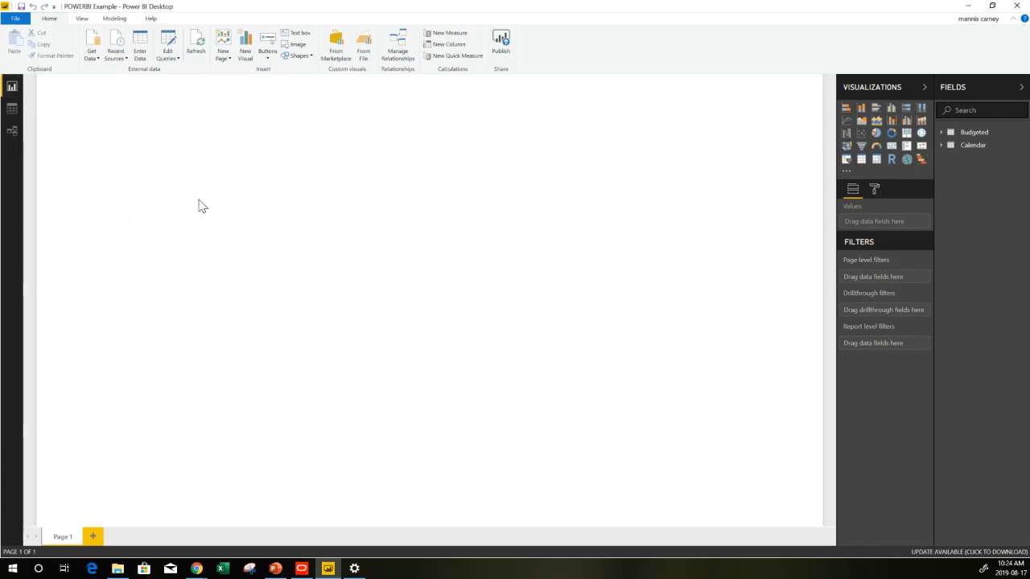
Insert a stacked column chart and enlarge it to about half the page width
click(862, 110)
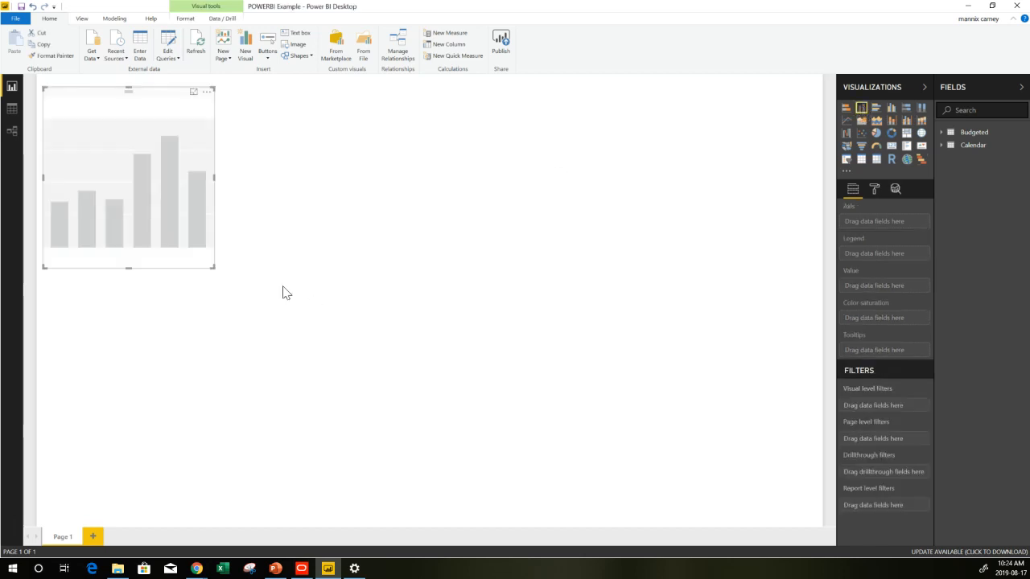
drag(212, 268, 491, 328)
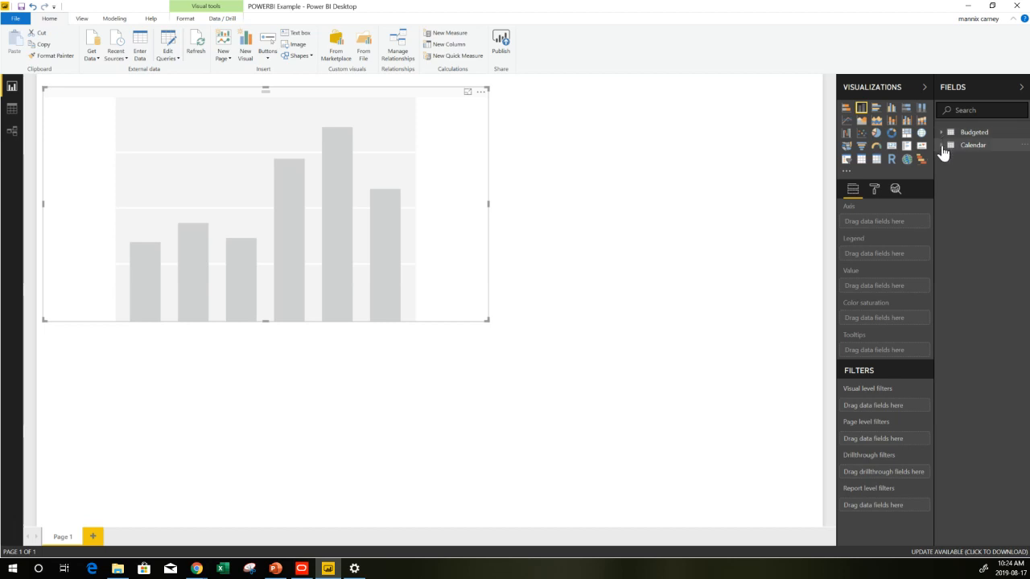
Plot the Budgeted Units measure against the Calendar Date Hierarchy on the chart
click(943, 150)
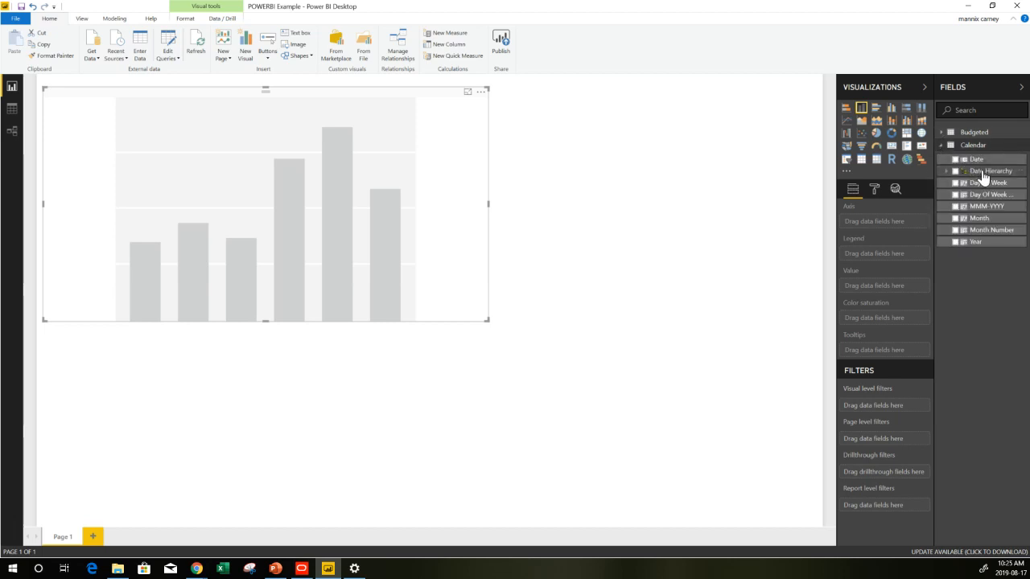
drag(989, 173, 881, 228)
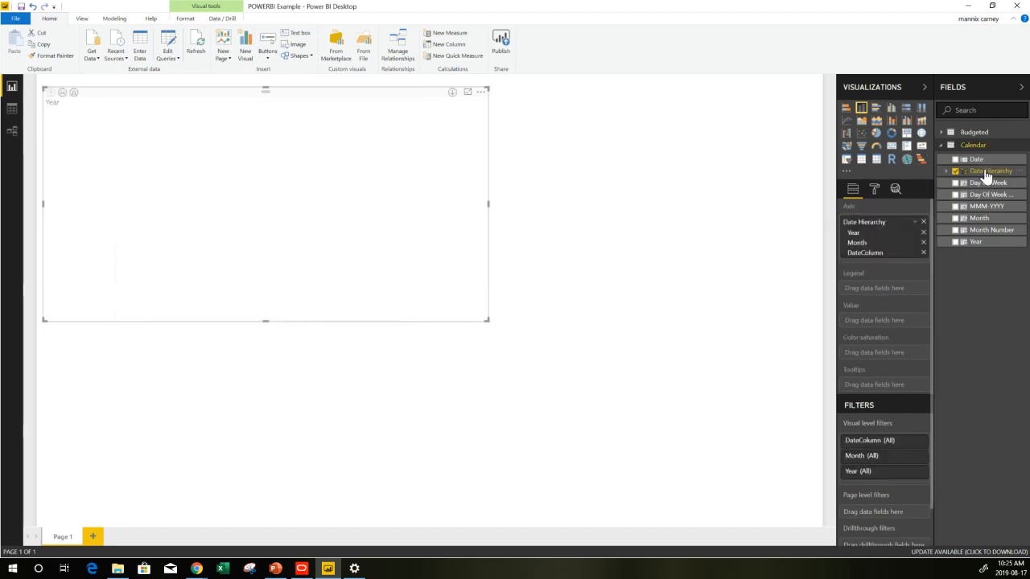
click(946, 174)
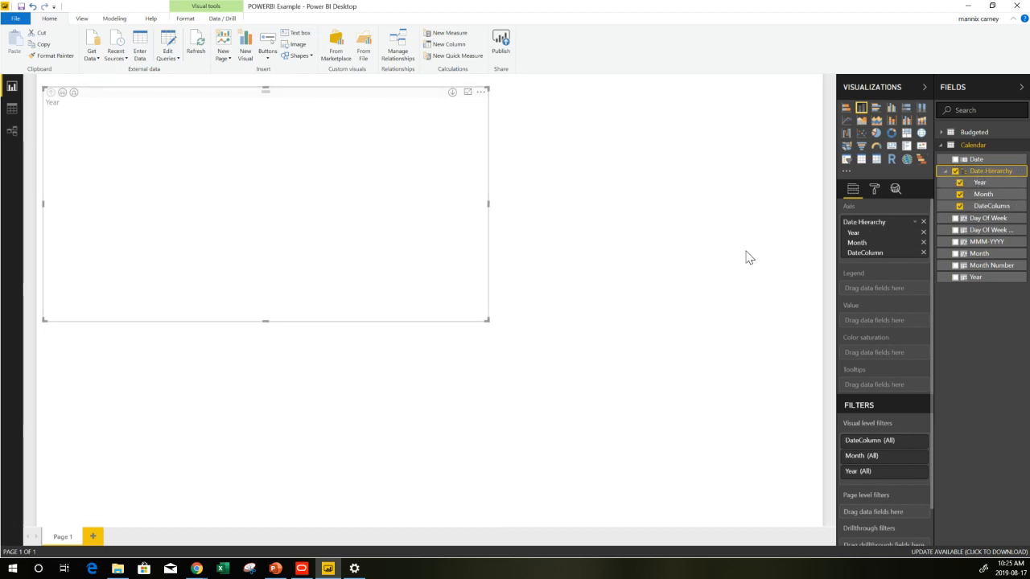
click(941, 133)
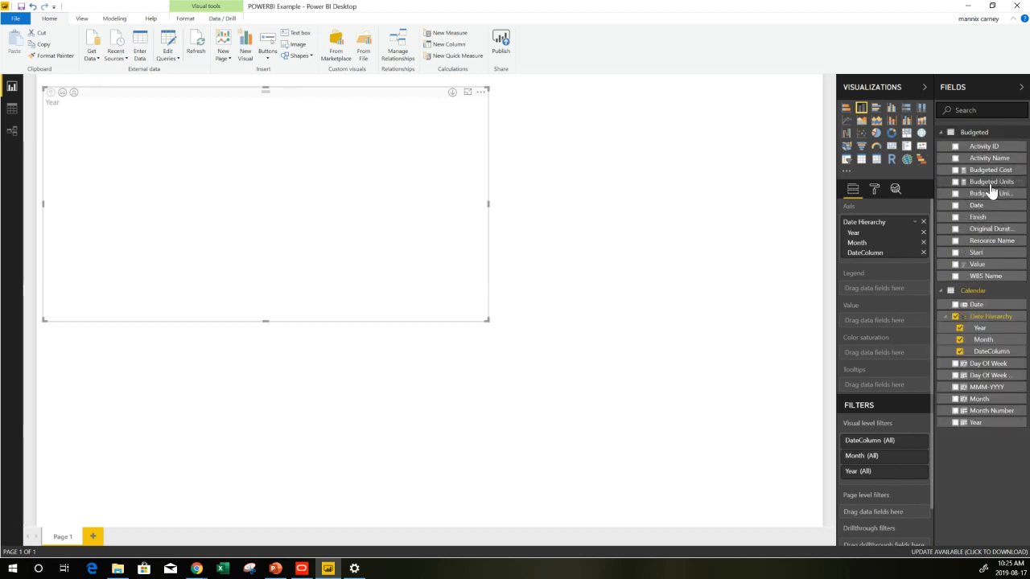
mouse_move(989, 184)
mouse_down()
mouse_move(877, 310)
mouse_move(891, 329)
mouse_up()
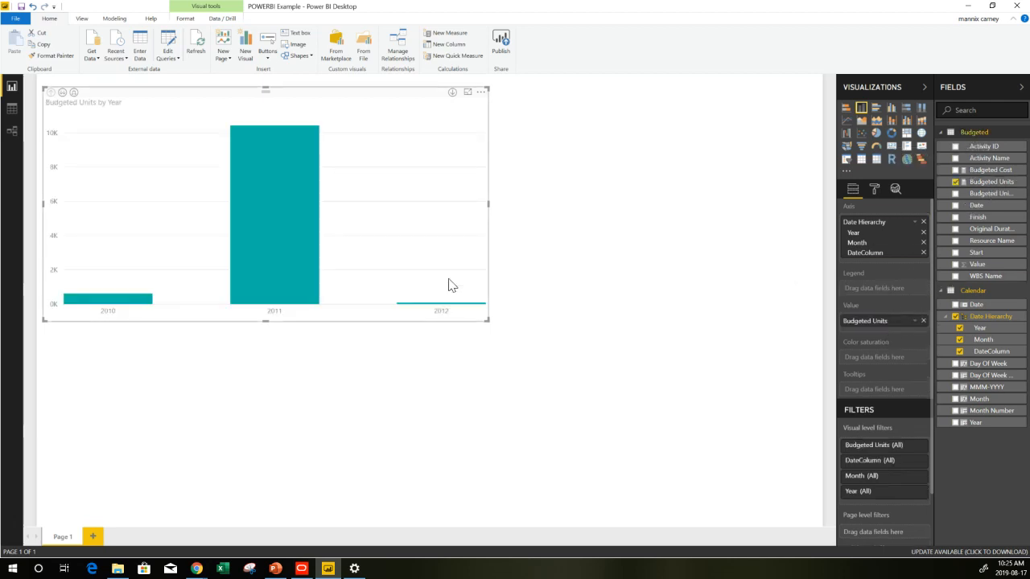
Expand the chart's axis down through month to date level
click(74, 93)
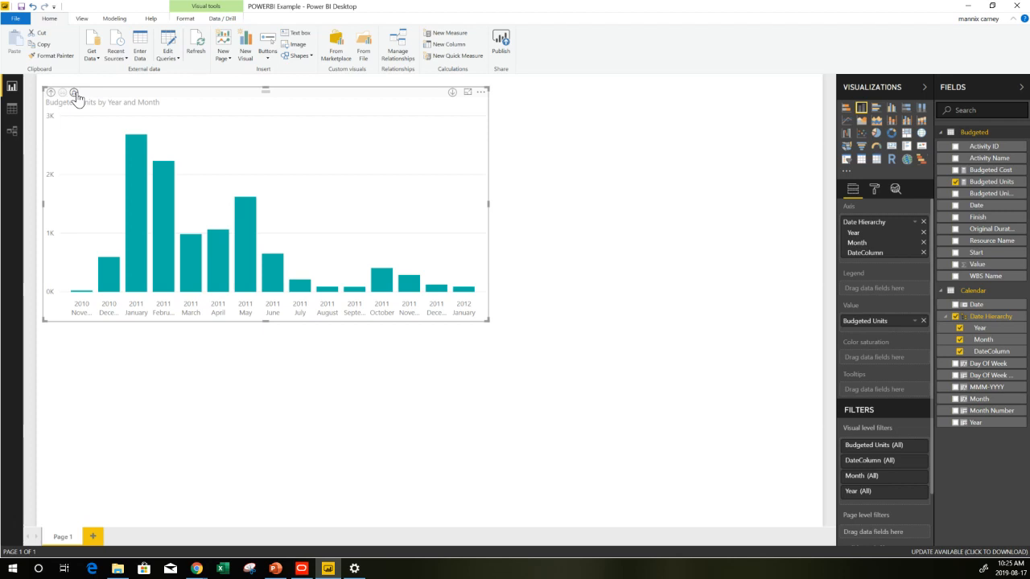
click(74, 93)
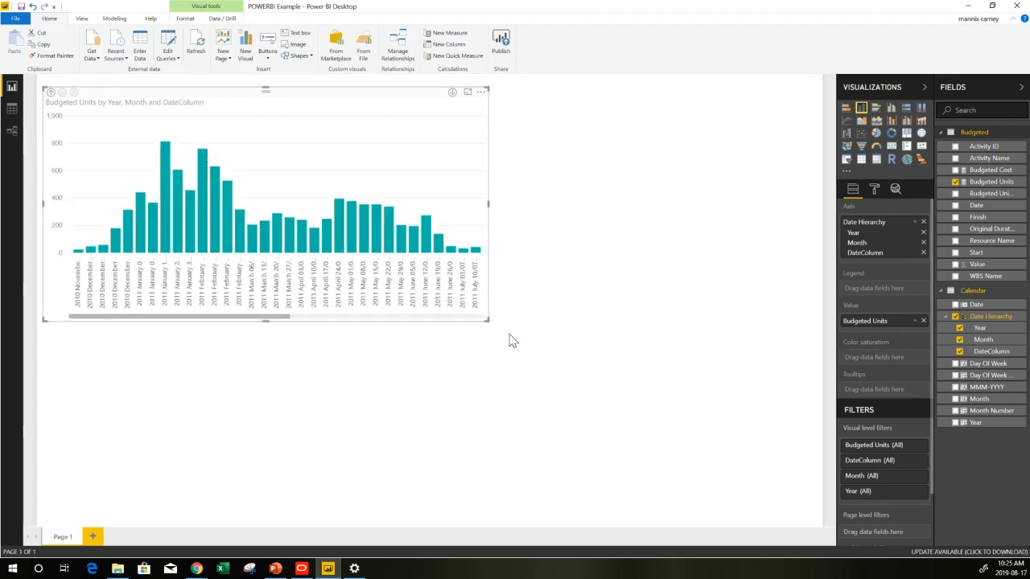
Widen the chart and break its columns down by Resource Name as the legend
drag(488, 319, 585, 312)
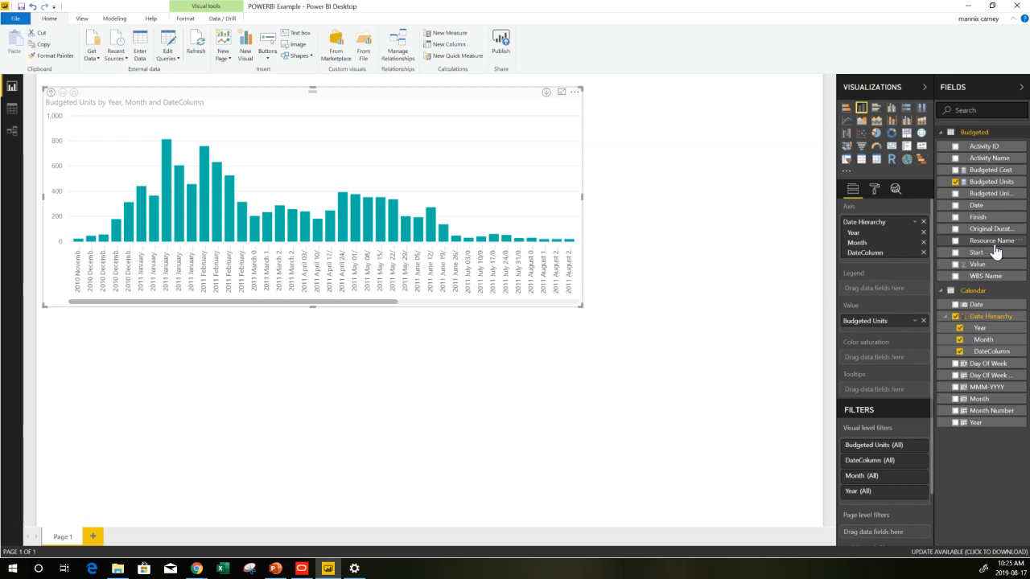
drag(995, 248, 909, 295)
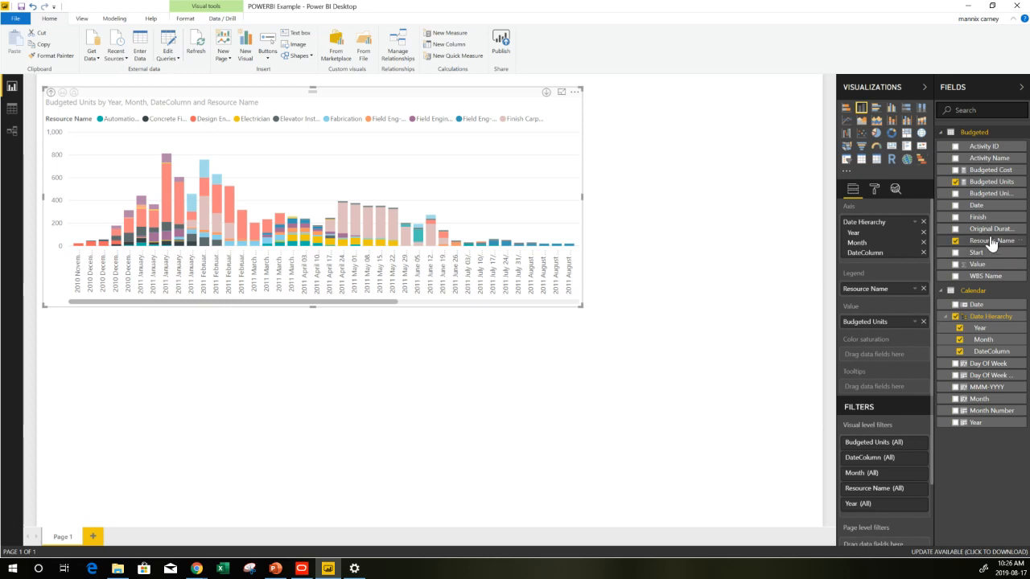
Add a slicer visual, shrink it, and place it beside the chart
click(760, 170)
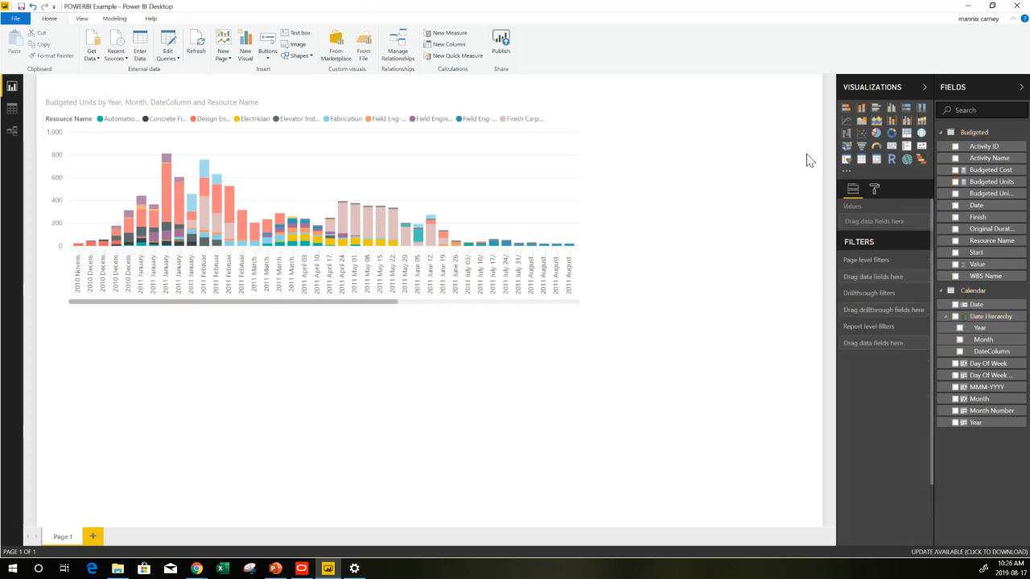
click(848, 161)
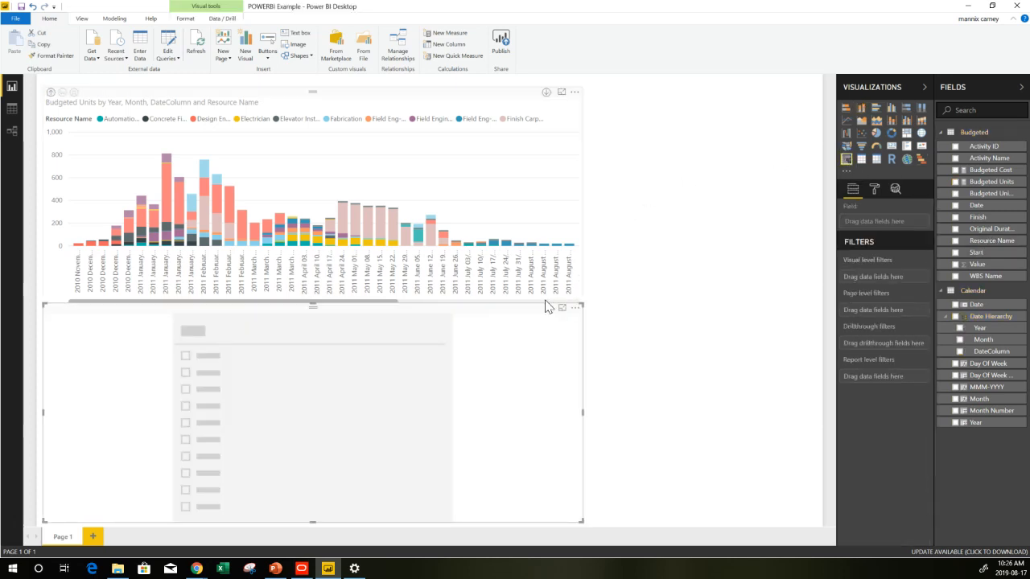
drag(528, 315, 715, 242)
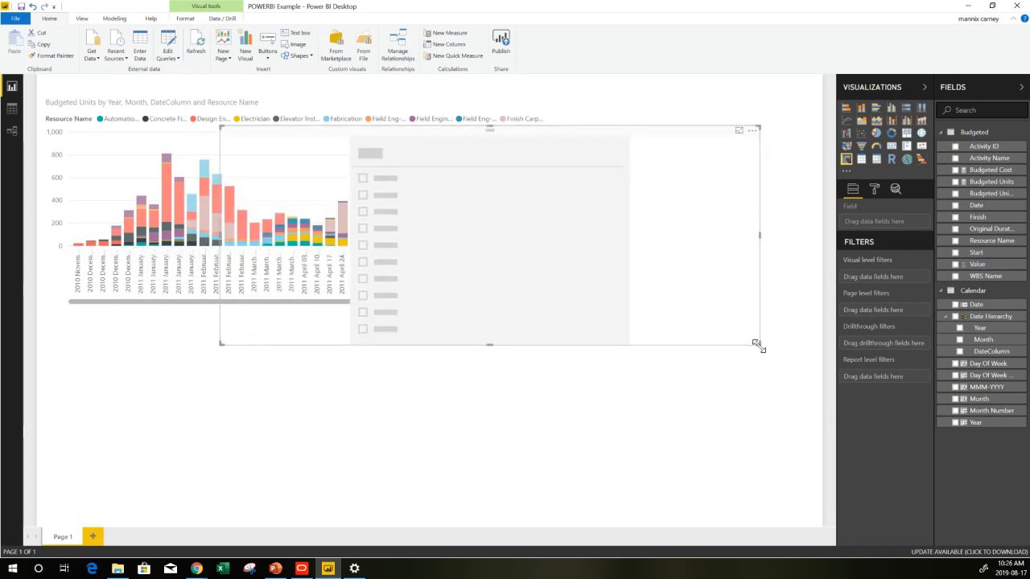
drag(757, 345, 430, 345)
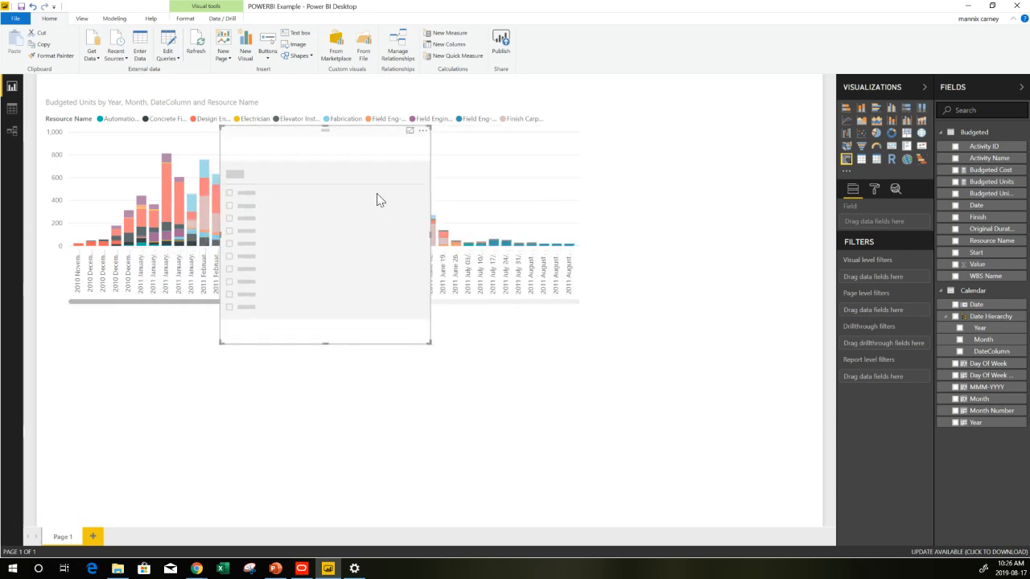
drag(353, 138, 738, 101)
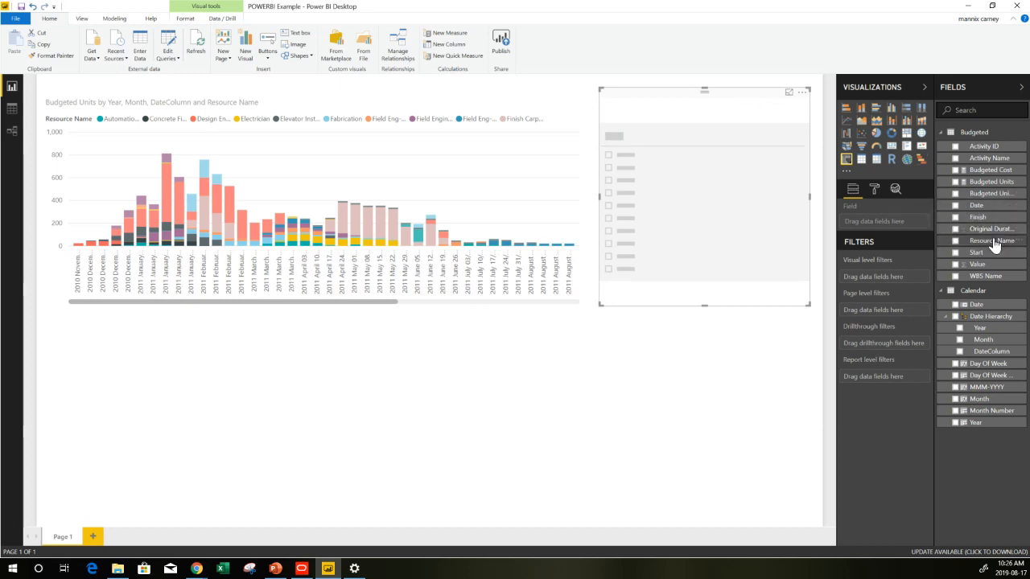
Fill the slicer with Resource Name and filter the chart to Elevator Installer
drag(994, 241, 888, 219)
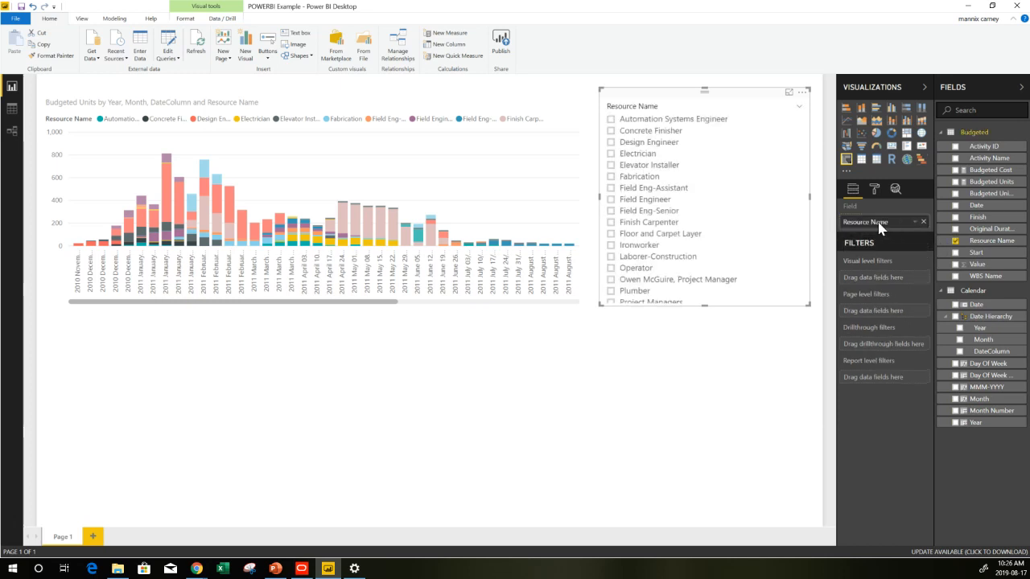
click(664, 171)
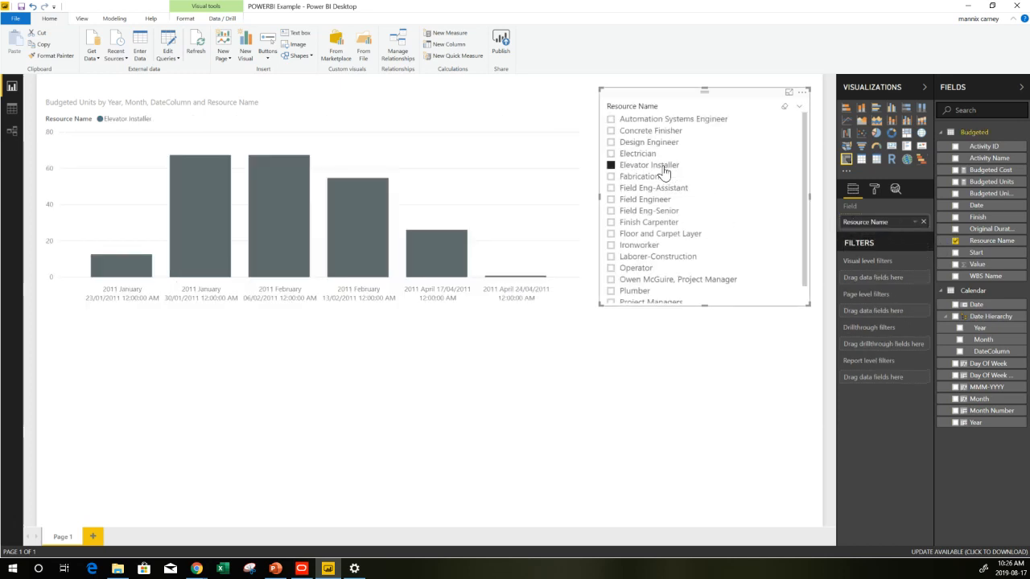
Filter the chart to Electrician with the slicer, then clear the slicer selections
click(648, 142)
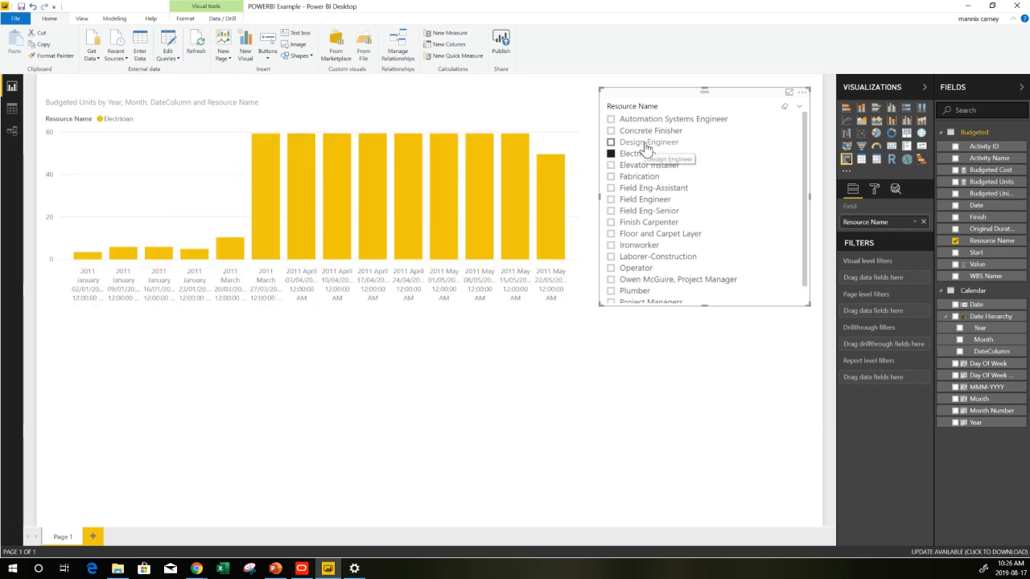
click(786, 110)
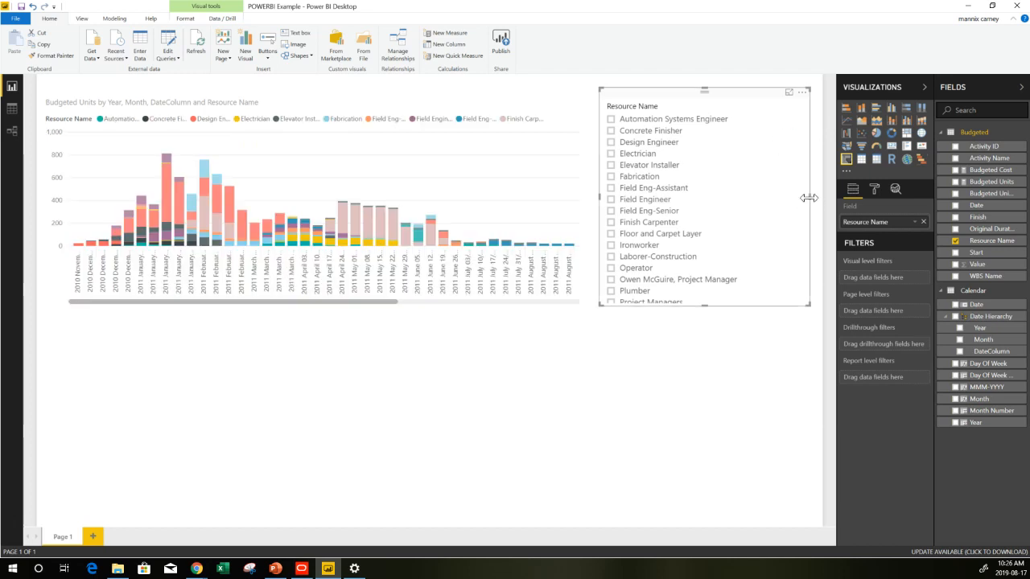
Narrow the Resource Name slicer and shift it further away from the chart
drag(808, 197, 752, 201)
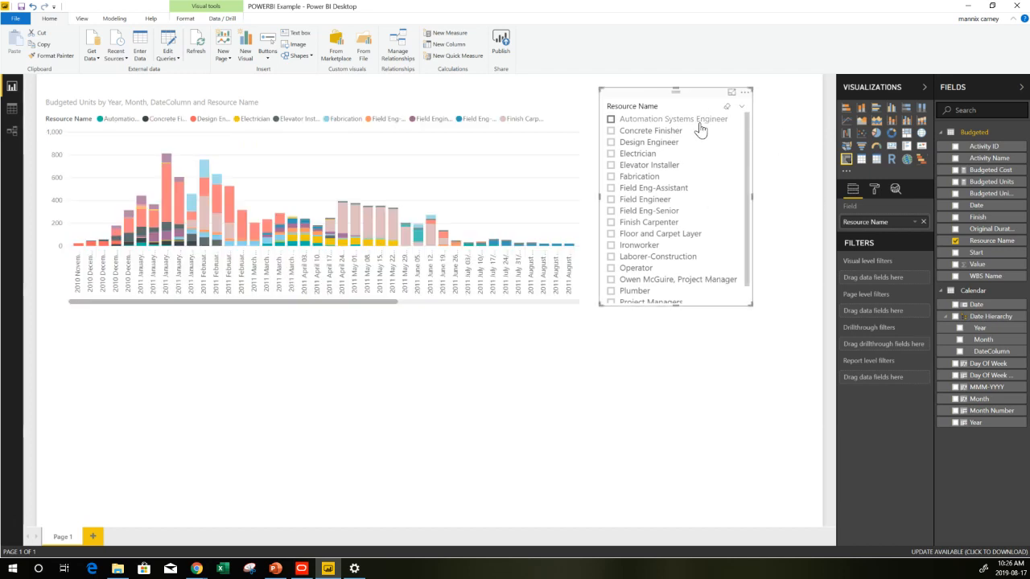
drag(731, 92, 778, 91)
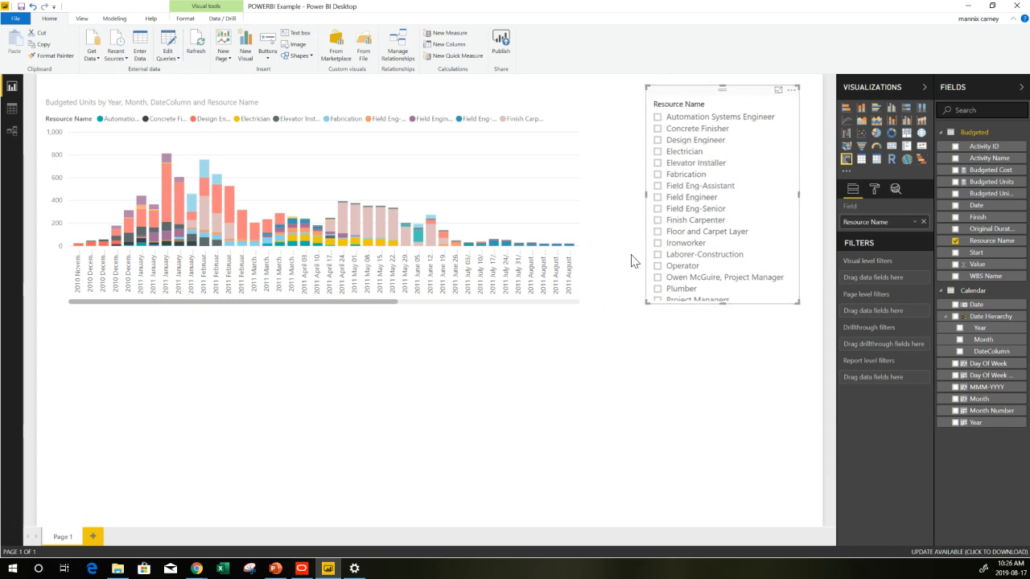
click(636, 375)
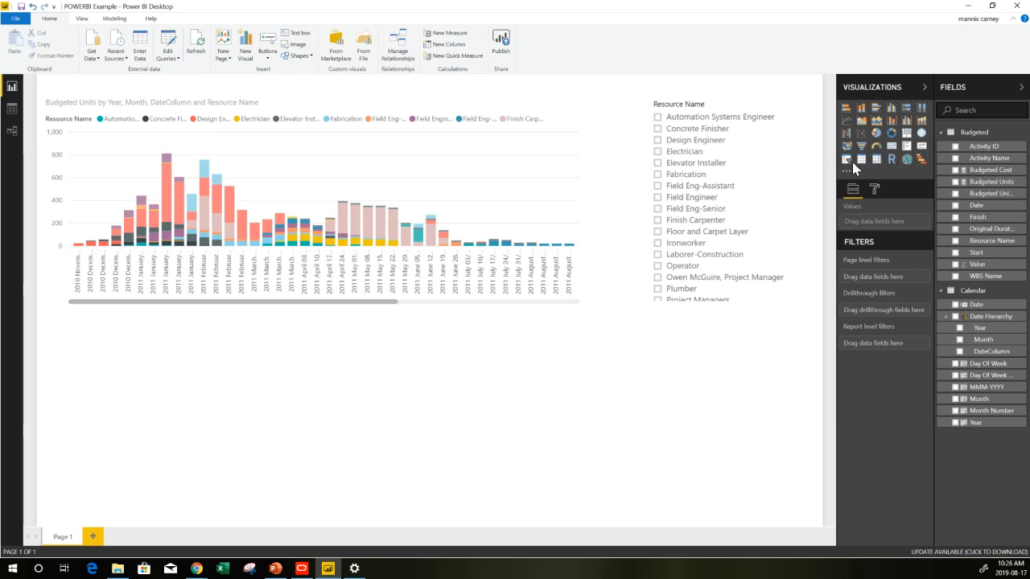
Add a card visual, shrink it, place it under the slicer, and fill it with Budgeted Units
click(893, 150)
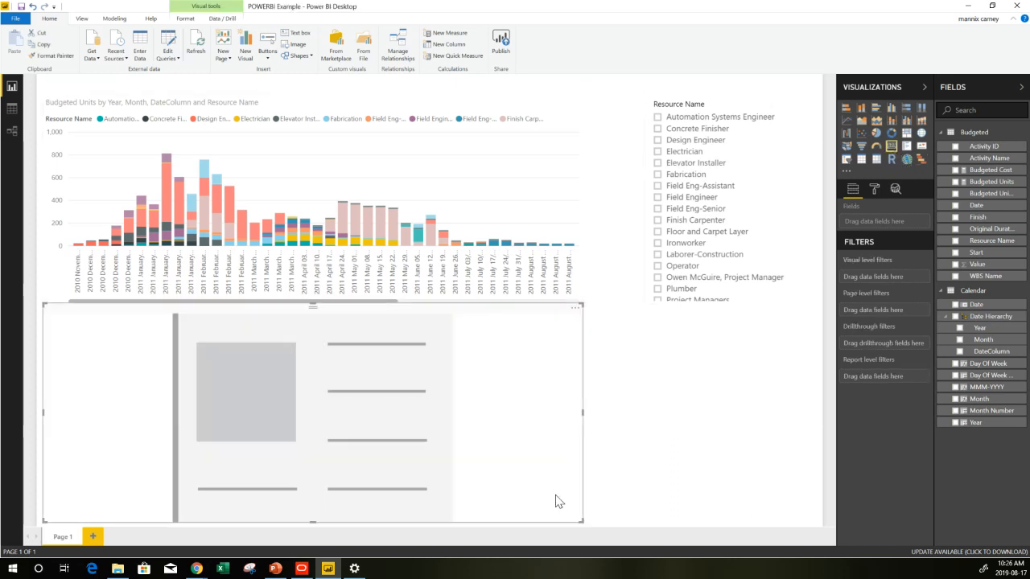
drag(578, 518, 305, 515)
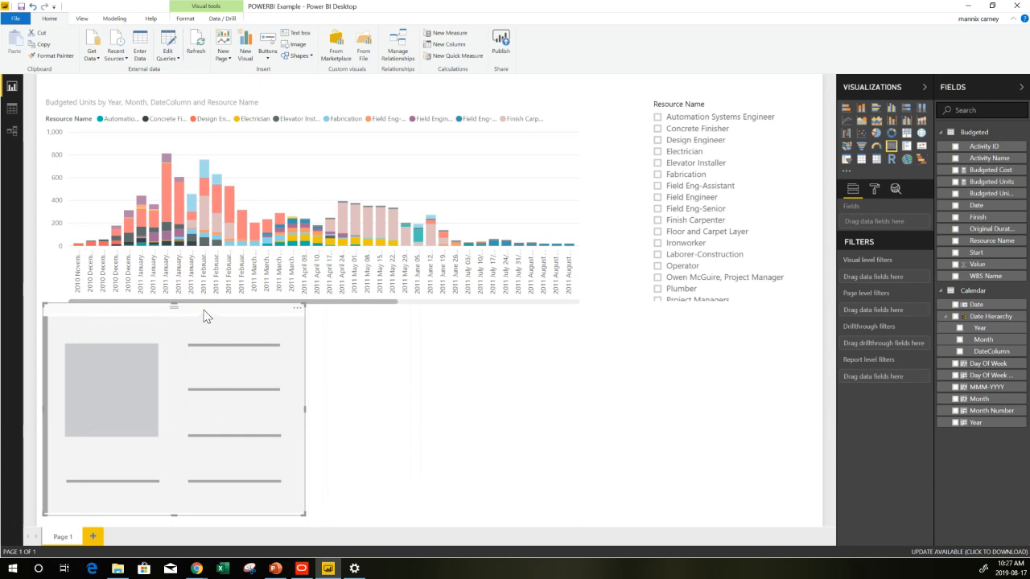
drag(204, 316, 699, 349)
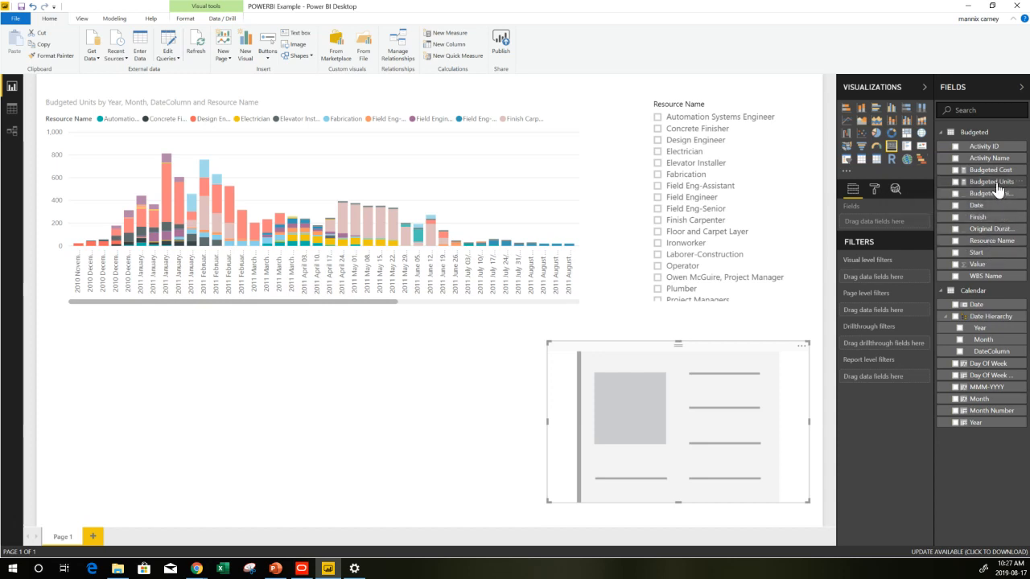
drag(996, 185, 901, 219)
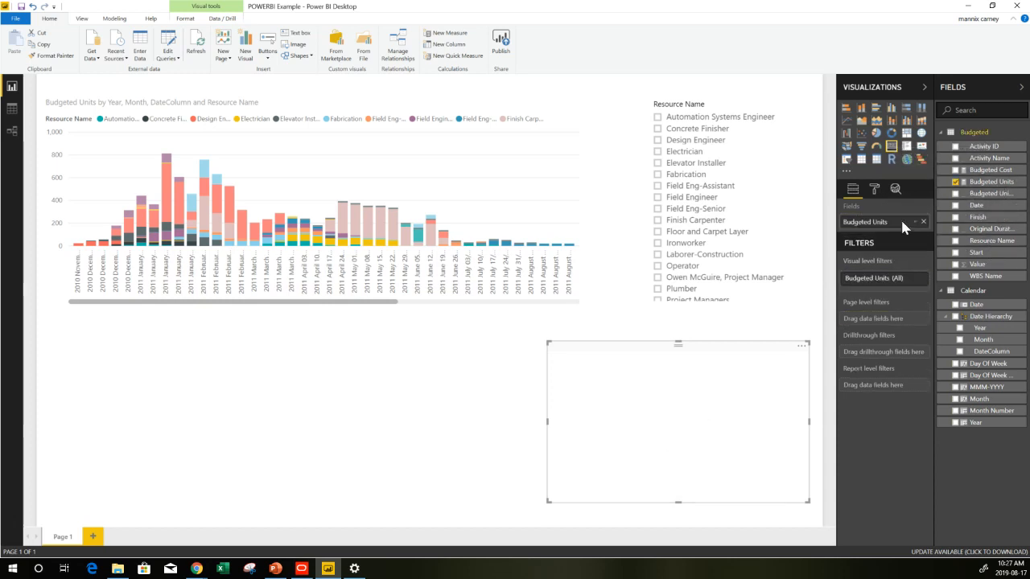
Test the slicer on Elevator Installer, Floor and Carpet Layer and Finish Carpenter, then clear the selections
click(706, 197)
click(694, 166)
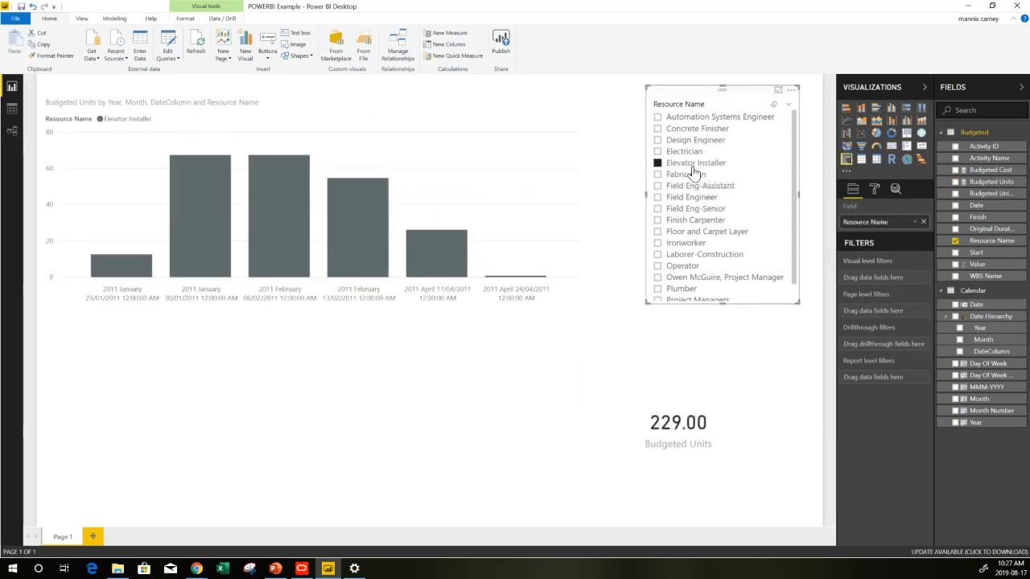
click(688, 151)
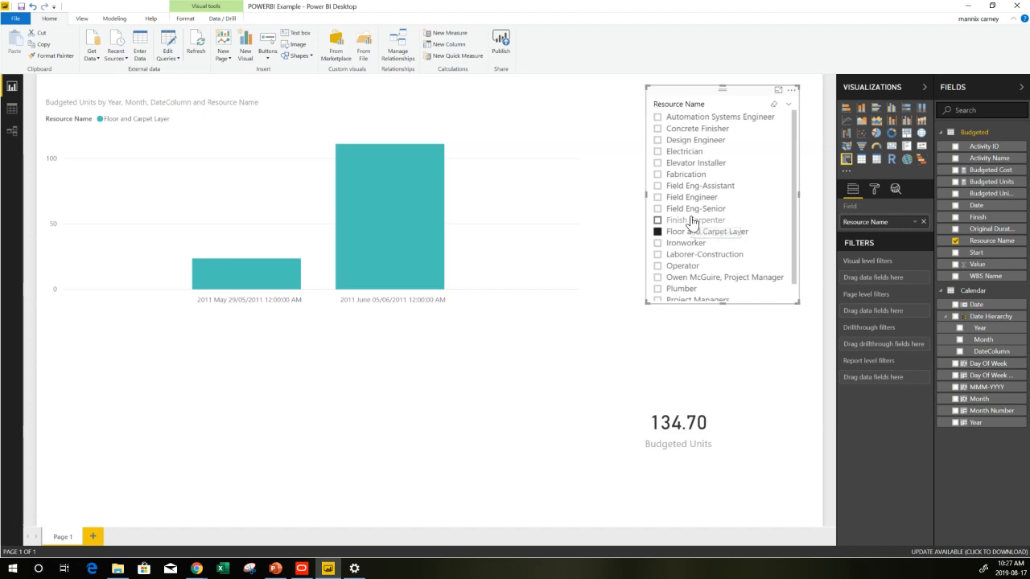
click(693, 220)
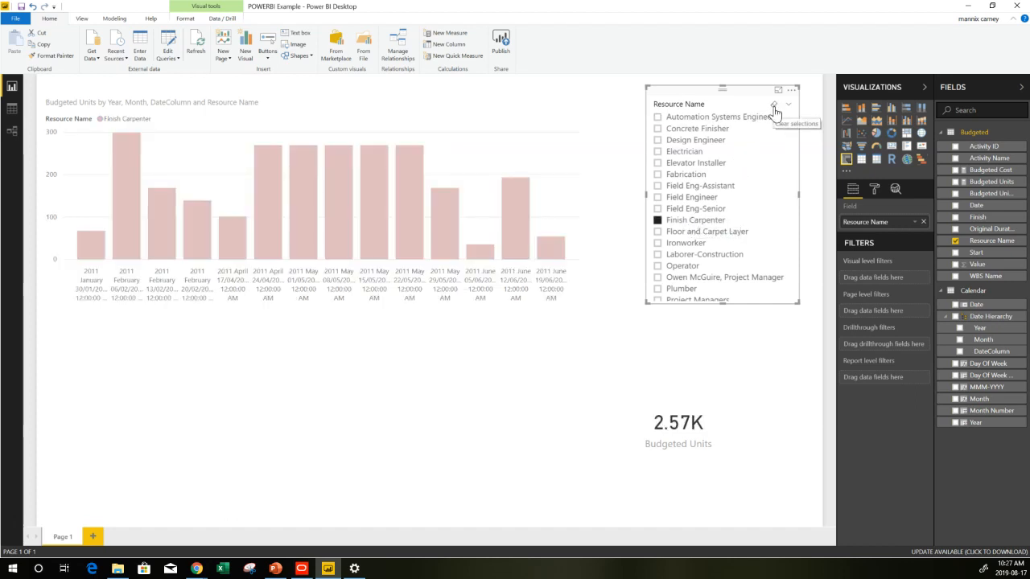
click(775, 113)
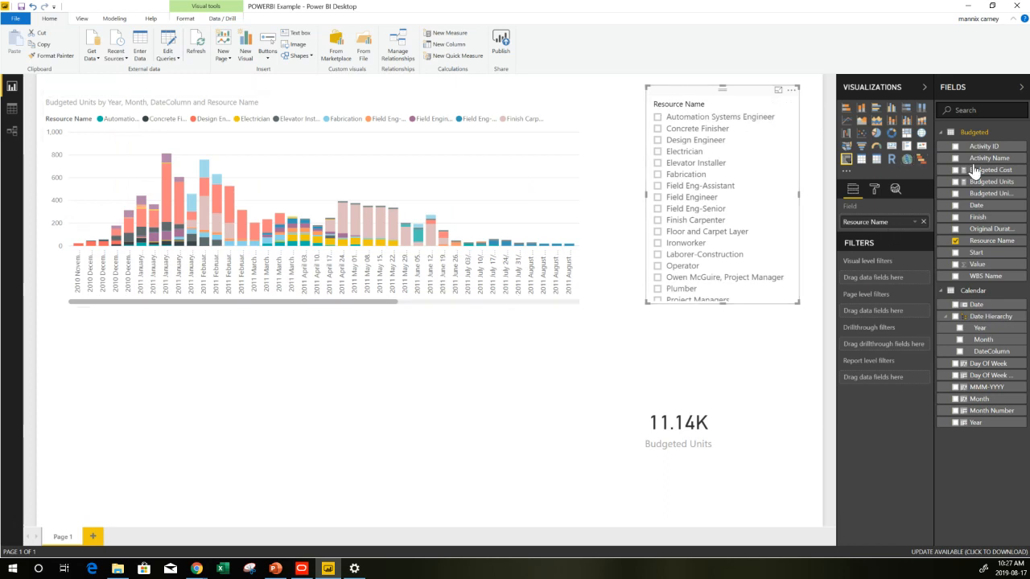
click(922, 160)
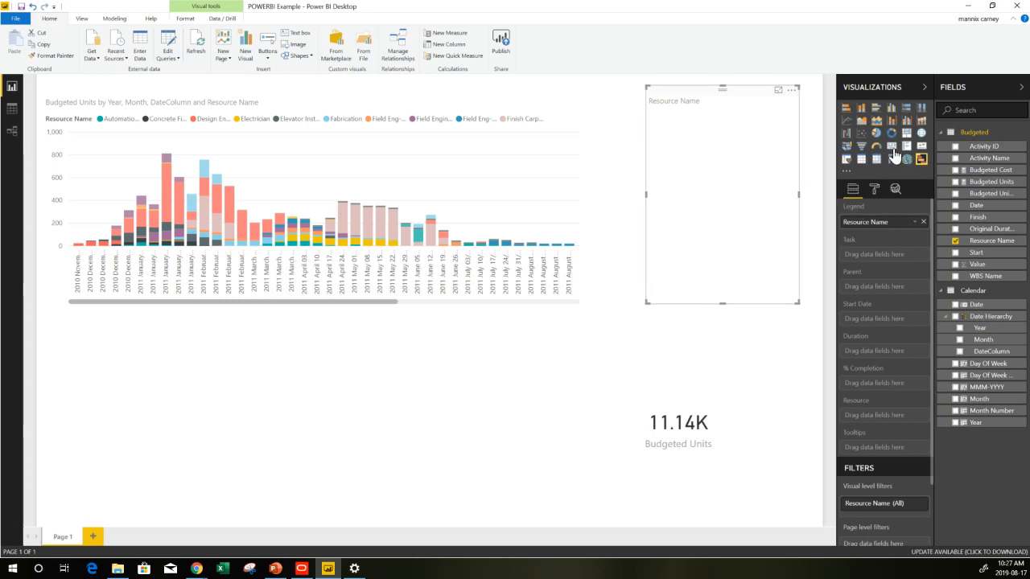
click(893, 149)
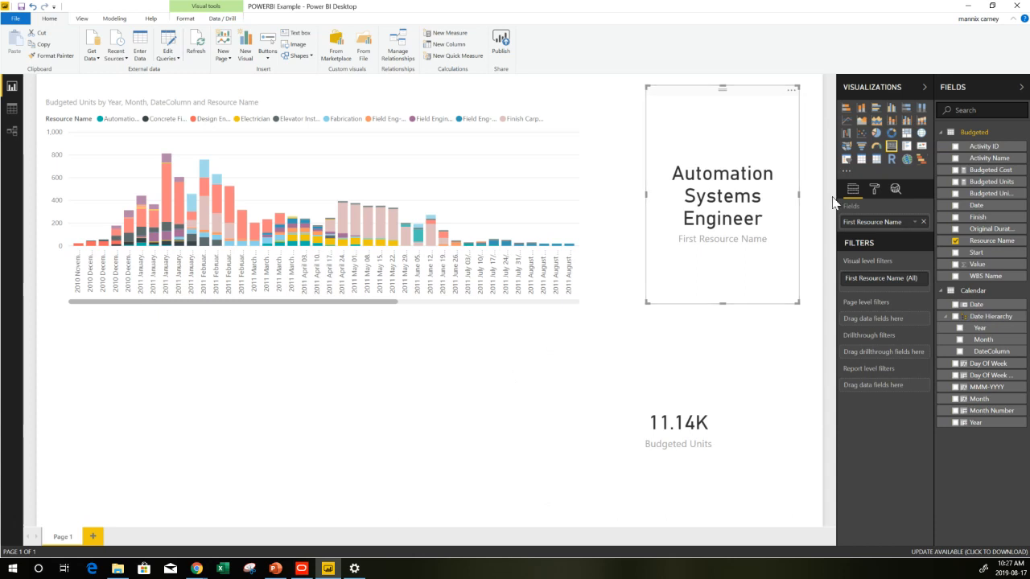
click(847, 161)
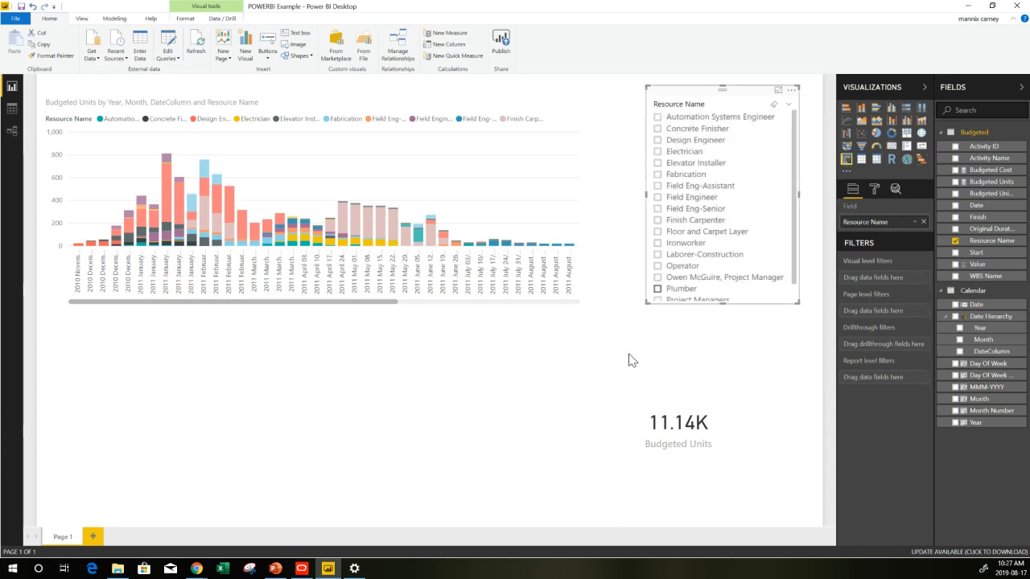
Add a Gantt visual with Activity Name as Task, Start as Start Date and Original Duration as Duration
click(552, 409)
click(486, 400)
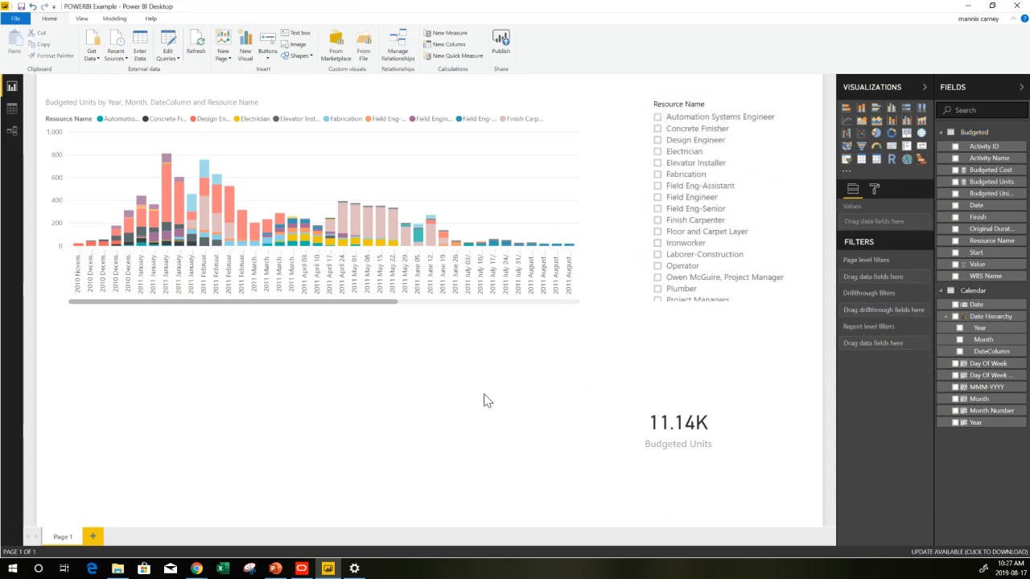
click(921, 160)
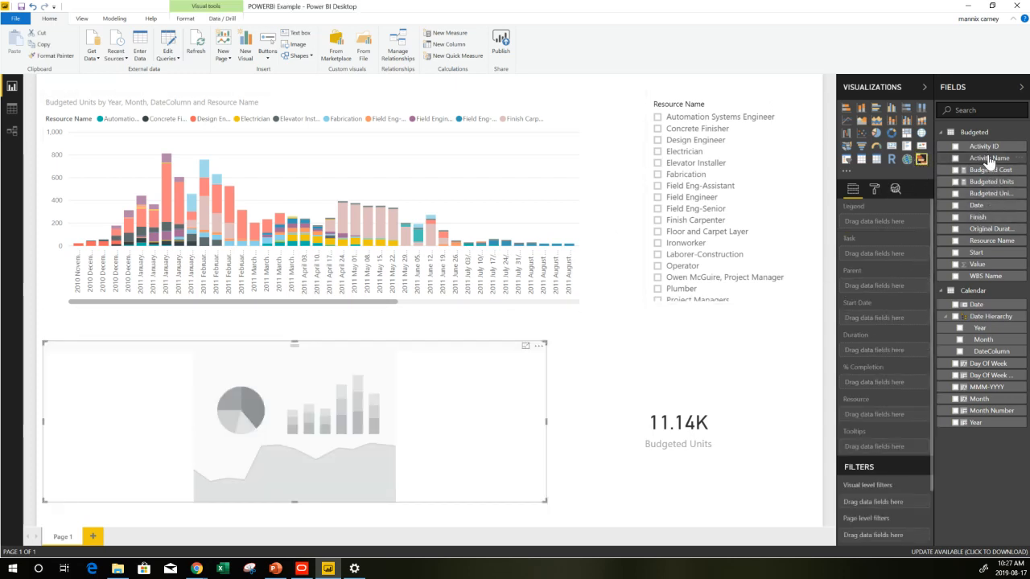
drag(990, 159, 900, 249)
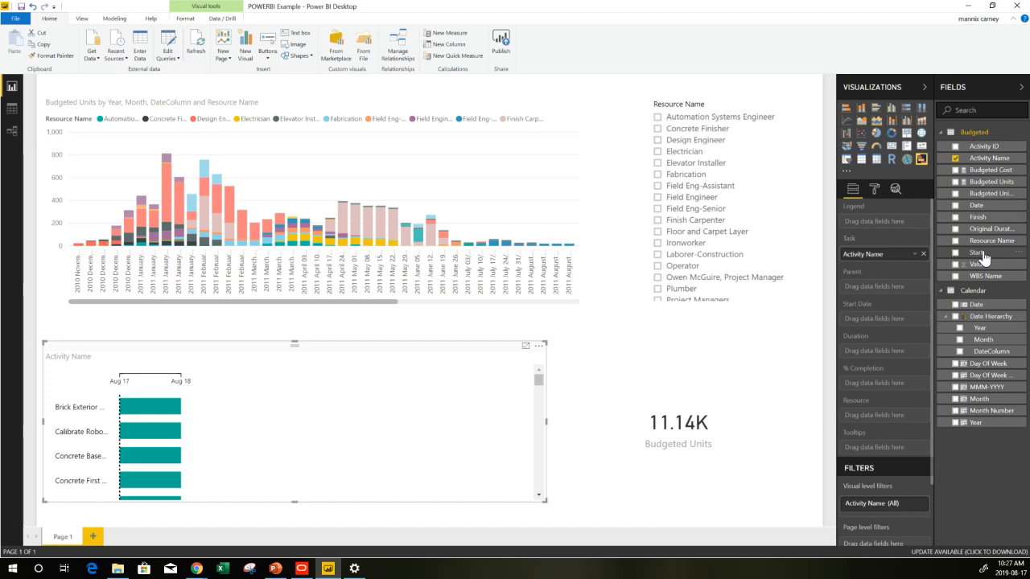
drag(983, 258, 900, 320)
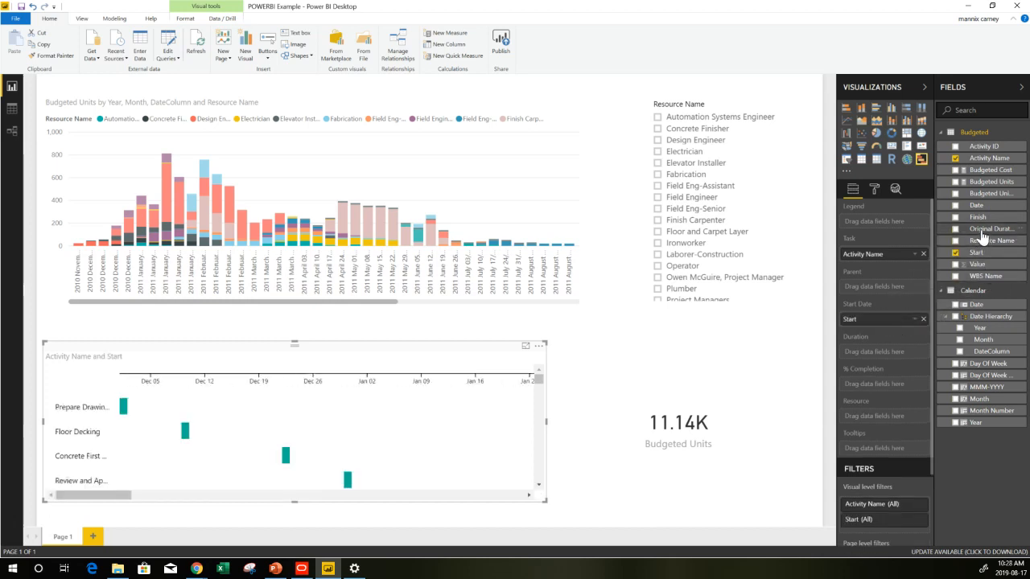
drag(981, 232, 892, 354)
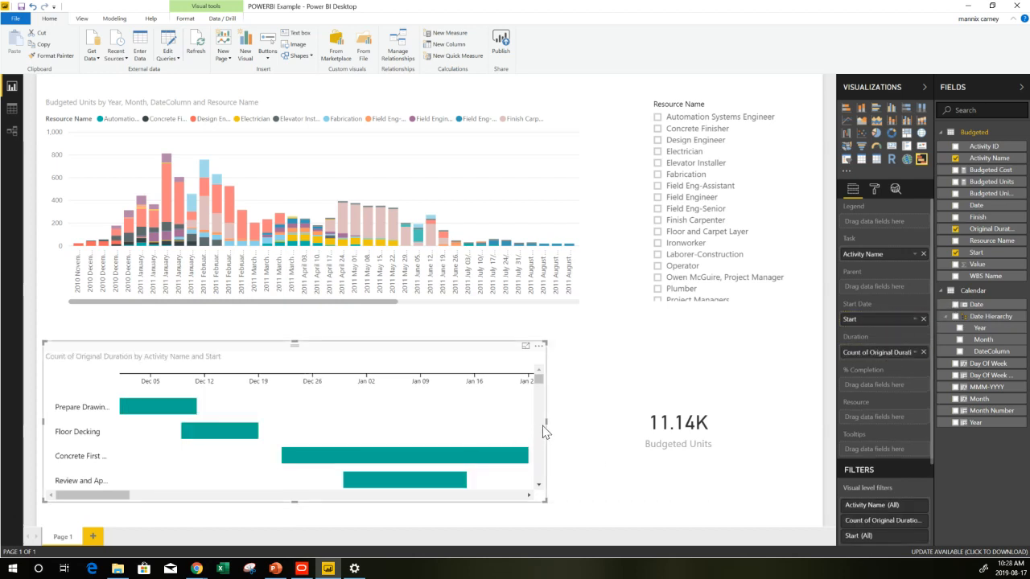
Widen the Gantt chart and narrow the Budgeted Units card beside it
drag(544, 431, 609, 420)
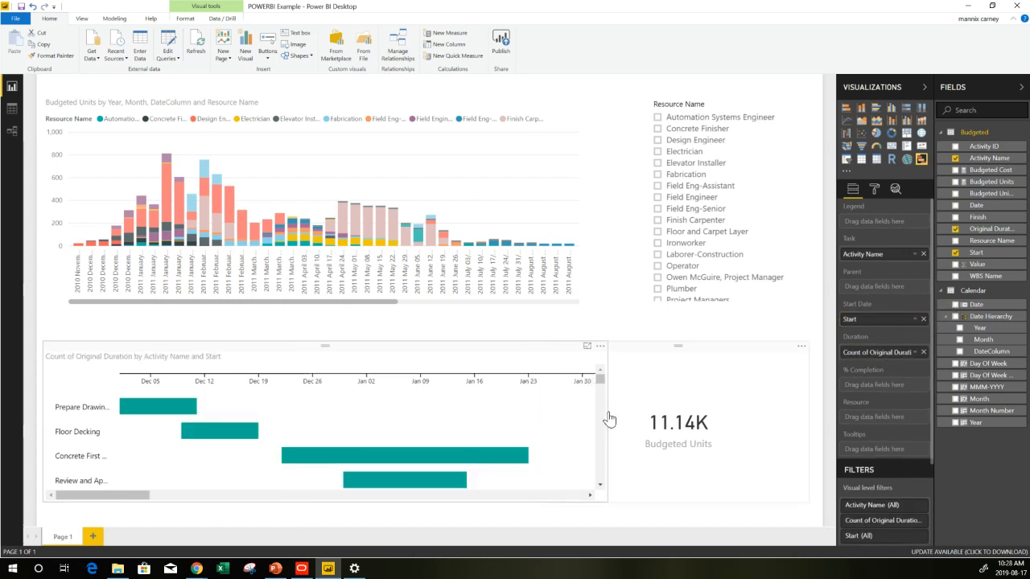
click(680, 362)
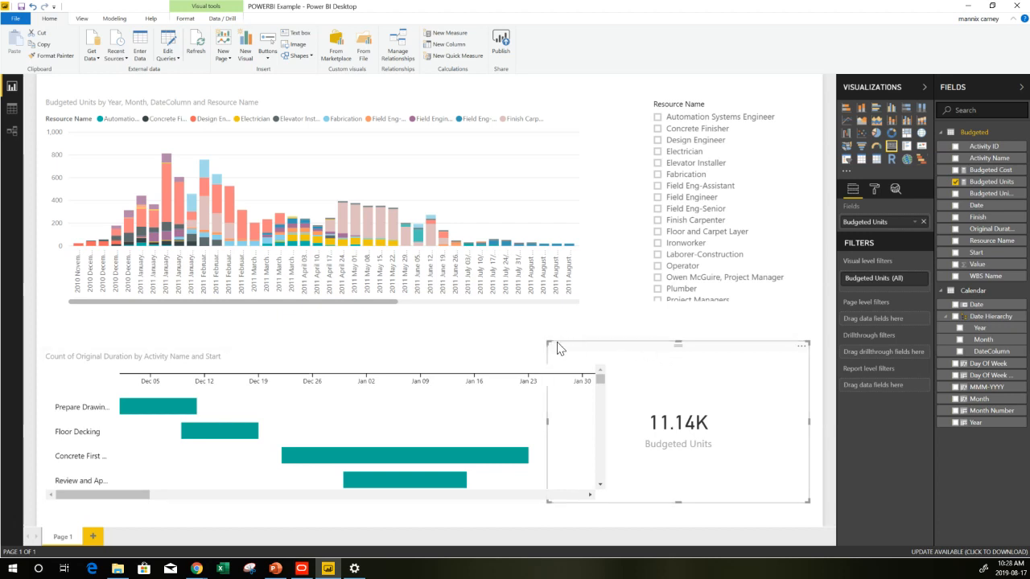
drag(545, 503, 635, 506)
click(563, 506)
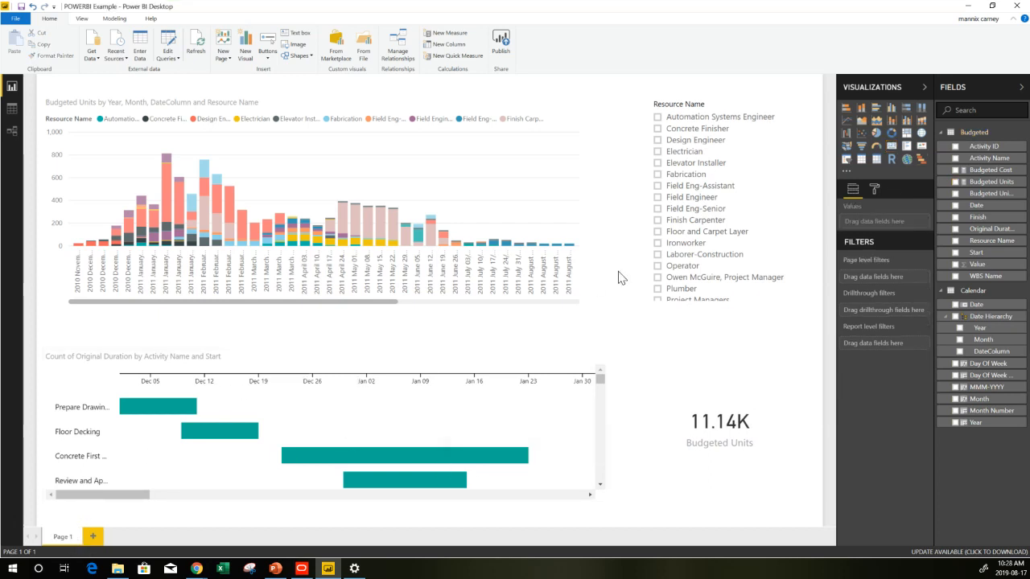
Filter by Floor and Carpet Layer, Field Eng-Senior and Field Eng-Assistant, scrolling the Gantt timeline to check each
click(693, 232)
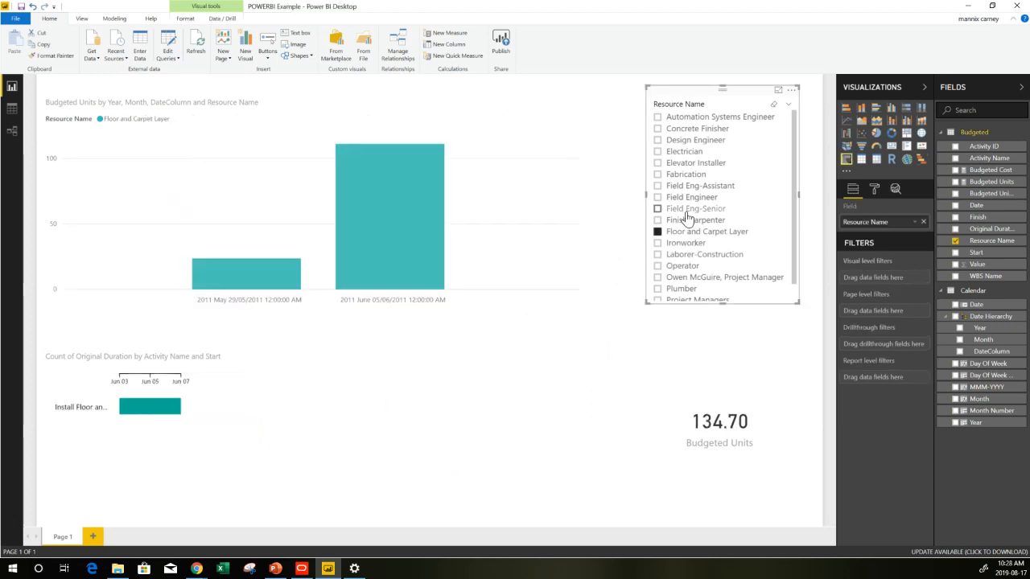
click(688, 210)
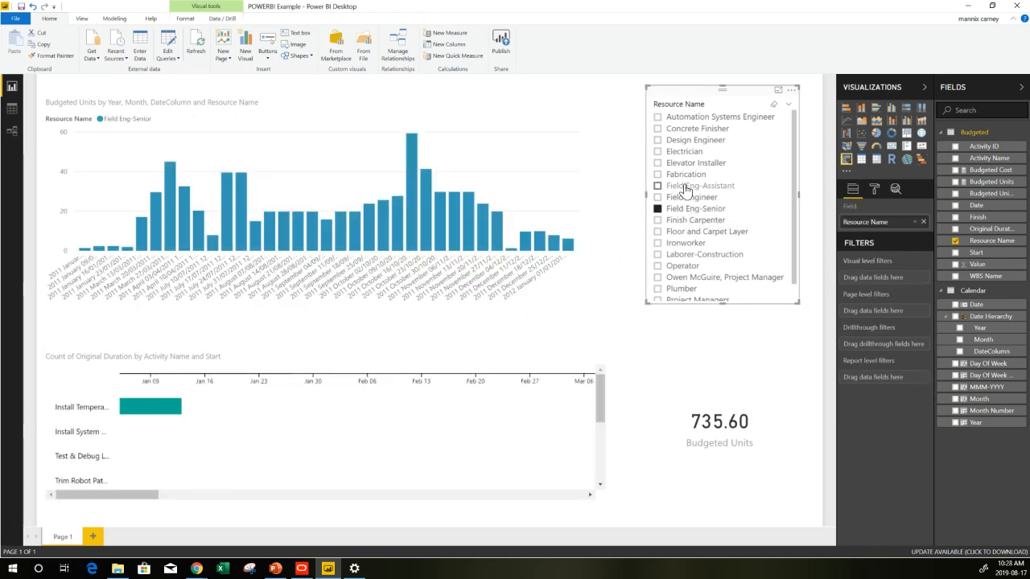
click(684, 187)
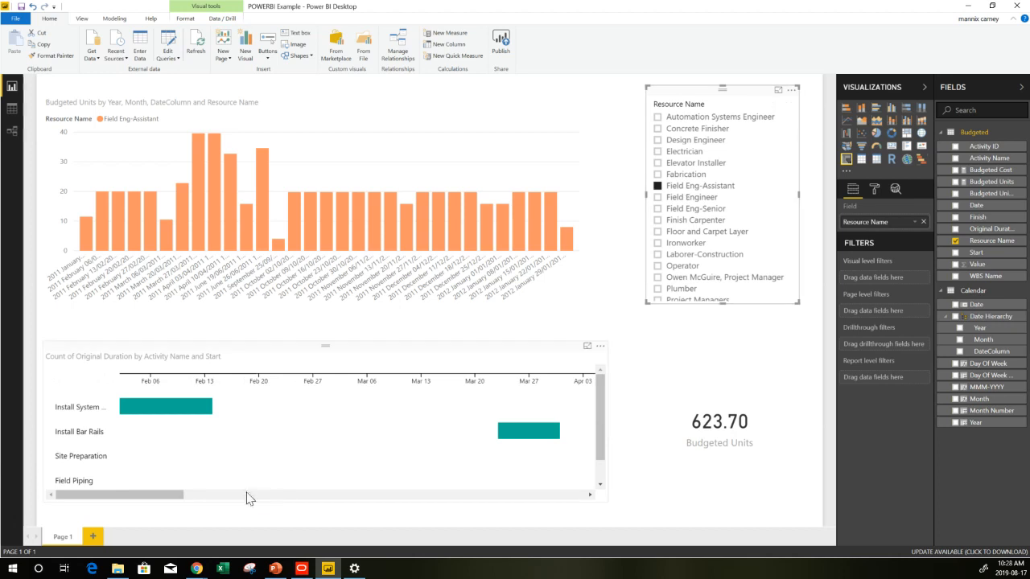
drag(171, 496, 427, 490)
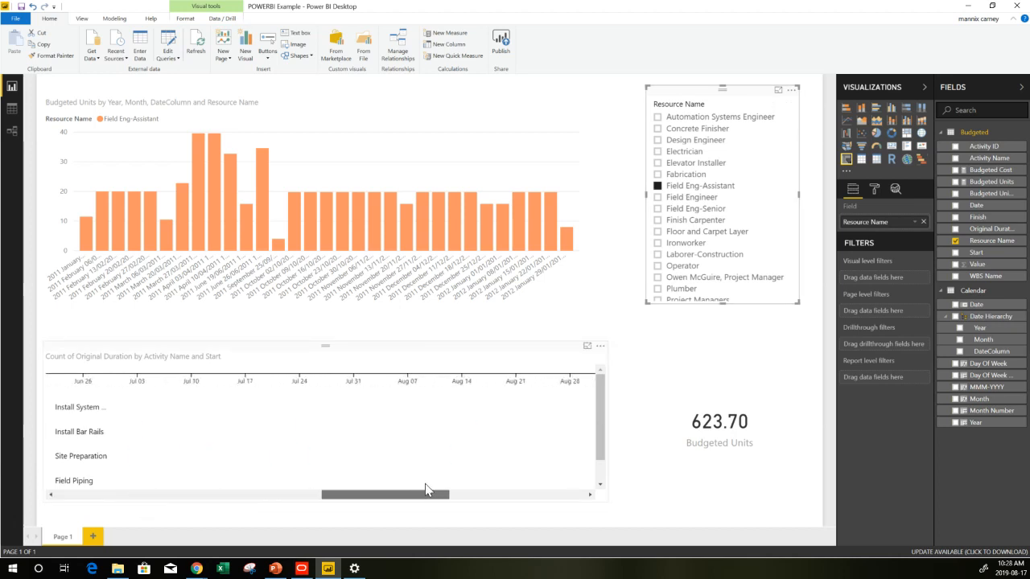
scroll(227, 455, left, 5)
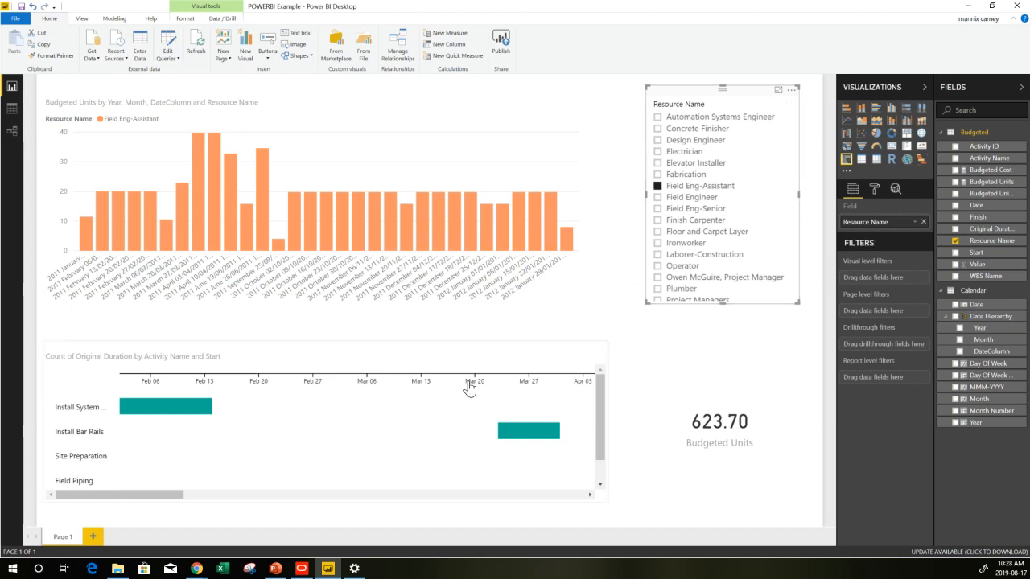
Duplicate the report page and rename the original page Units
right_click(68, 544)
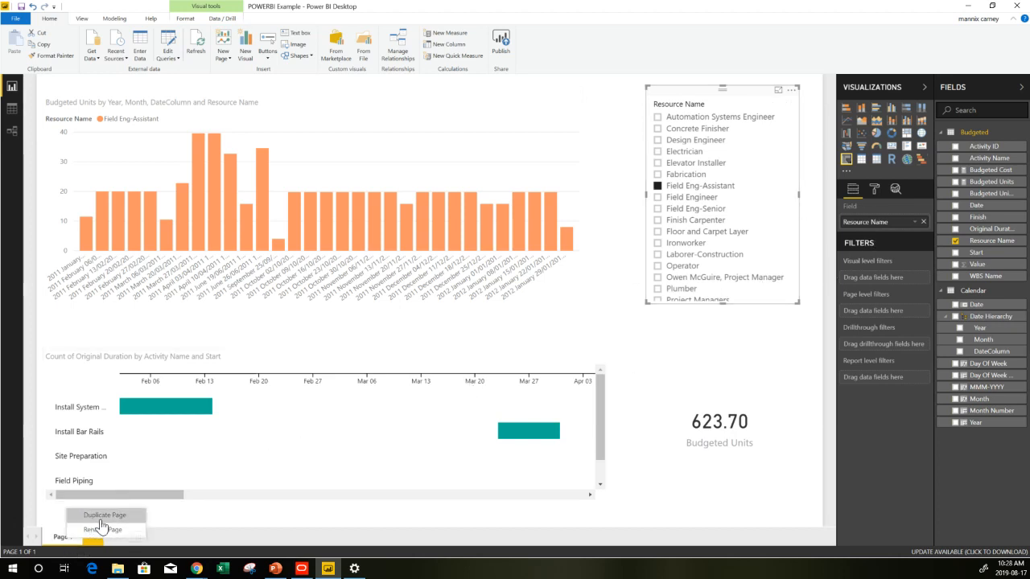
click(102, 529)
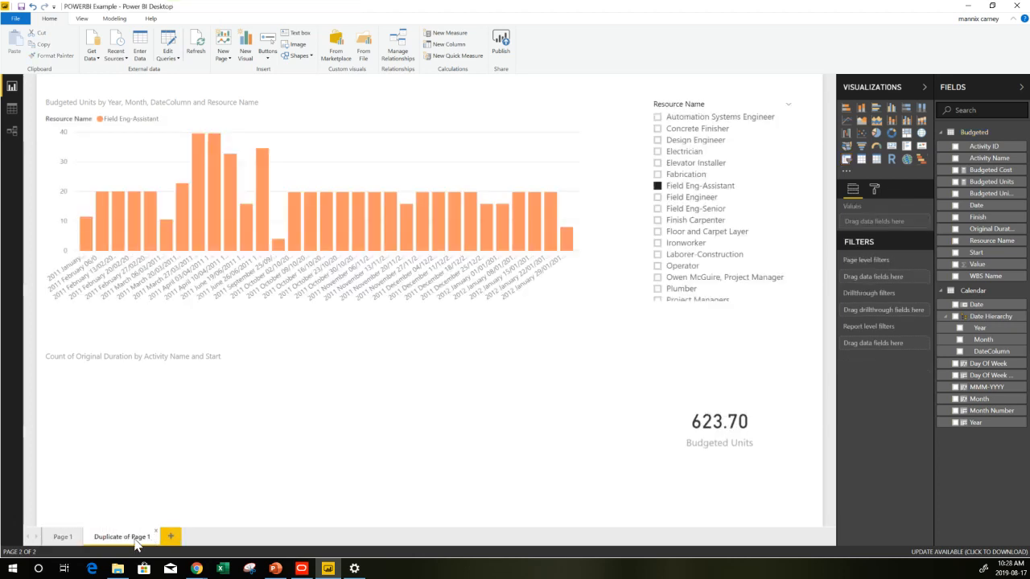
double_click(63, 539)
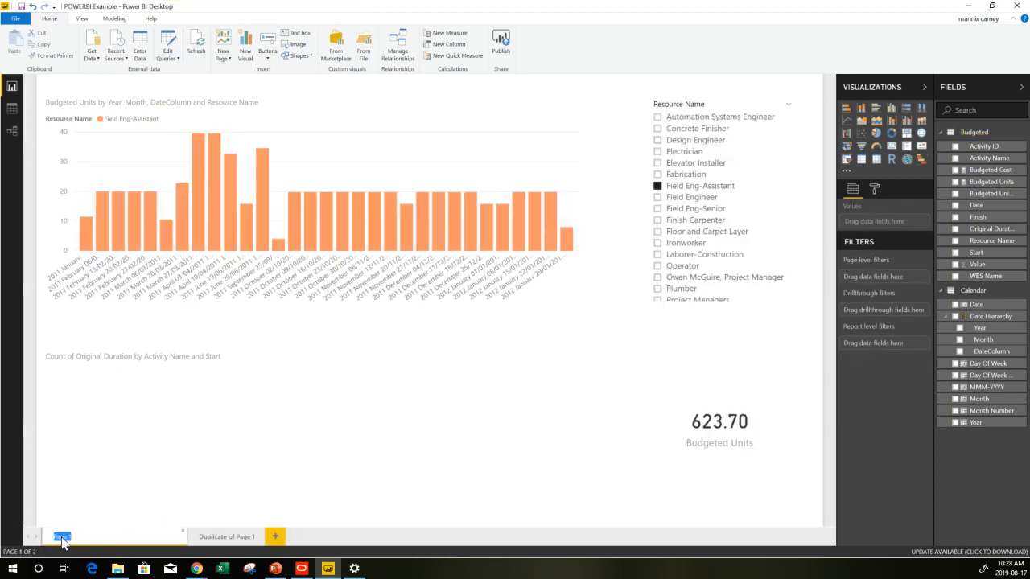
text(Un)
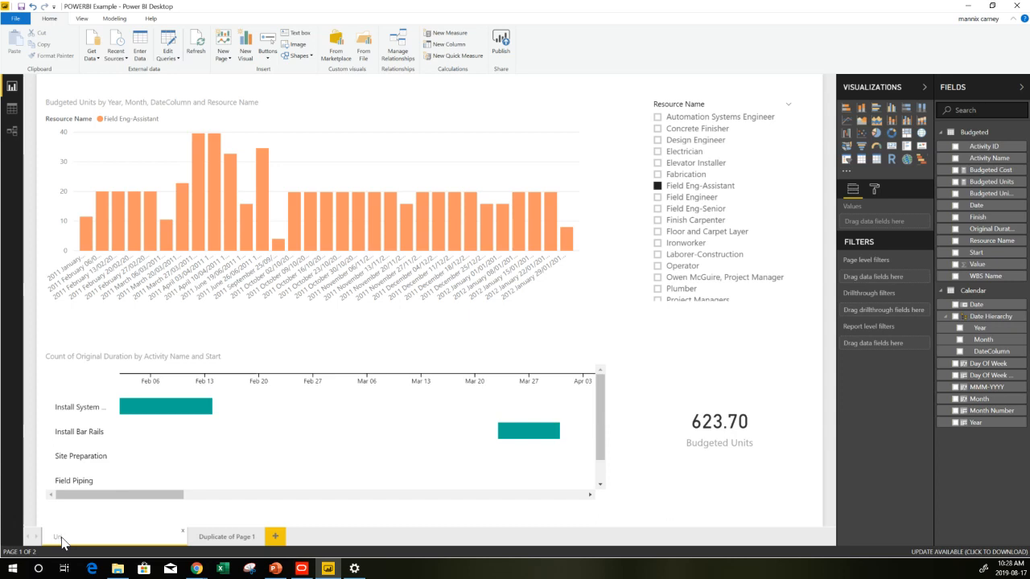
text(its)
key(Return)
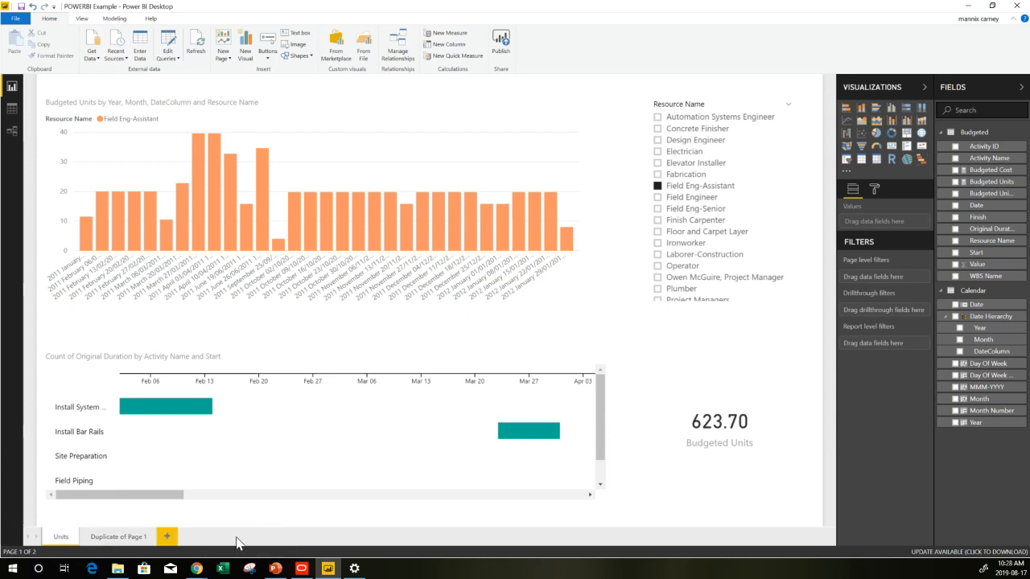
Rename the duplicated report page as Cost
double_click(129, 539)
text(Cost)
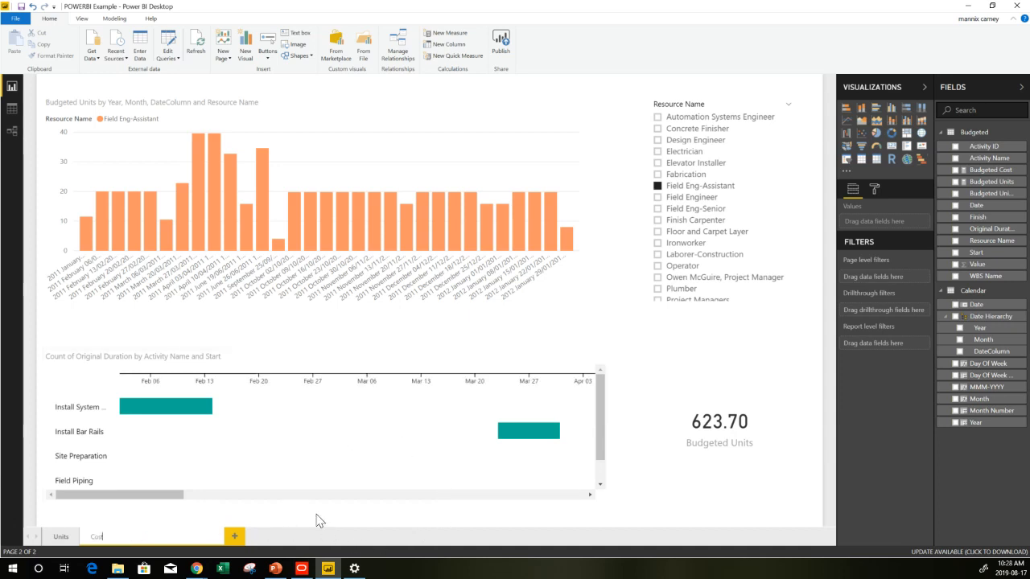
key(Return)
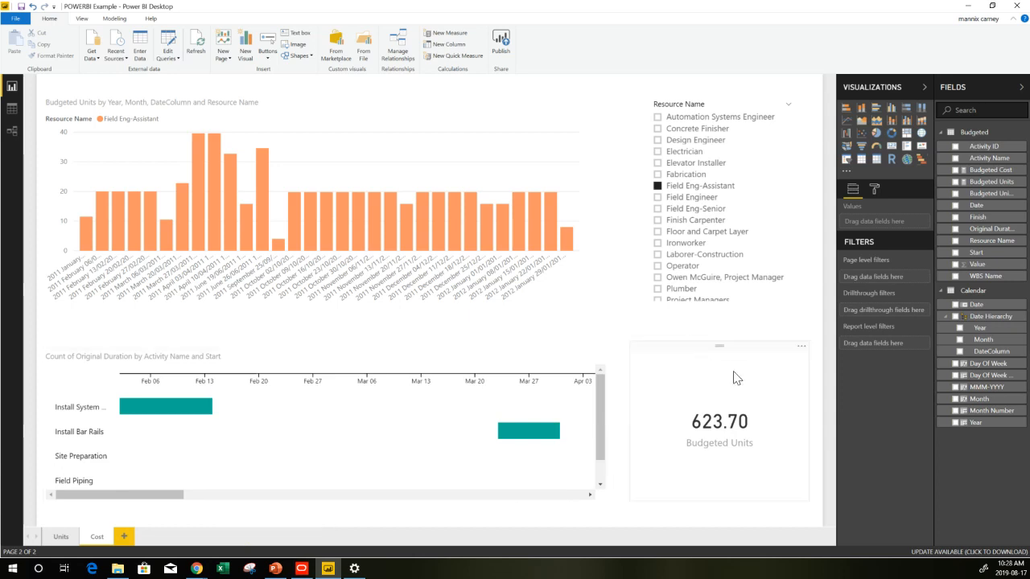
Replace the card on the Cost page with a card showing Budgeted Cost instead of Budgeted Units
click(714, 424)
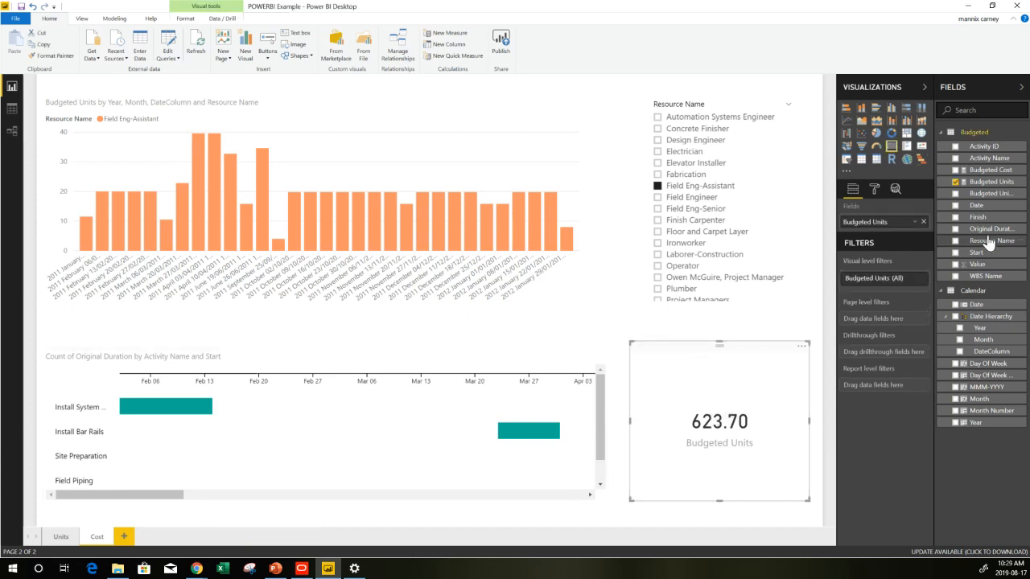
click(956, 182)
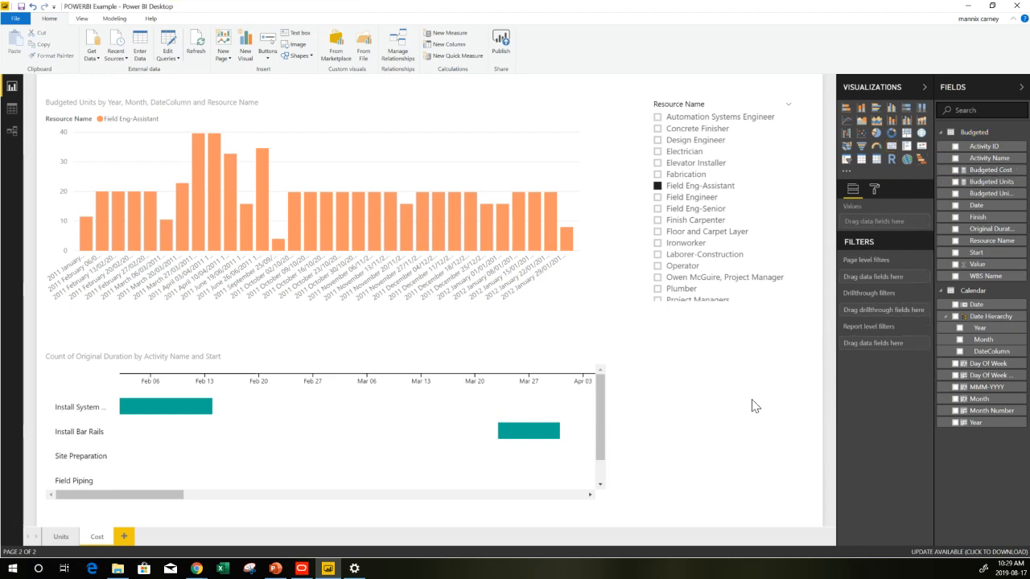
click(892, 146)
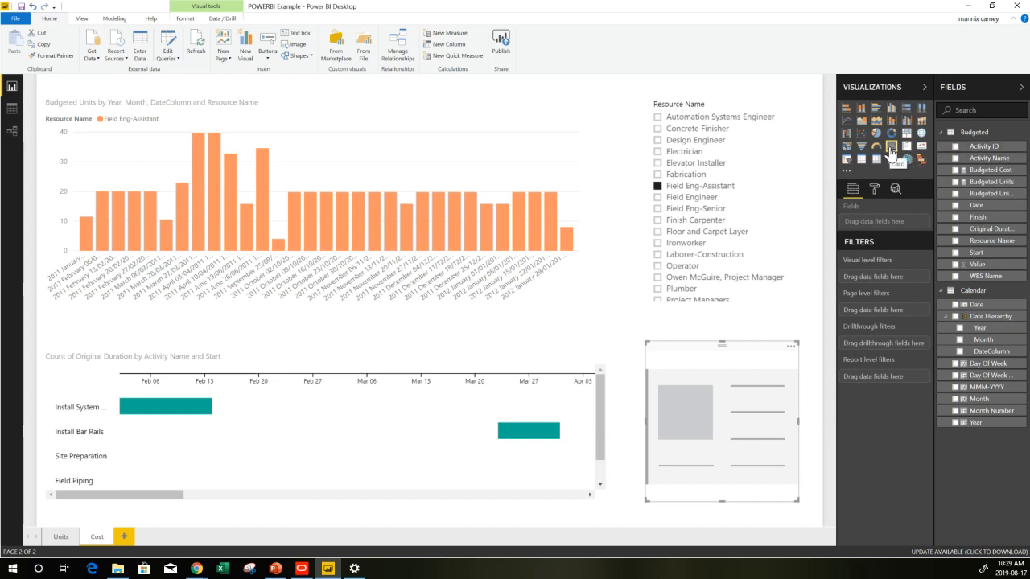
click(955, 171)
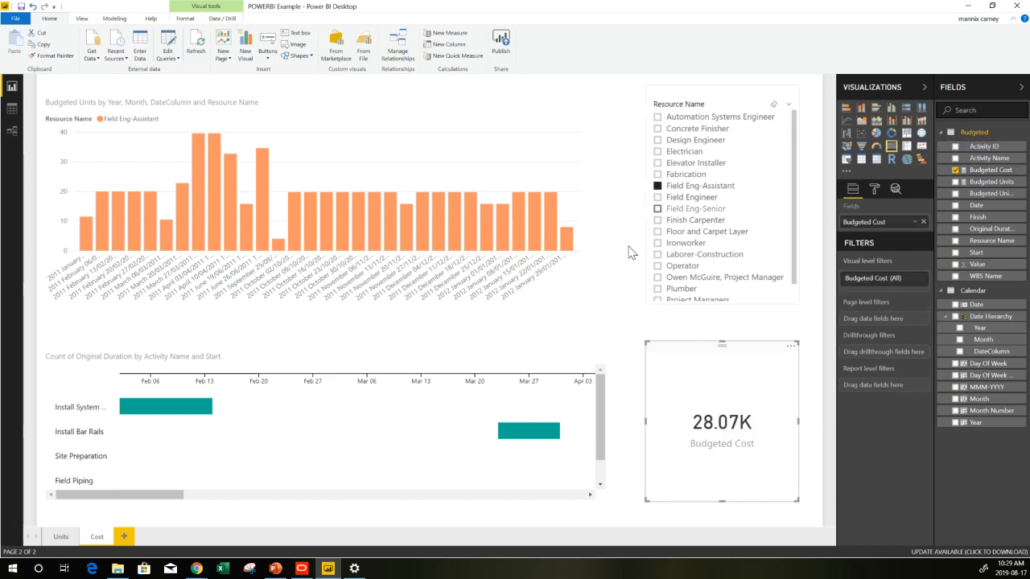
Change the column chart's value field on the Cost page to Budgeted Cost
click(502, 182)
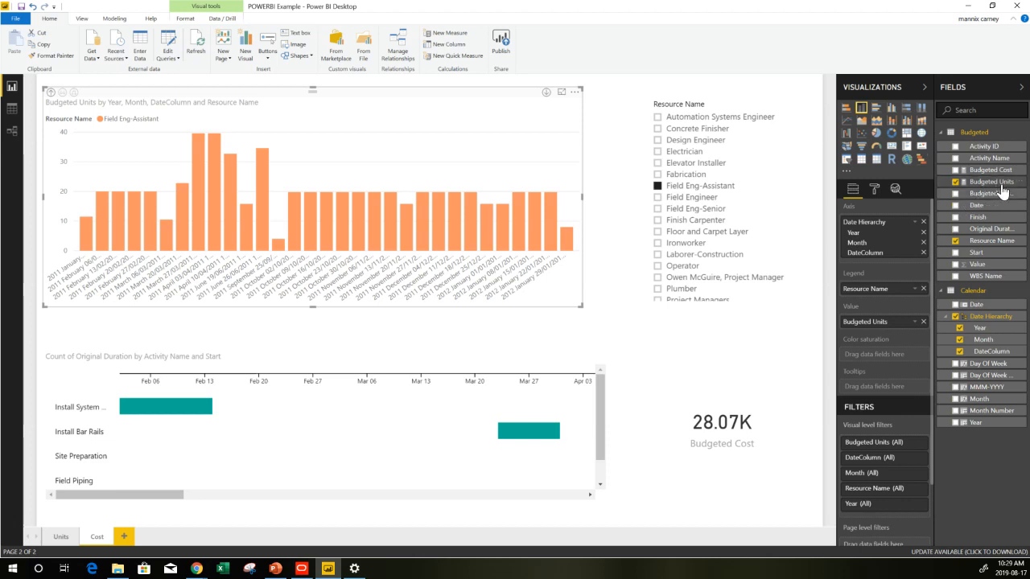
drag(989, 169, 902, 314)
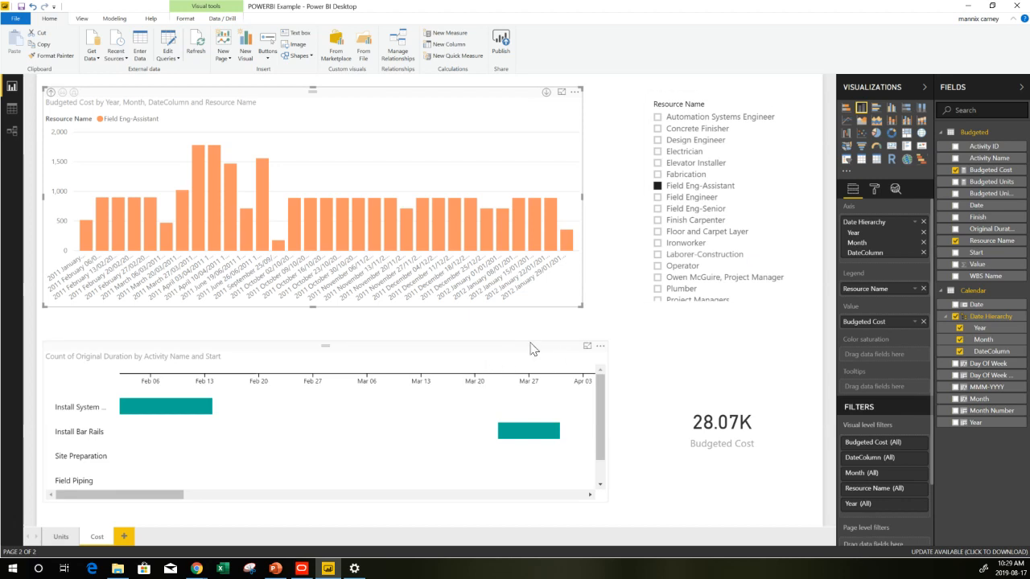
Clear the Resource Name slicer selections on both the Cost and Units pages
click(774, 106)
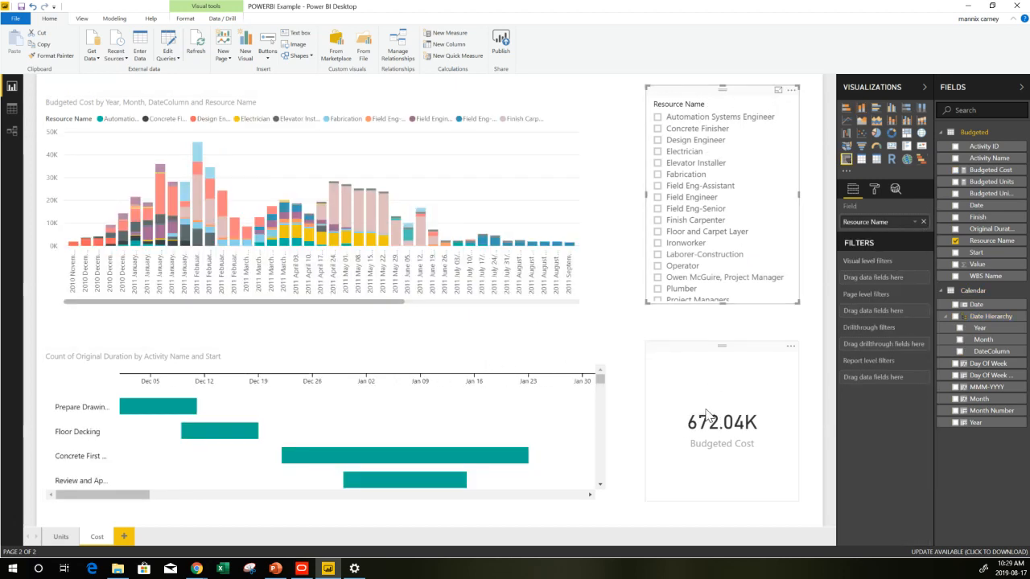
click(63, 537)
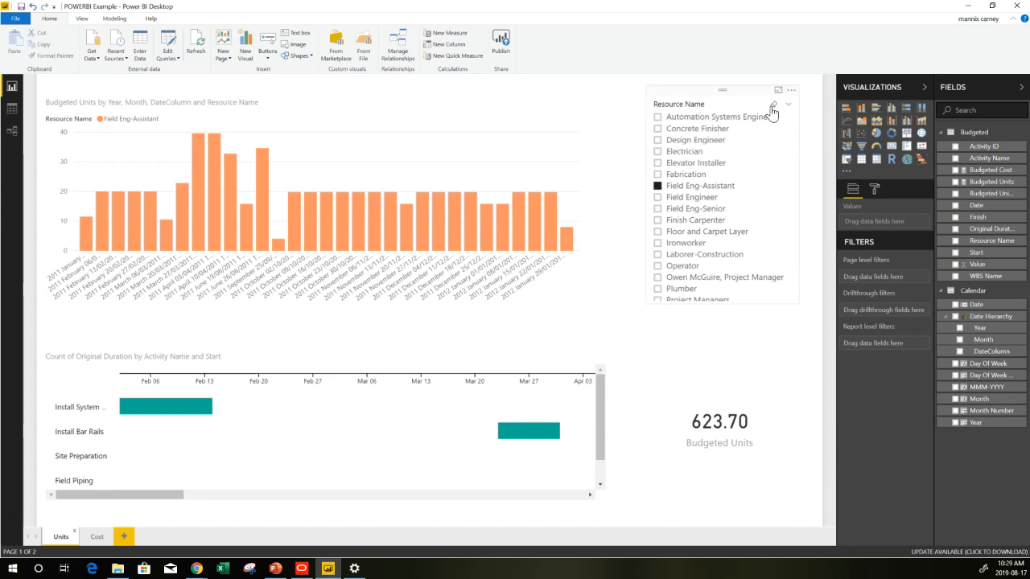
click(772, 109)
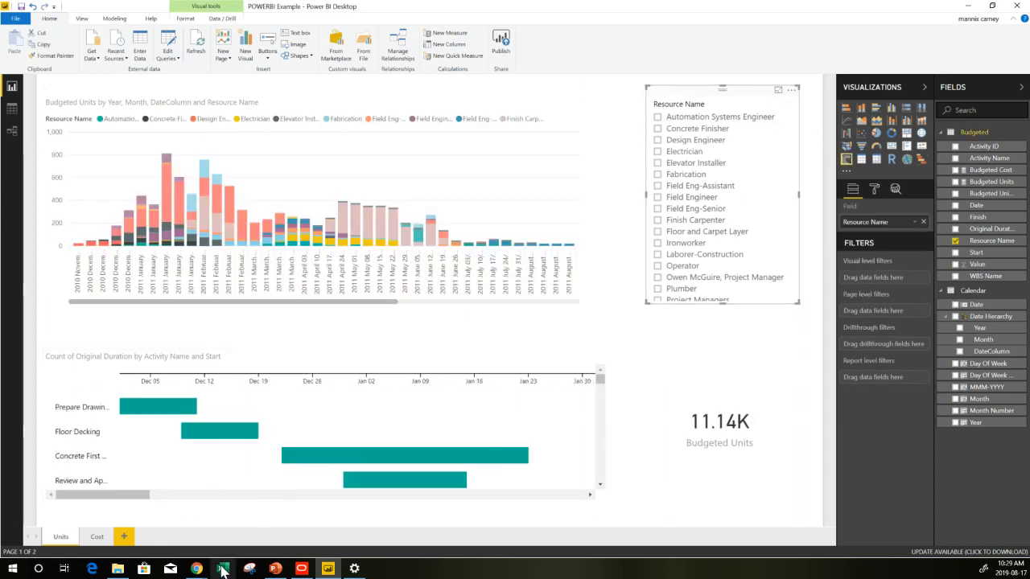
Switch to Primavera P6 to review the Activities resource usage profile and the Resource Assignments layout, returning to Power BI
click(301, 569)
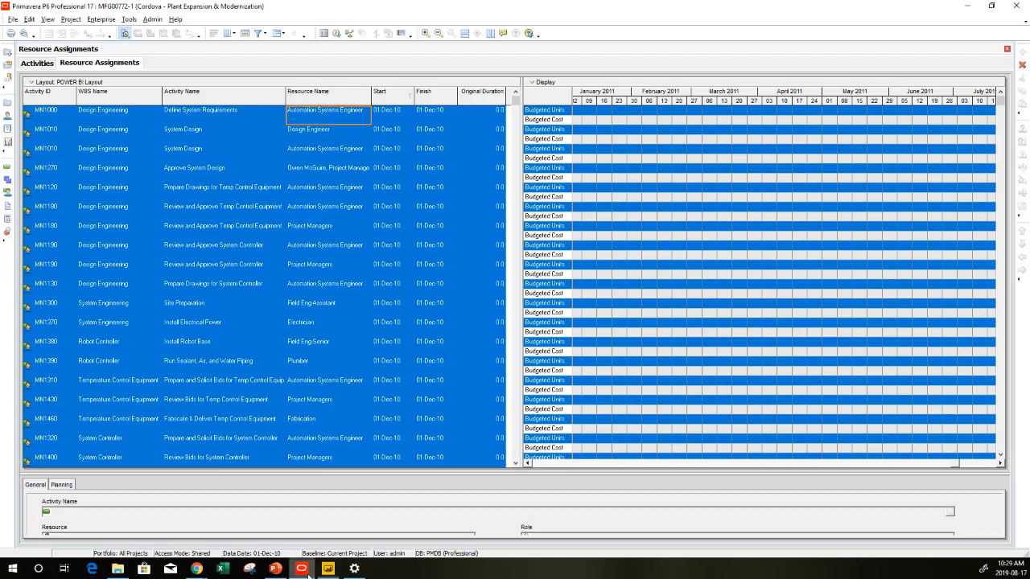
click(34, 64)
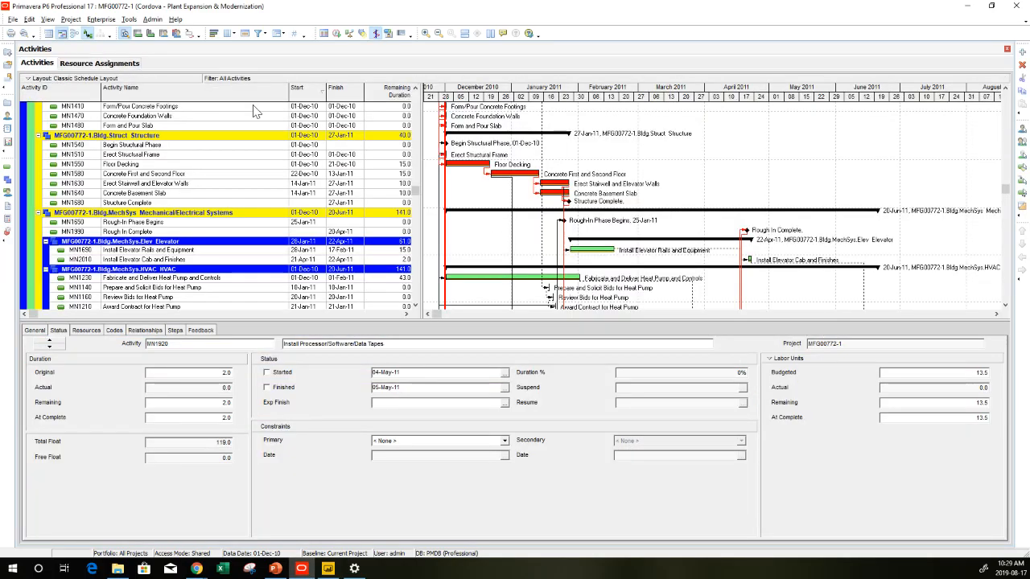
click(175, 33)
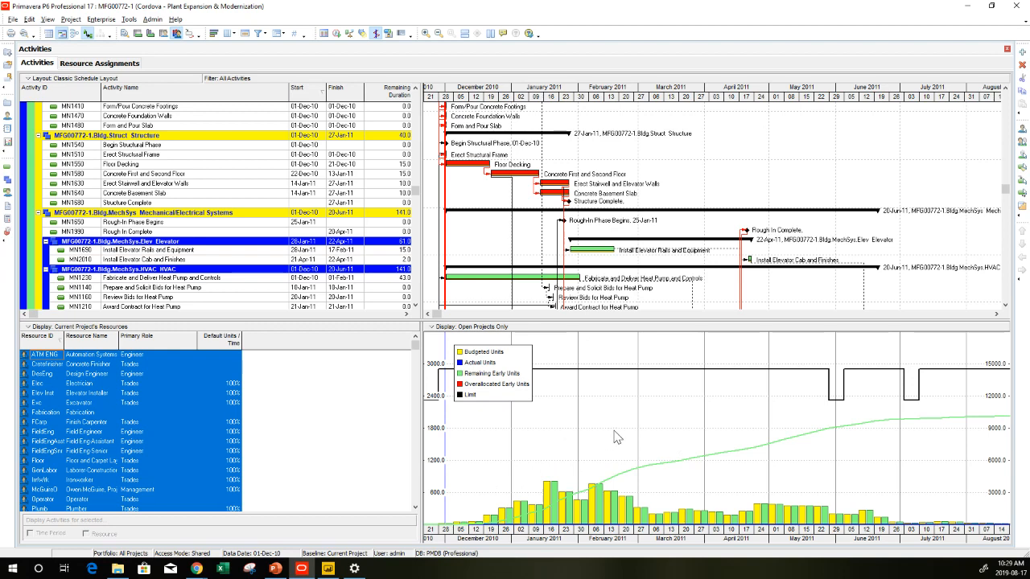
click(68, 64)
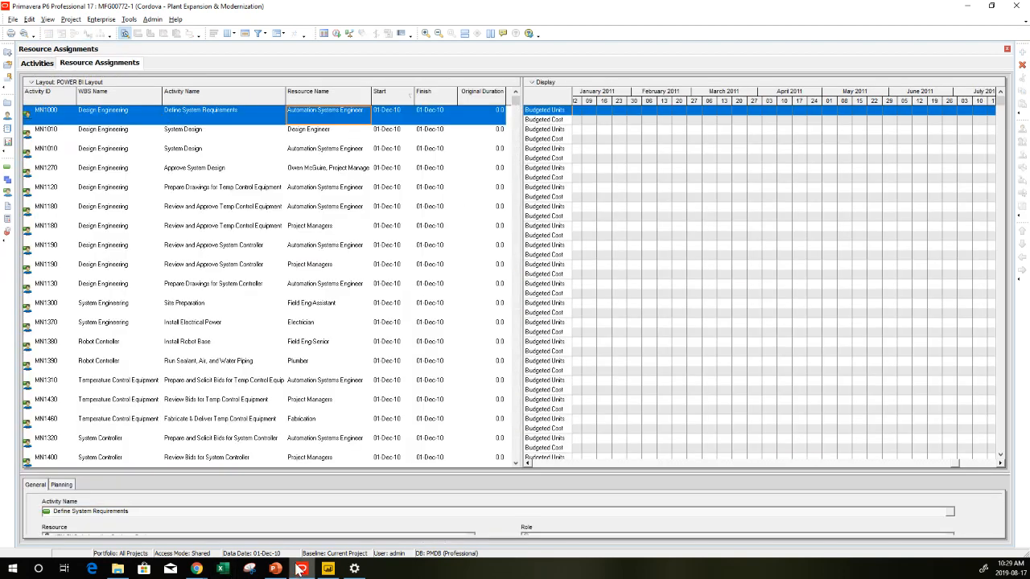
click(327, 569)
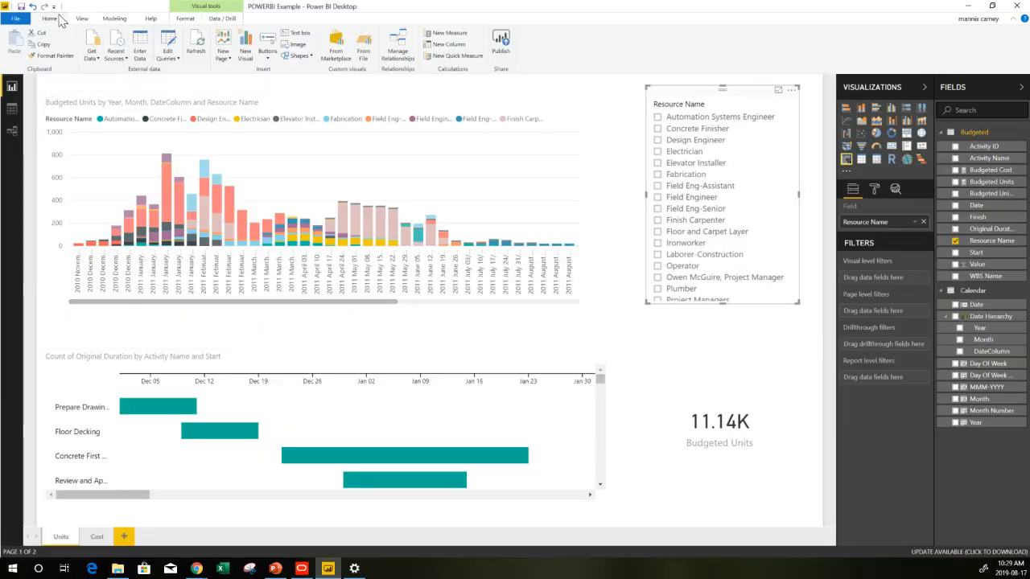
Browse the File menu's Publish options and review the Cost and Units report pages
click(22, 11)
click(83, 19)
click(50, 19)
click(24, 23)
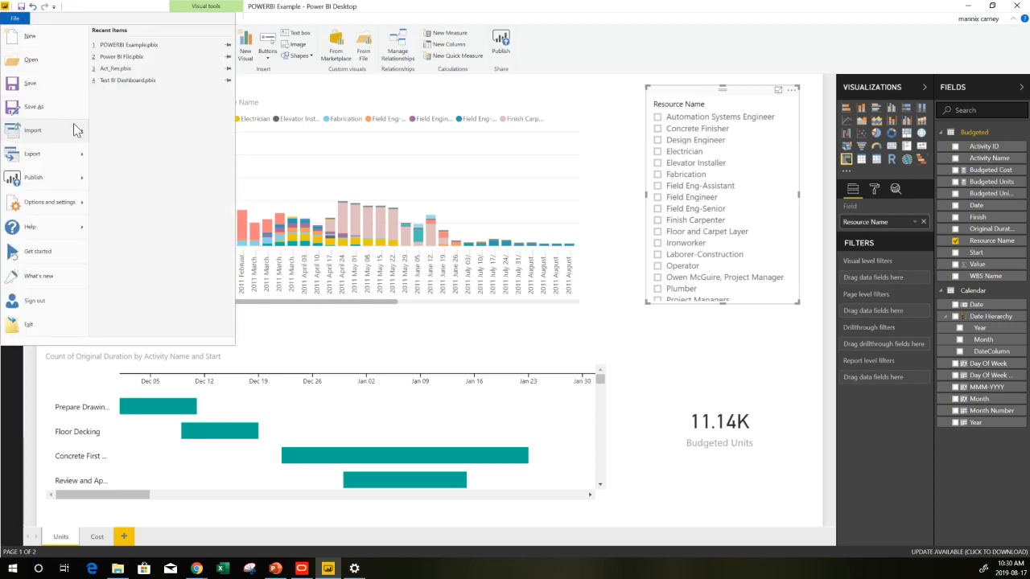
mouse_move(51, 185)
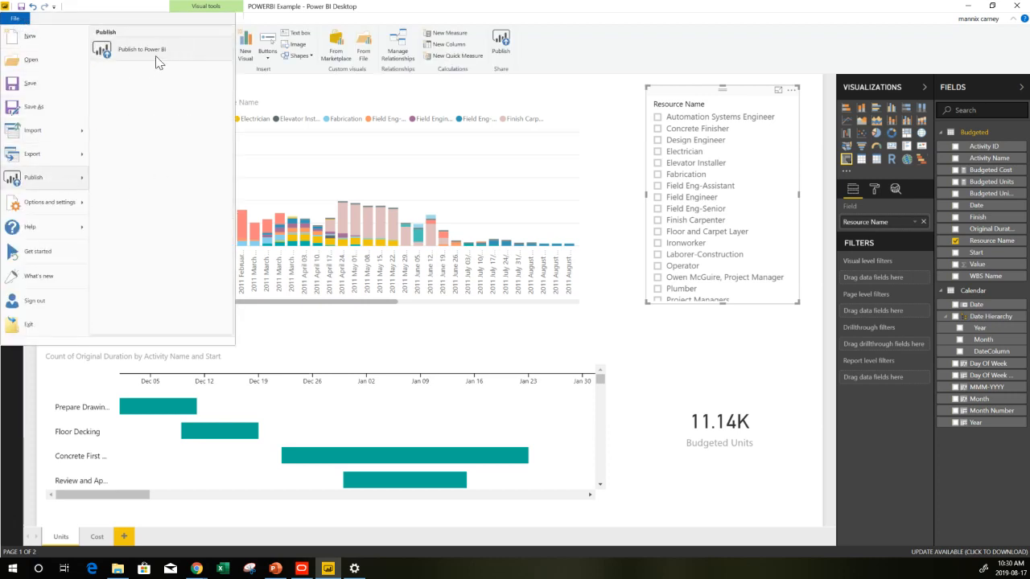
click(405, 17)
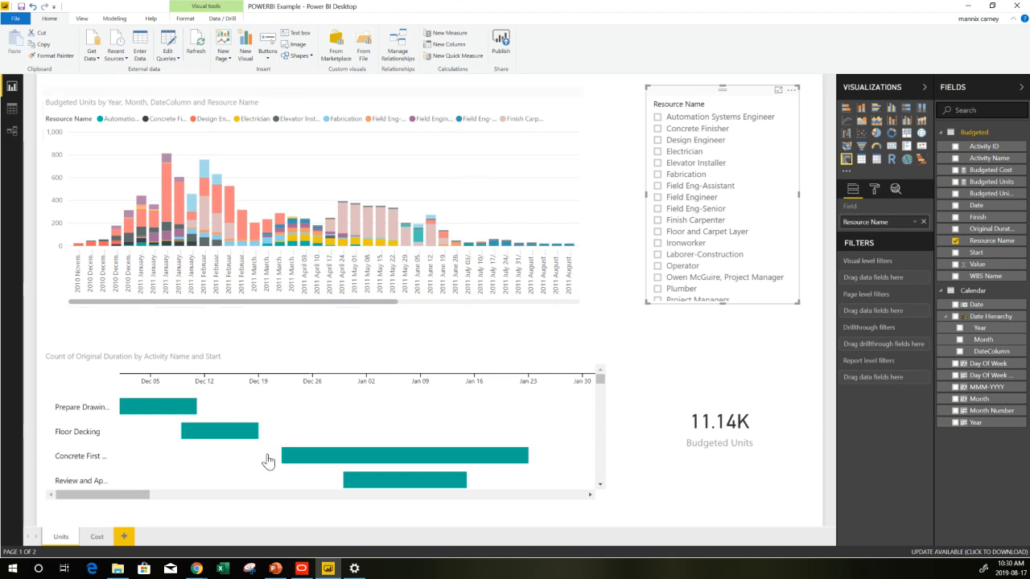
click(96, 538)
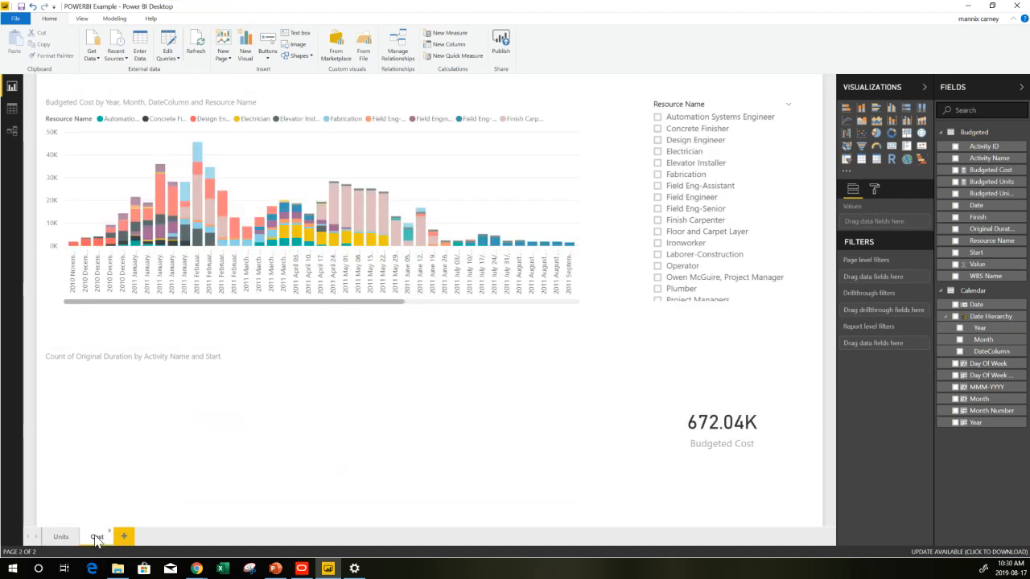
click(62, 538)
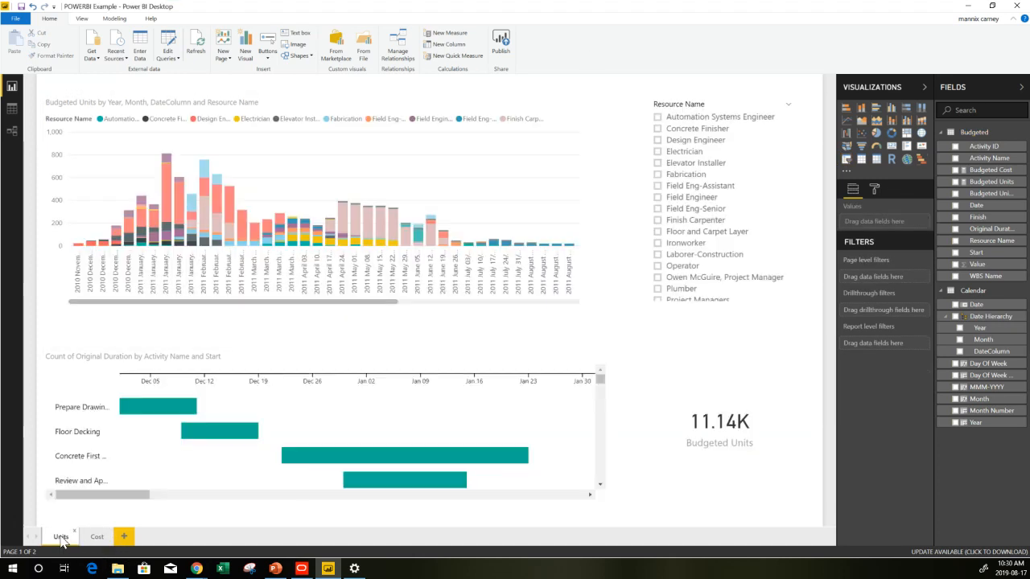